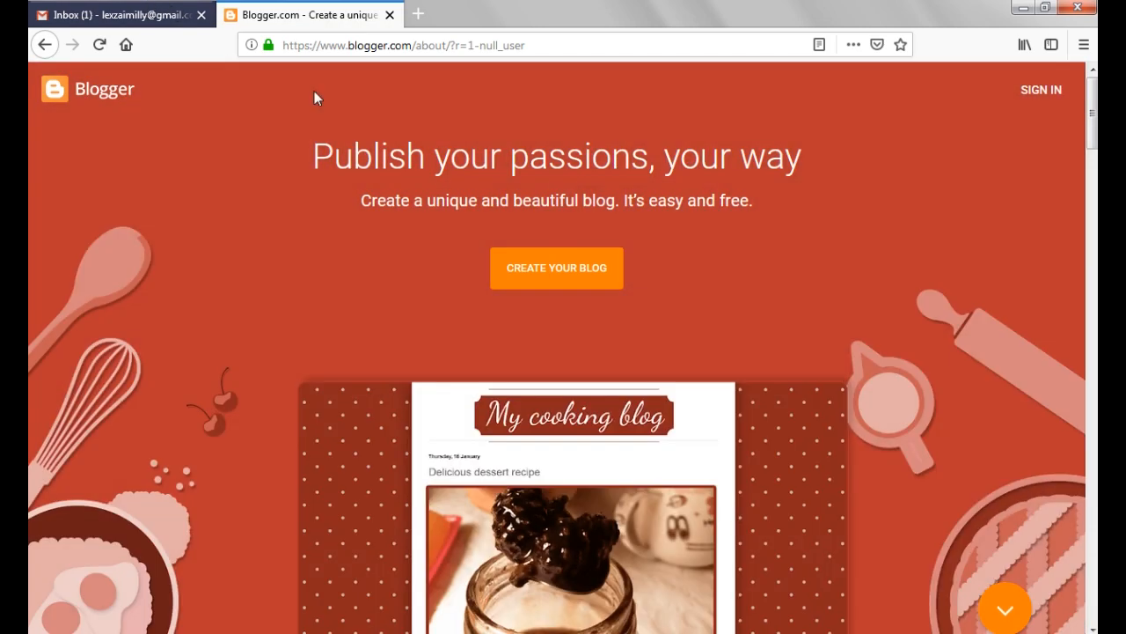
# Check the Gmail inbox with its full label list, and return to the Blogger start page
pyautogui.click(118, 15)
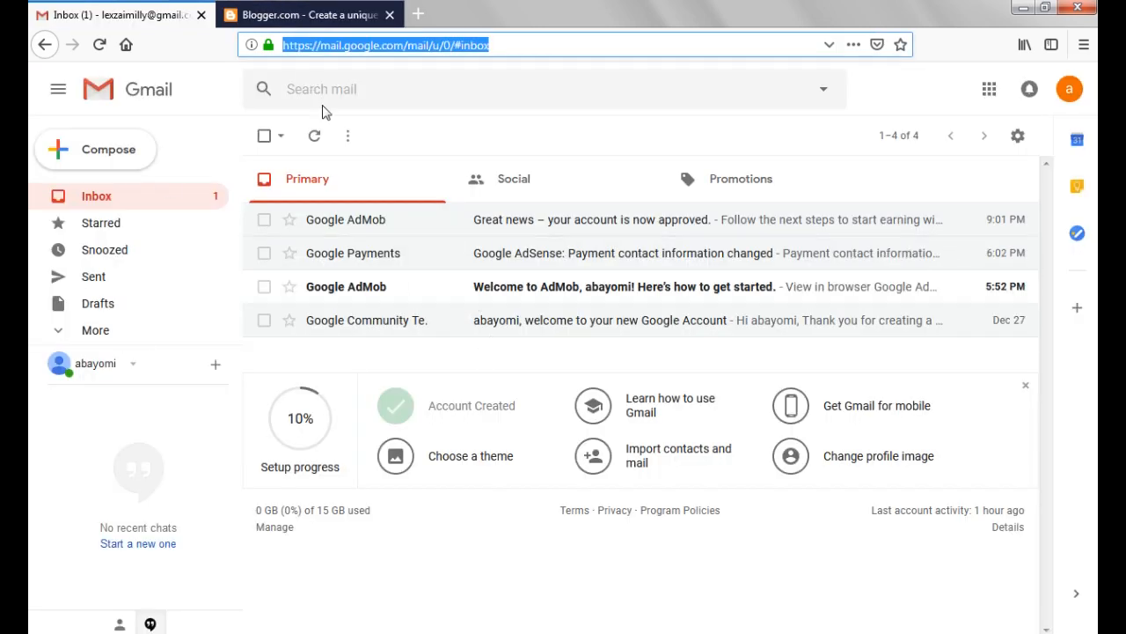
pyautogui.click(92, 334)
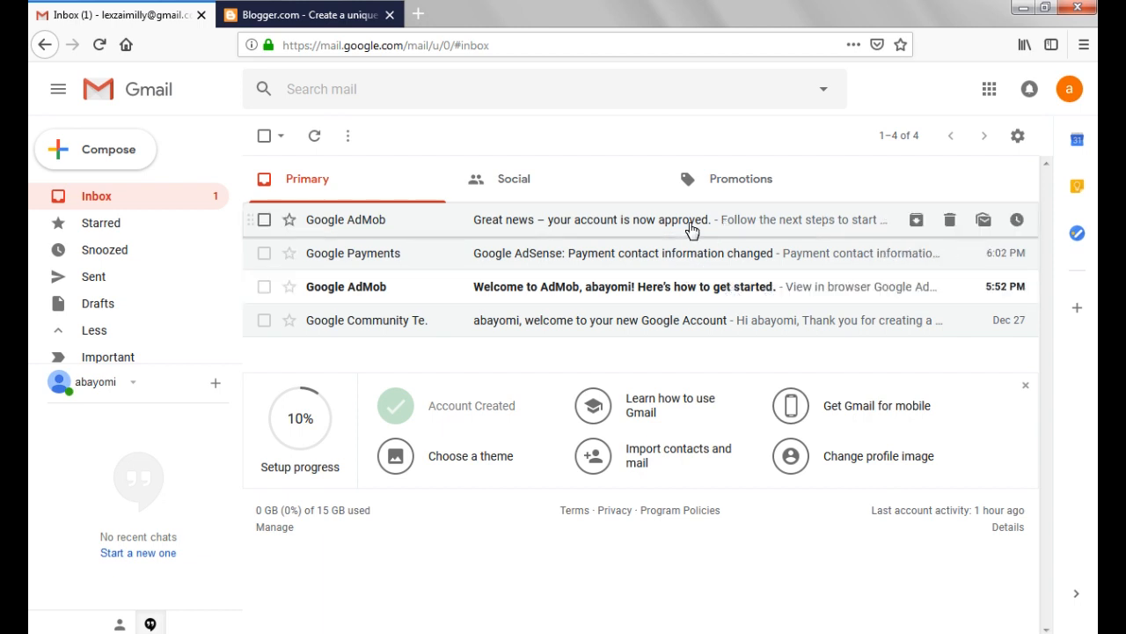
pyautogui.hotkey('ctrl', 'Tab')
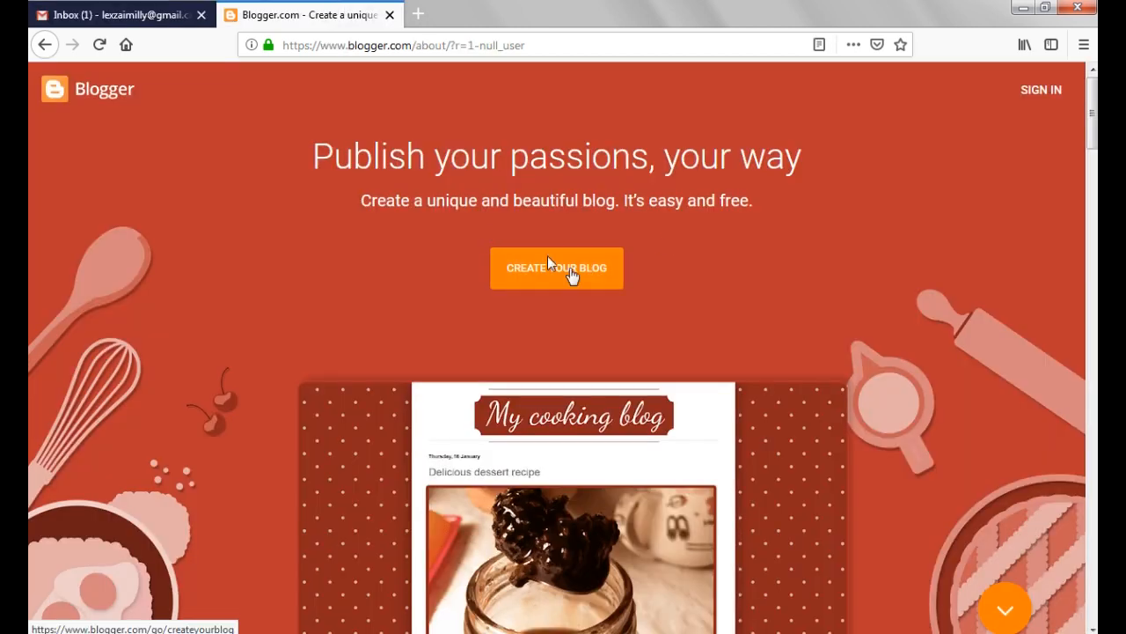
# Start creating a blog, verify the Google account by entering the account password, and save the login in the browser
pyautogui.click(570, 276)
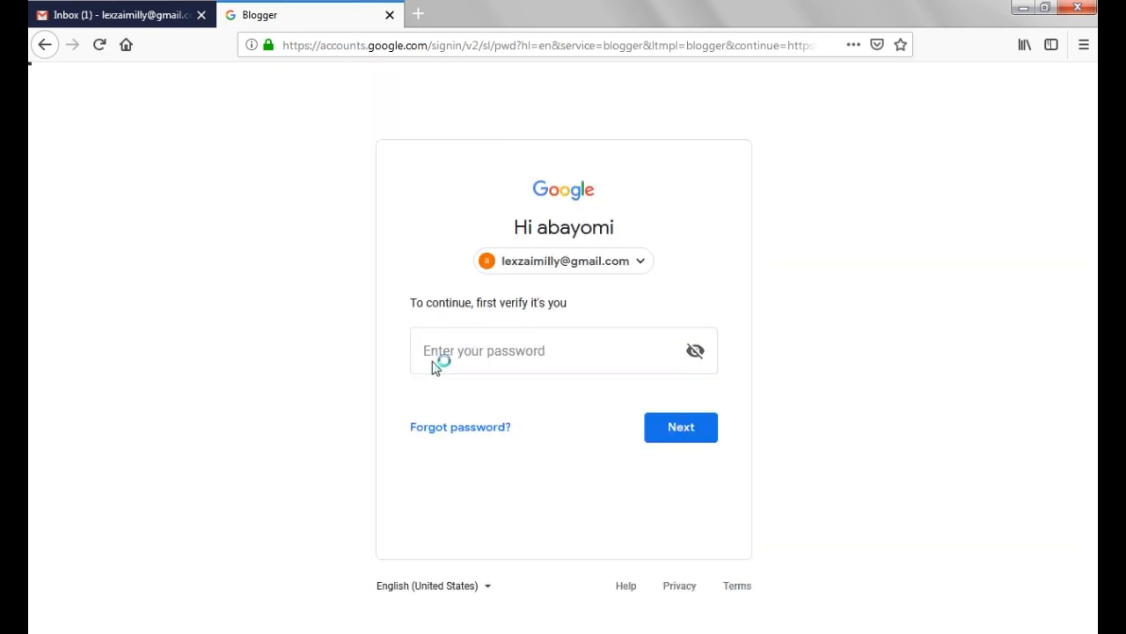
pyautogui.click(443, 359)
pyautogui.write('●●●●●●●●●●●')
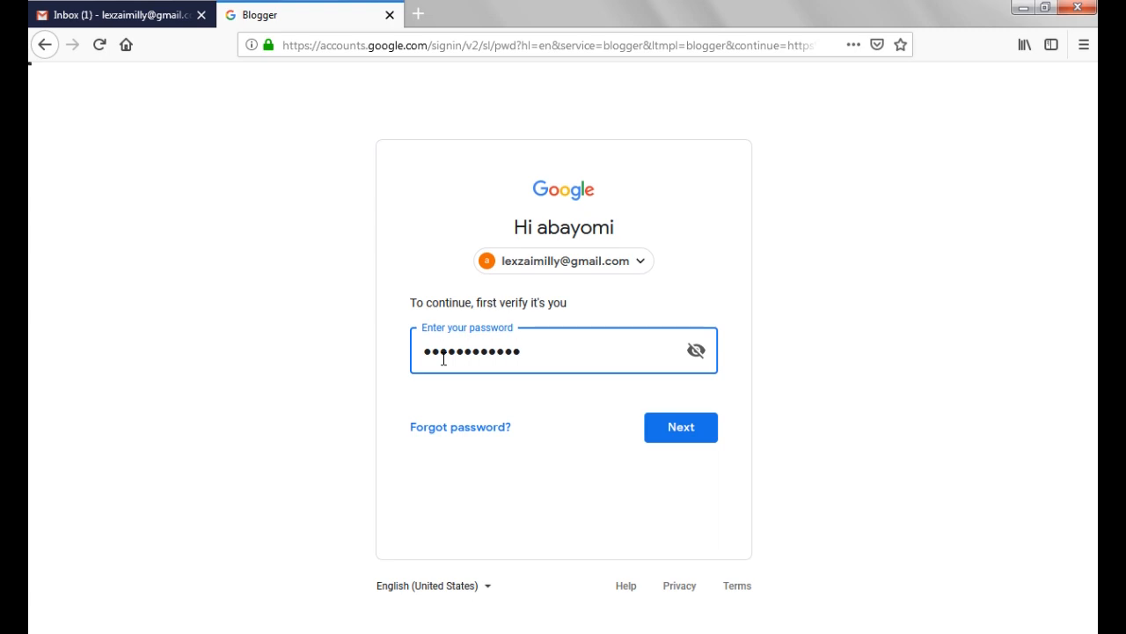
pyautogui.write('●●●●●●●')
pyautogui.click(699, 429)
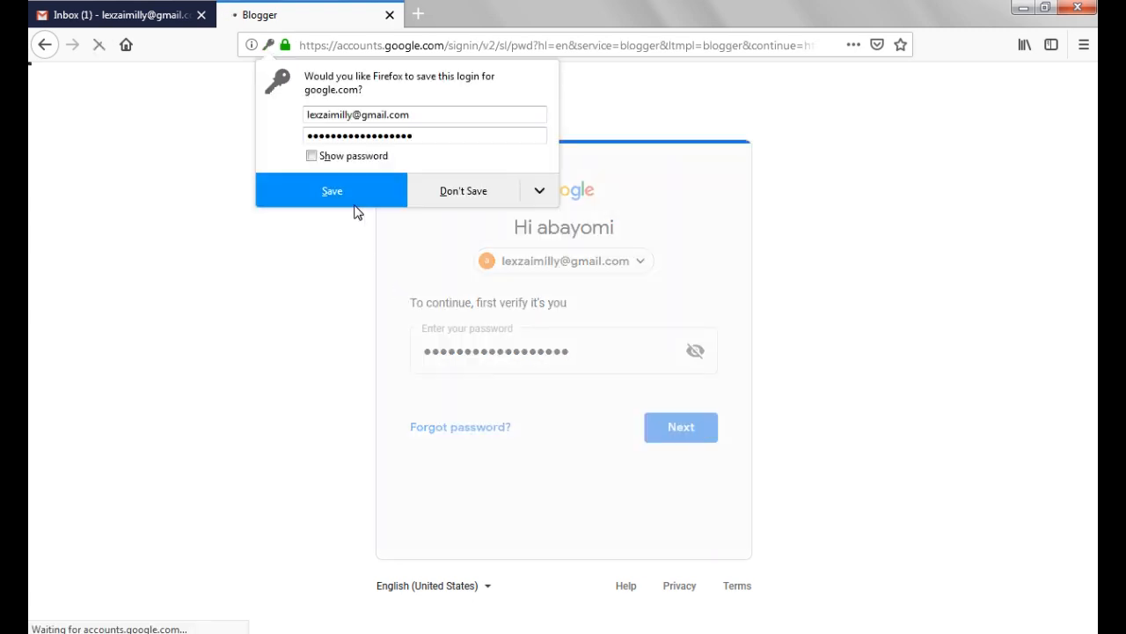
pyautogui.click(350, 202)
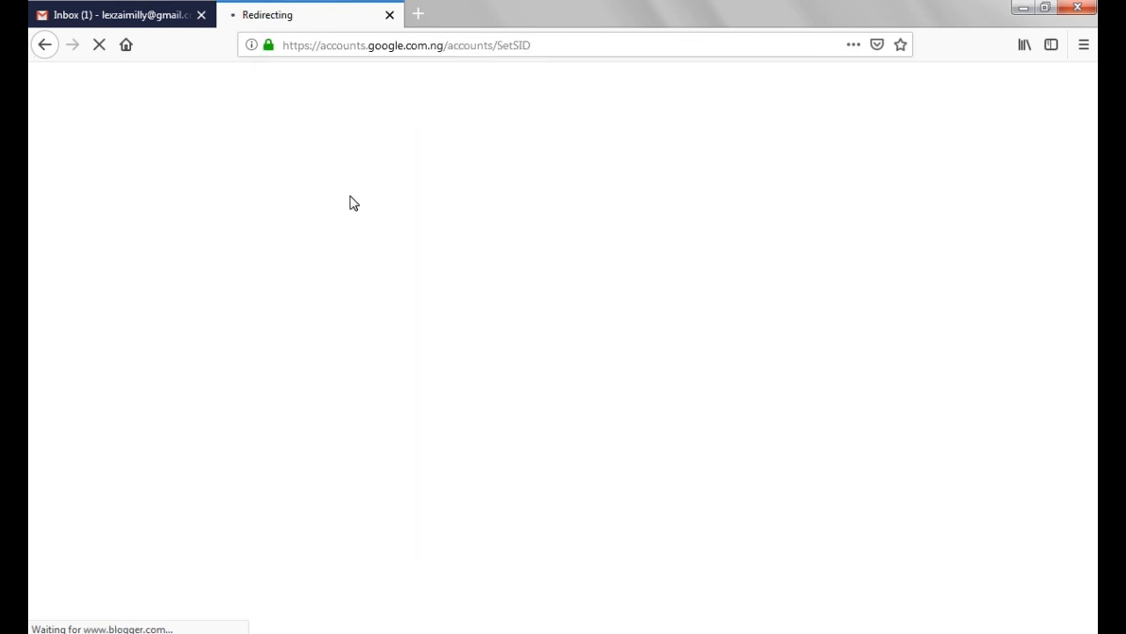
# Set the Blogger profile's display name to "Lexzai Vlogs" and continue to Blogger
pyautogui.click(264, 375)
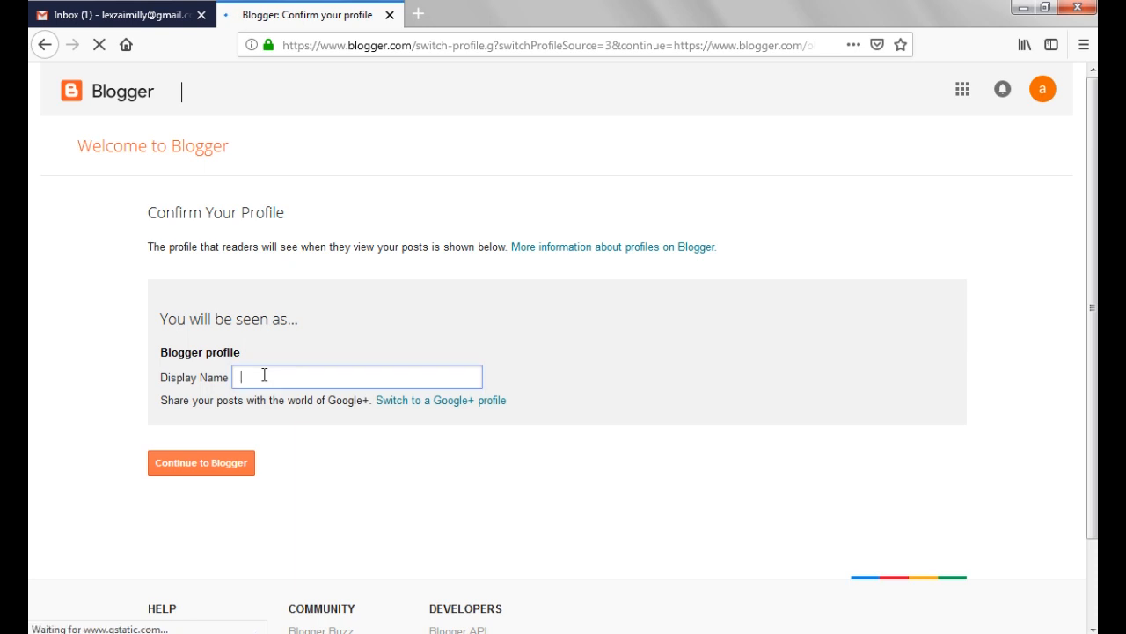
pyautogui.write('Lexza')
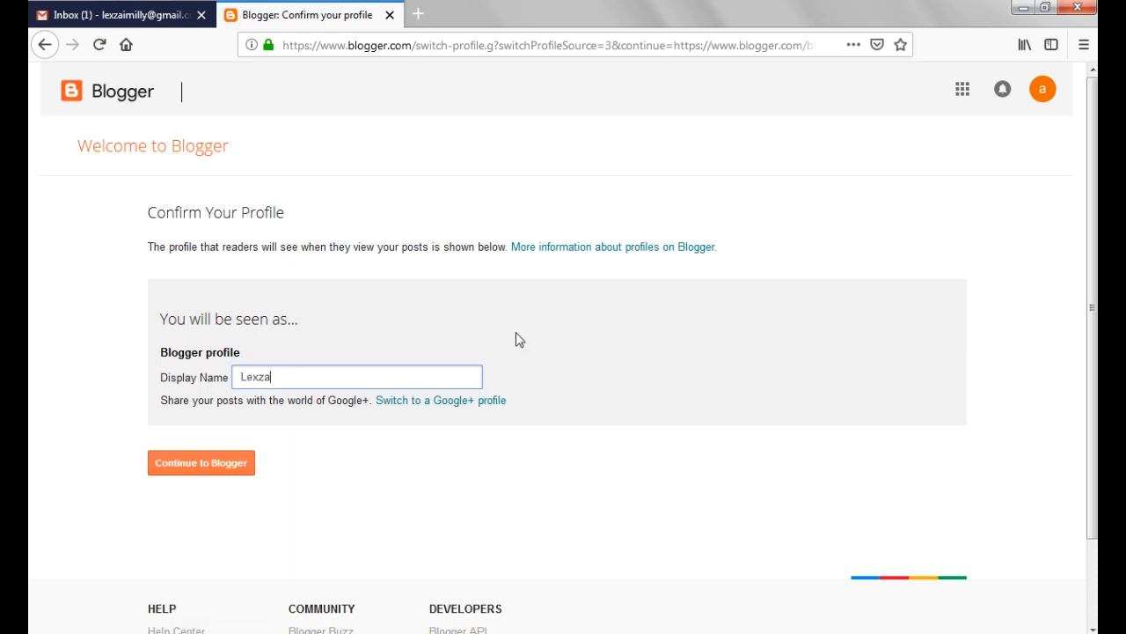
pyautogui.write('i Vlogs')
pyautogui.click(179, 466)
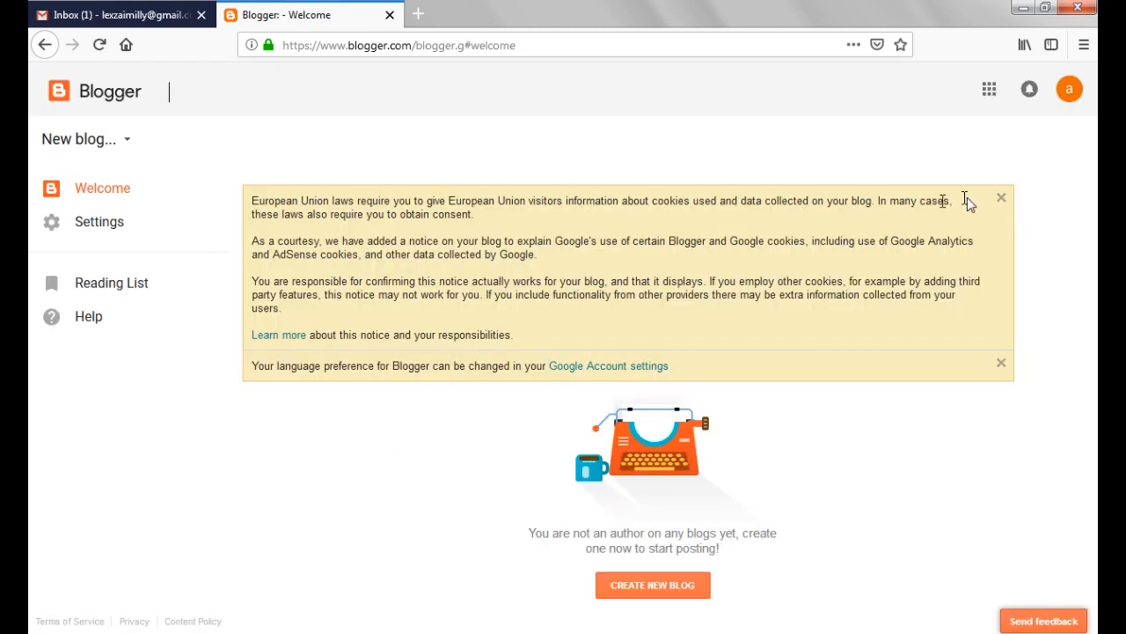
# Dismiss the cookie and language notices and start creating a new blog
pyautogui.click(1000, 197)
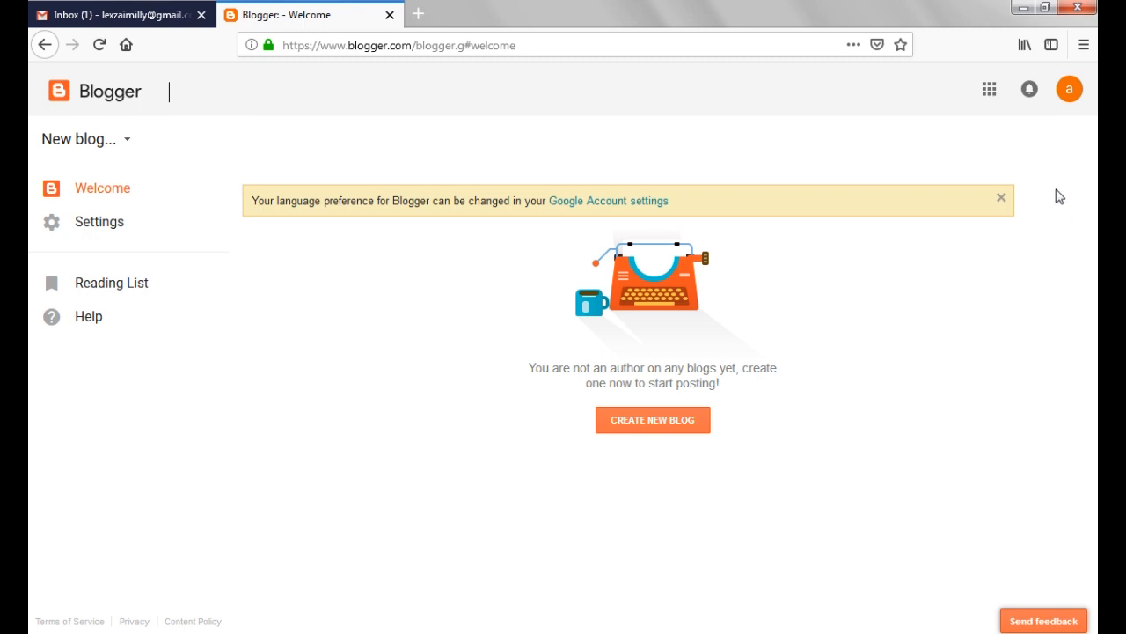
pyautogui.click(1001, 198)
pyautogui.click(680, 370)
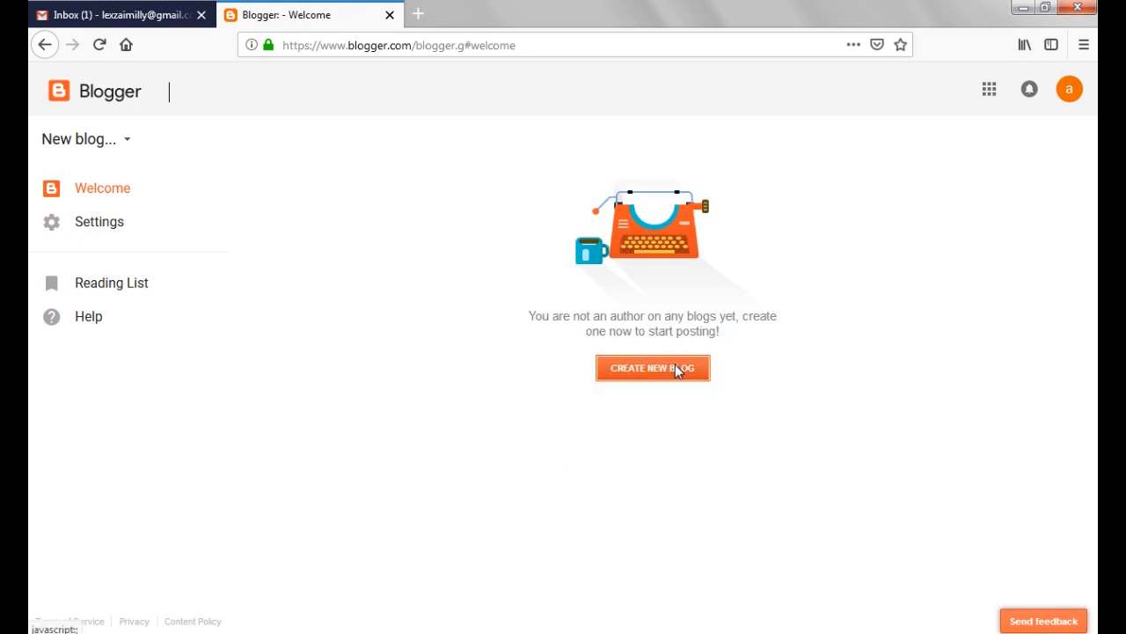
pyautogui.write('Lexzai Vlogs')
pyautogui.hotkey('ctrl', 'a')
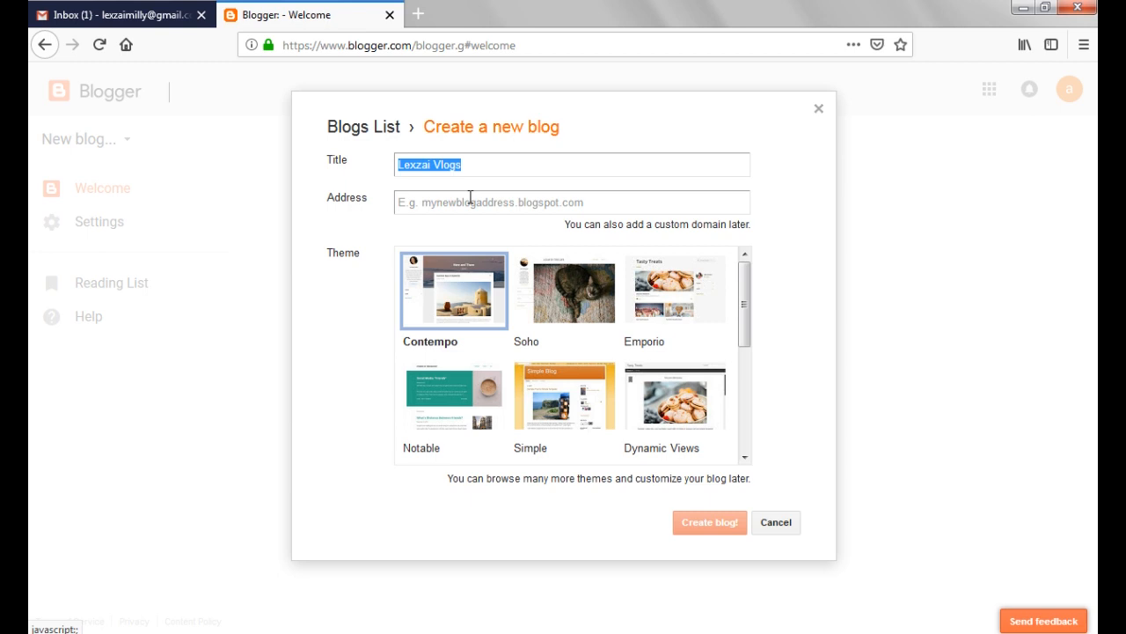
pyautogui.press('BackSpace')
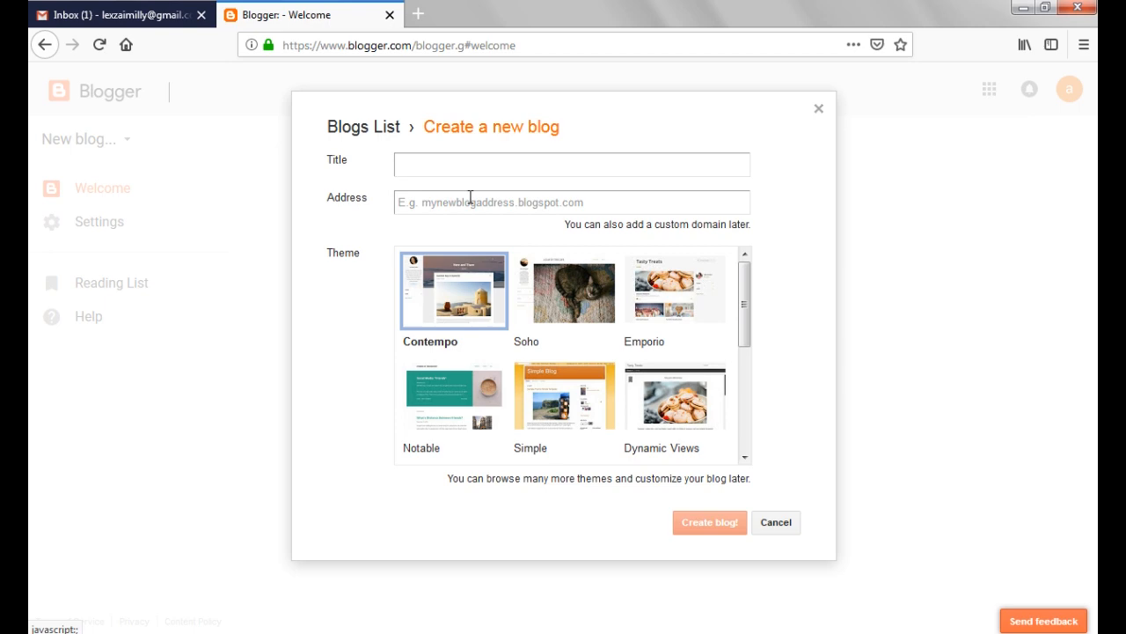
# Search Google for "lexzai vlogs" in a new browser tab and look through the results
pyautogui.click(422, 15)
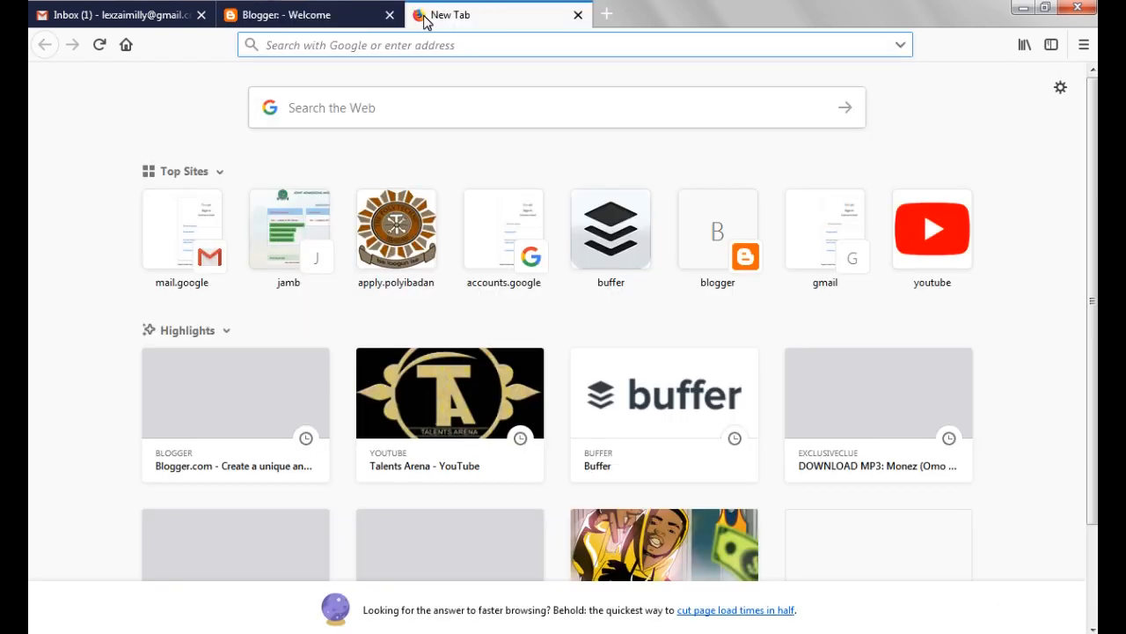
pyautogui.write('lexzai vlogs')
pyautogui.press('Return')
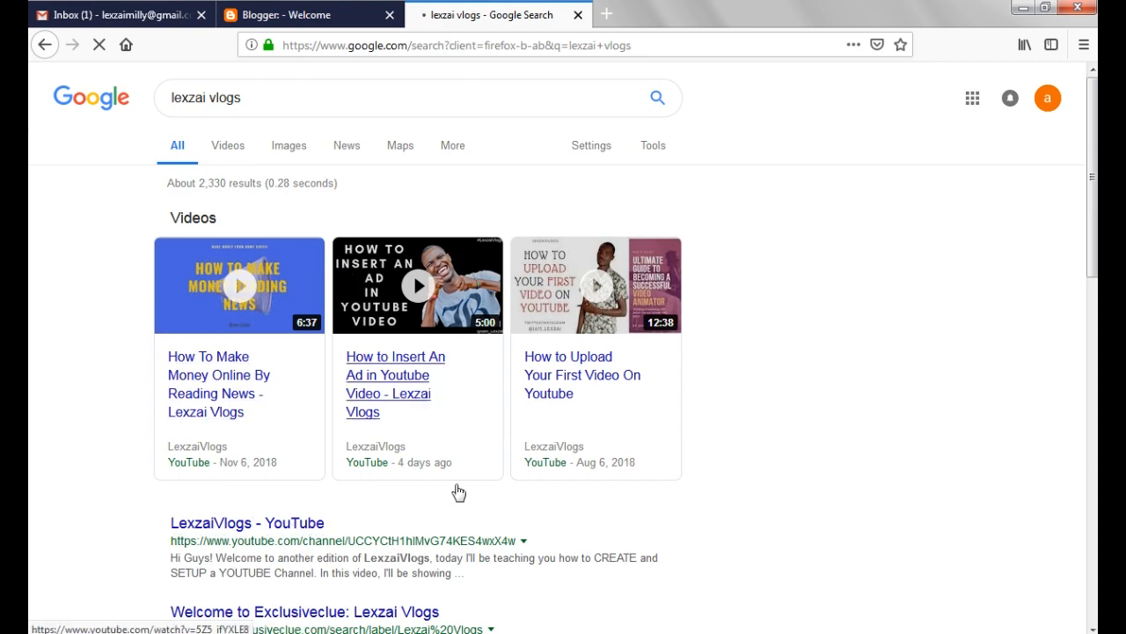
pyautogui.scroll(-10, 30, 392)
pyautogui.scroll(2, 30, 522)
pyautogui.scroll(13, 1030, 246)
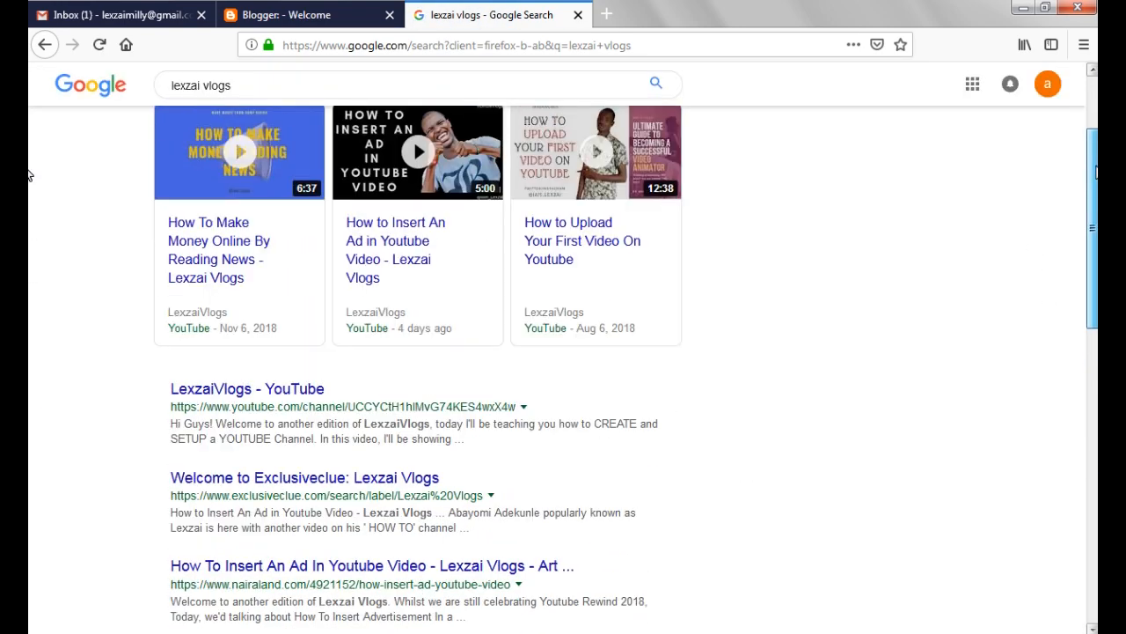
# Return to the new blog form in Blogger and set the blog title to "Lexzai Milly"
pyautogui.click(284, 15)
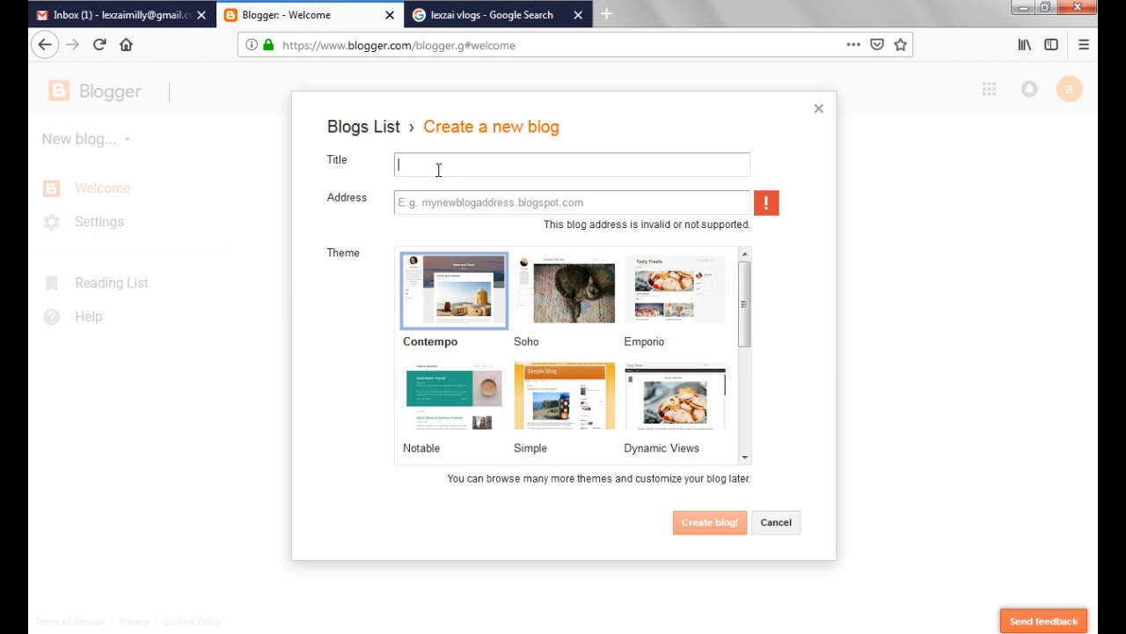
pyautogui.write('dy')
pyautogui.press('BackSpace')
pyautogui.press('BackSpace')
pyautogui.press('BackSpace')
pyautogui.press('BackSpace')
pyautogui.press('Tab')
# Enter lexzaimillysblog.blogspot.com as the new blog's address
pyautogui.write('lexzaimillys')
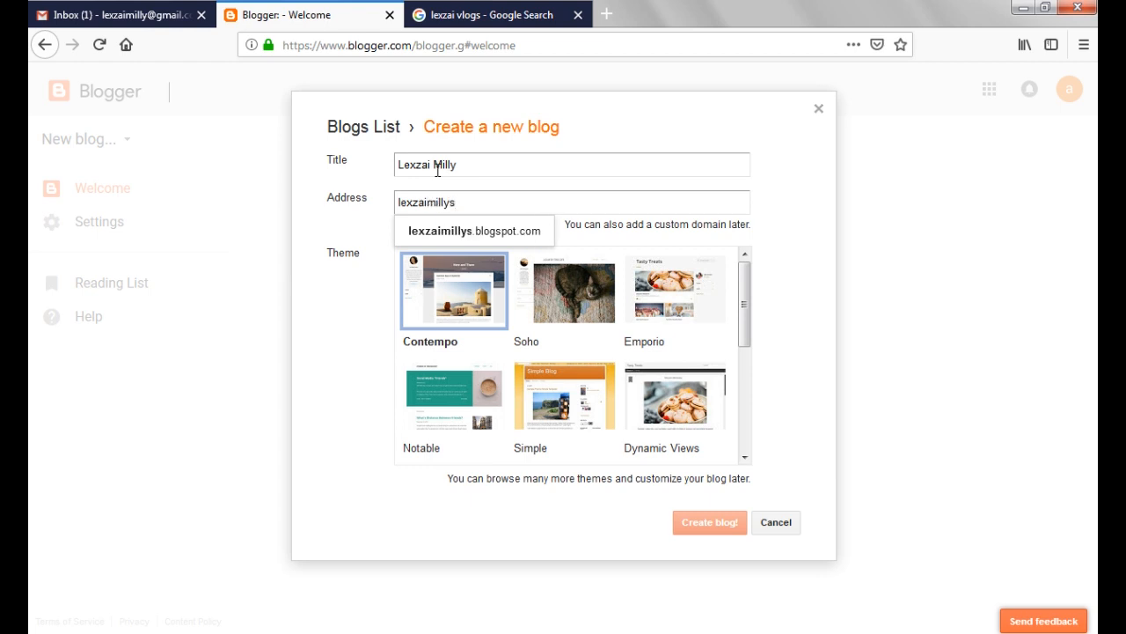
pyautogui.write('blog.blogspot.com')
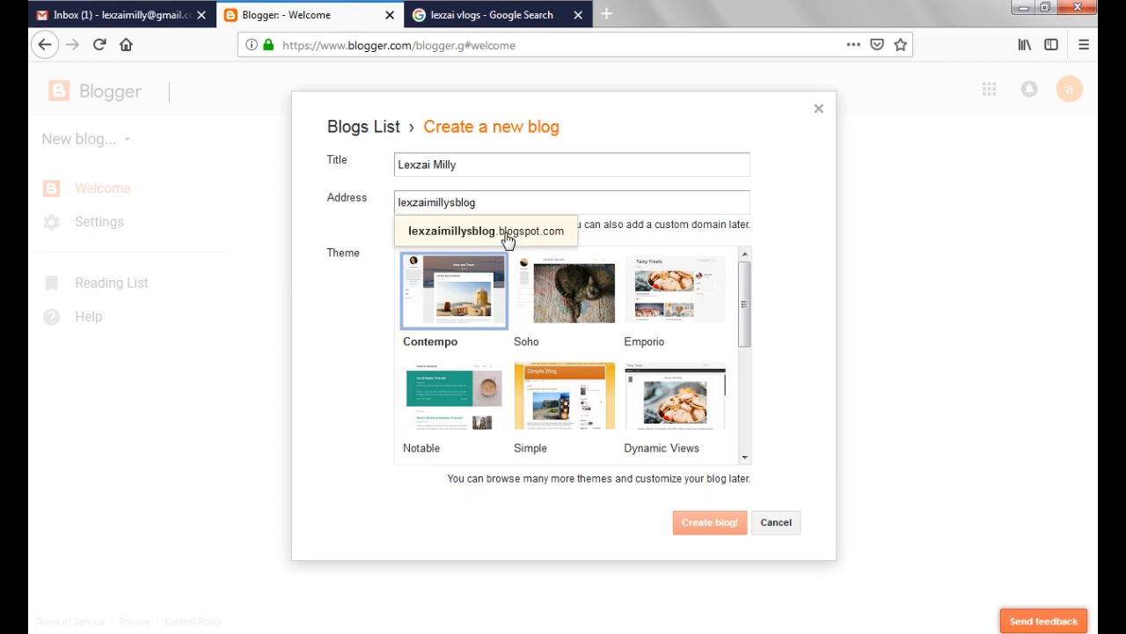
pyautogui.click(506, 236)
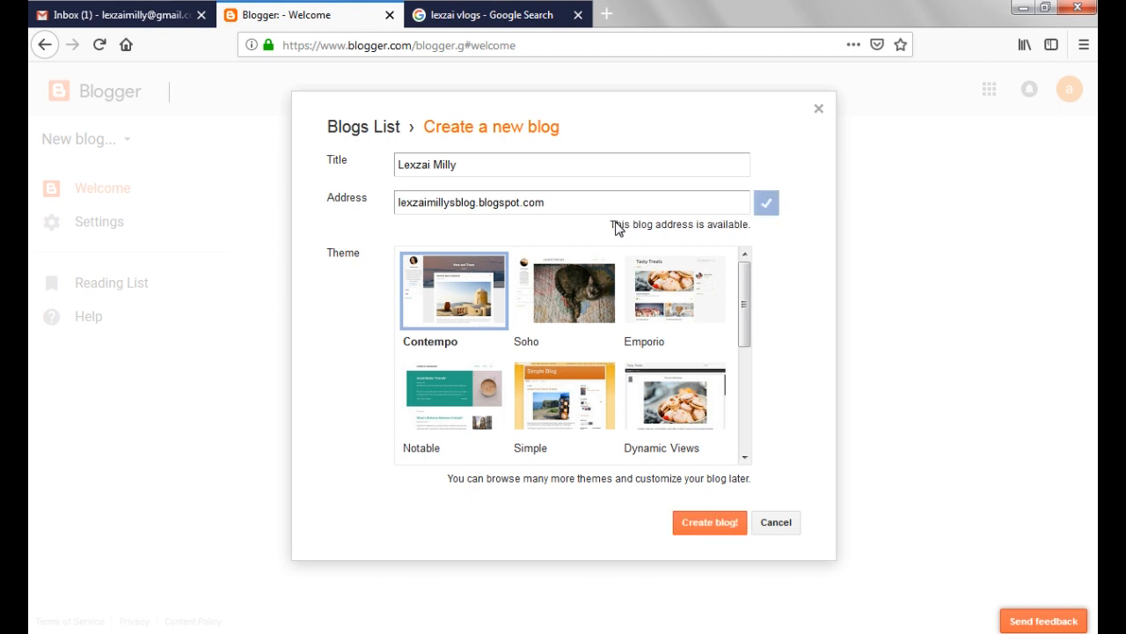
# Try lexzai.blogspot.com as the blog address instead
pyautogui.tripleClick(566, 202)
pyautogui.hotkey('ctrl', 'c')
pyautogui.press('BackSpace')
pyautogui.write('lexz')
pyautogui.press('BackSpace')
pyautogui.press('BackSpace')
pyautogui.press('BackSpace')
pyautogui.press('BackSpace')
pyautogui.write('lexzai')
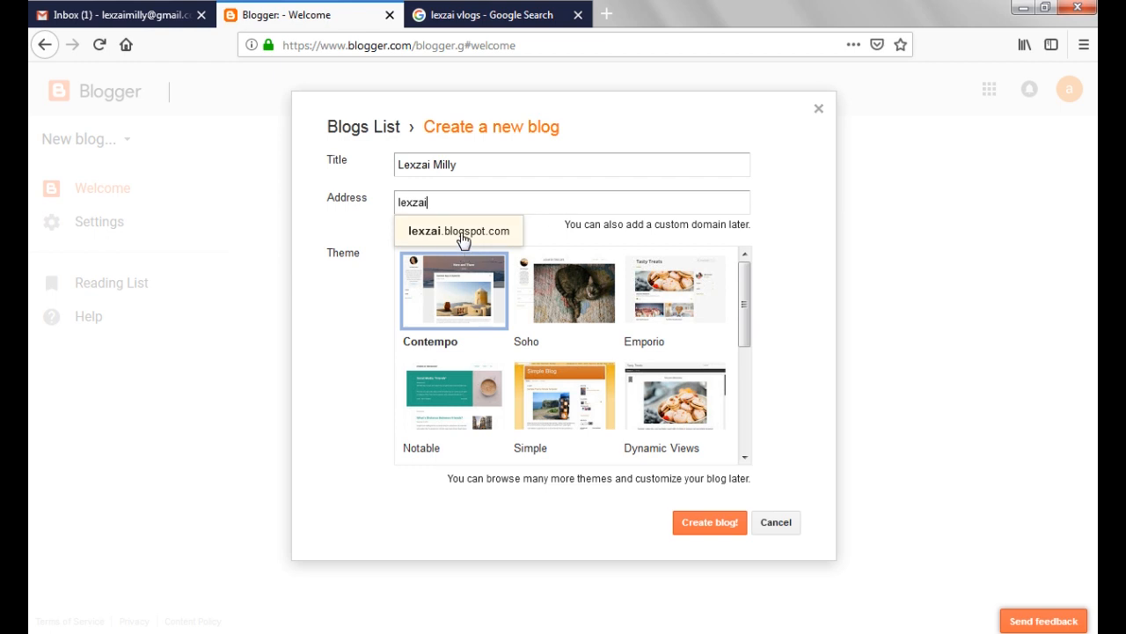
pyautogui.click(465, 236)
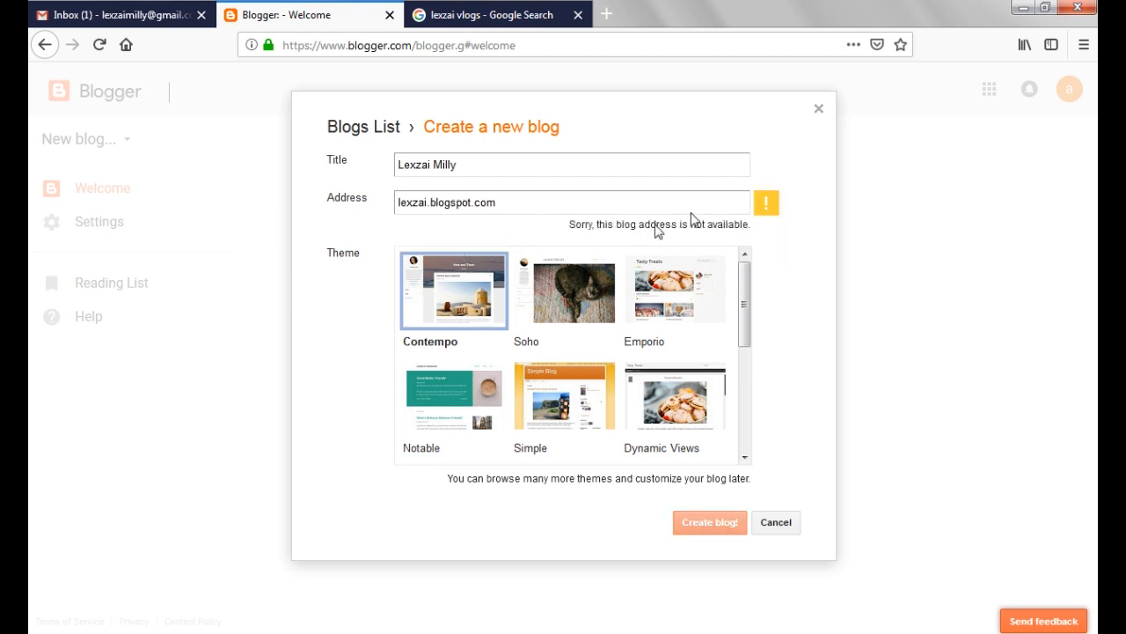
# Set the blog address back to lexzaimillysblog.blogspot.com
pyautogui.tripleClick(522, 202)
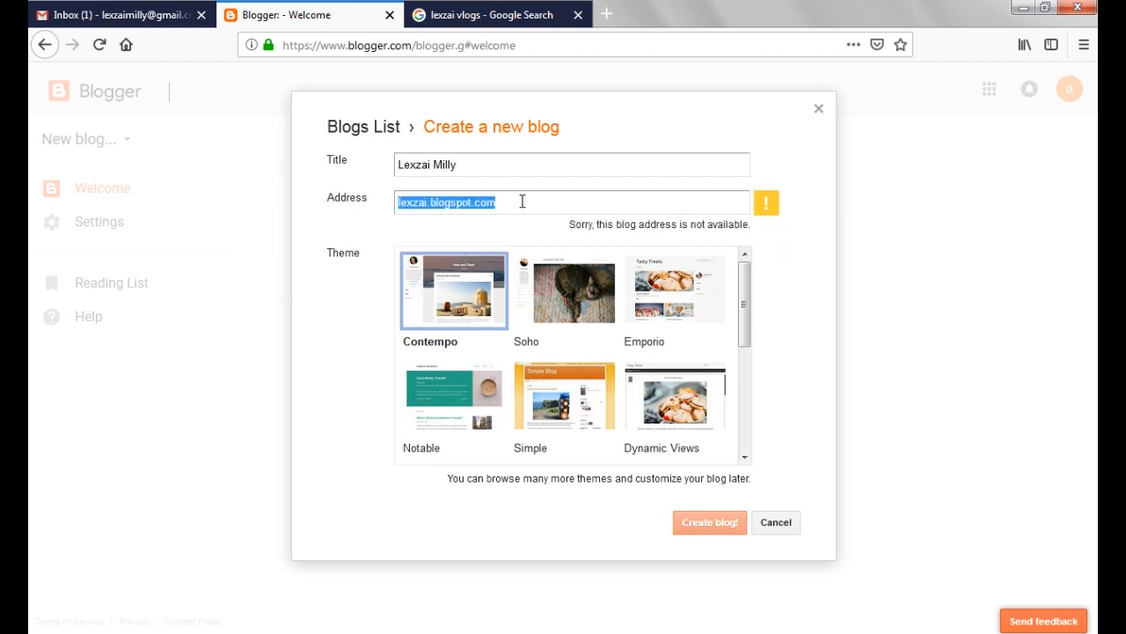
pyautogui.hotkey('ctrl', 'v')
pyautogui.doubleClick(584, 204)
pyautogui.click(531, 228)
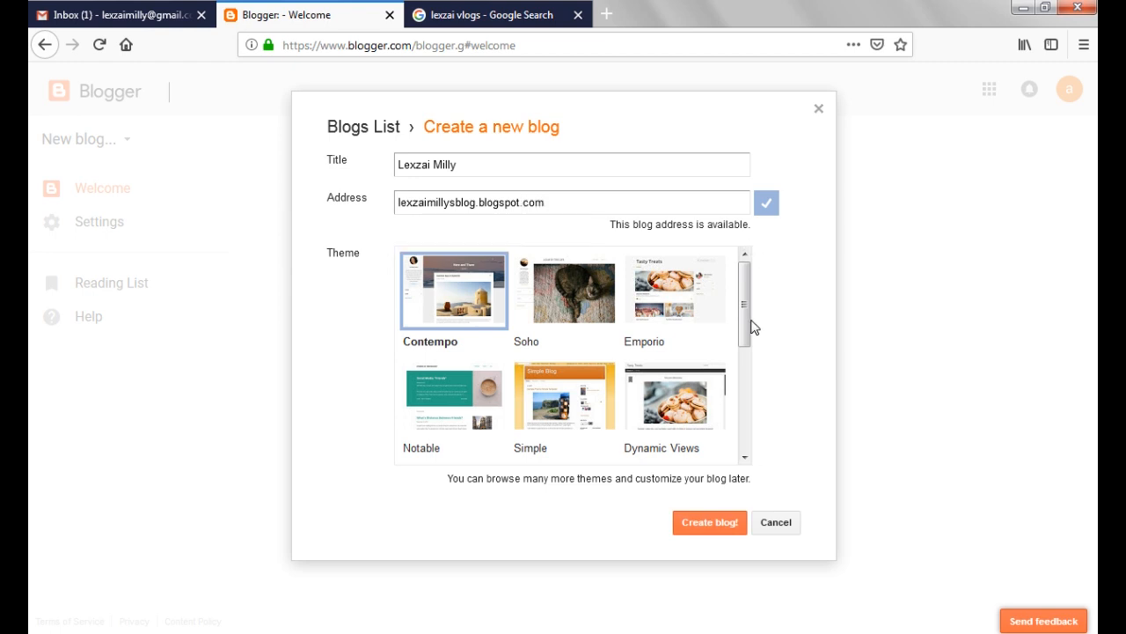
# Choose the Emporio theme and create the blog
pyautogui.moveTo(745, 322)
pyautogui.mouseDown()
pyautogui.moveTo(742, 418)
pyautogui.moveTo(734, 303)
pyautogui.mouseUp()
pyautogui.click(671, 286)
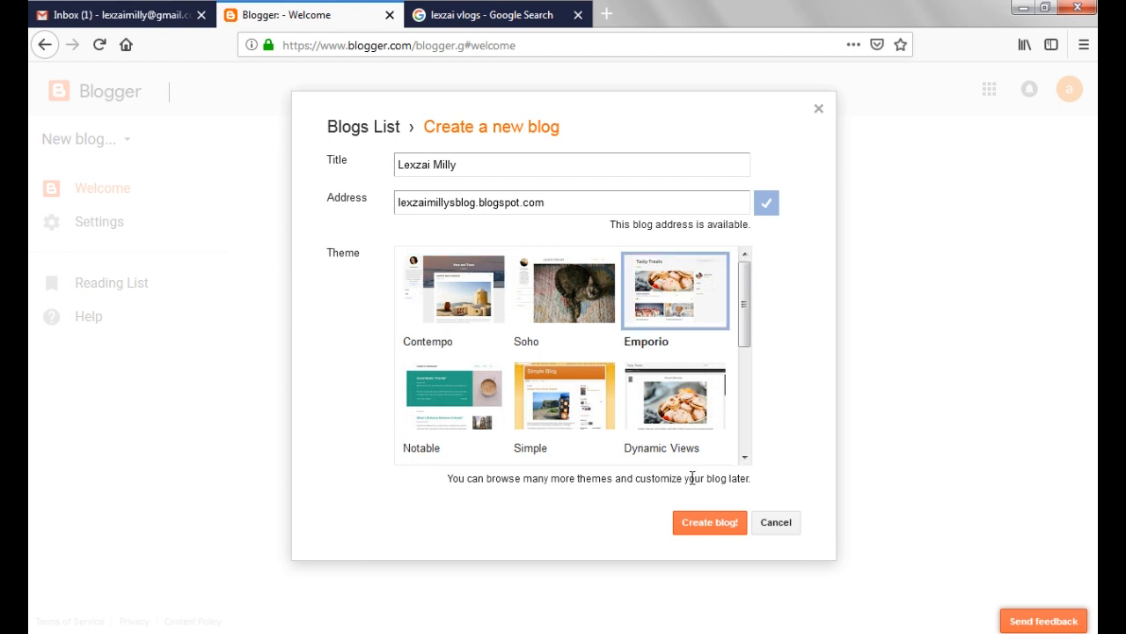
pyautogui.click(705, 533)
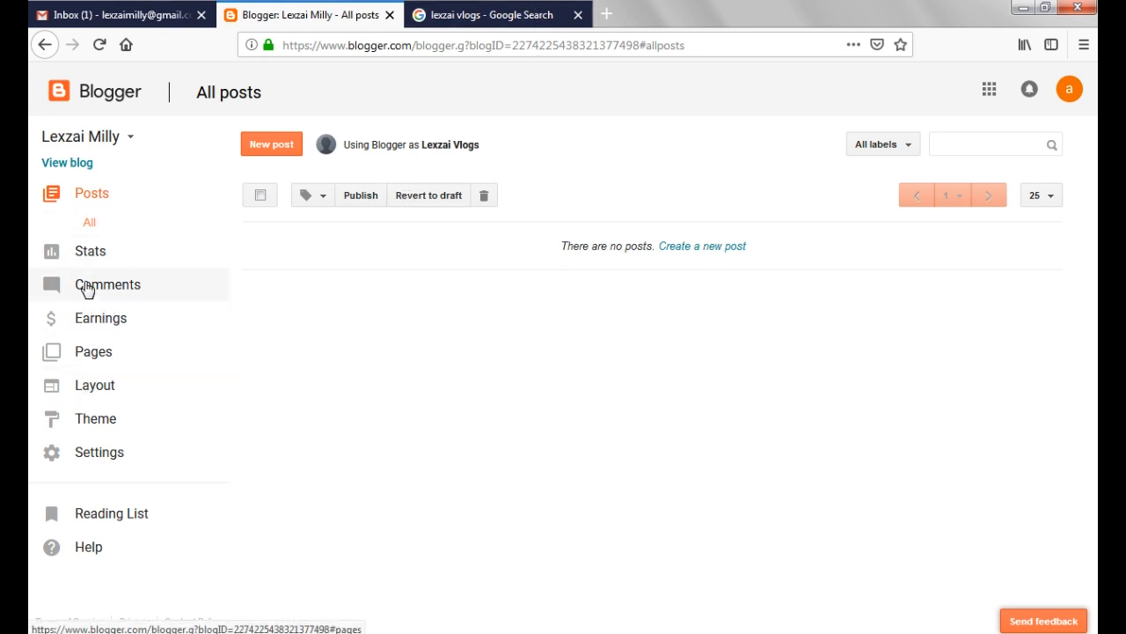
# Open the blog's posts, comments and sharing settings and review the comment and Google+ sharing options
pyautogui.click(78, 463)
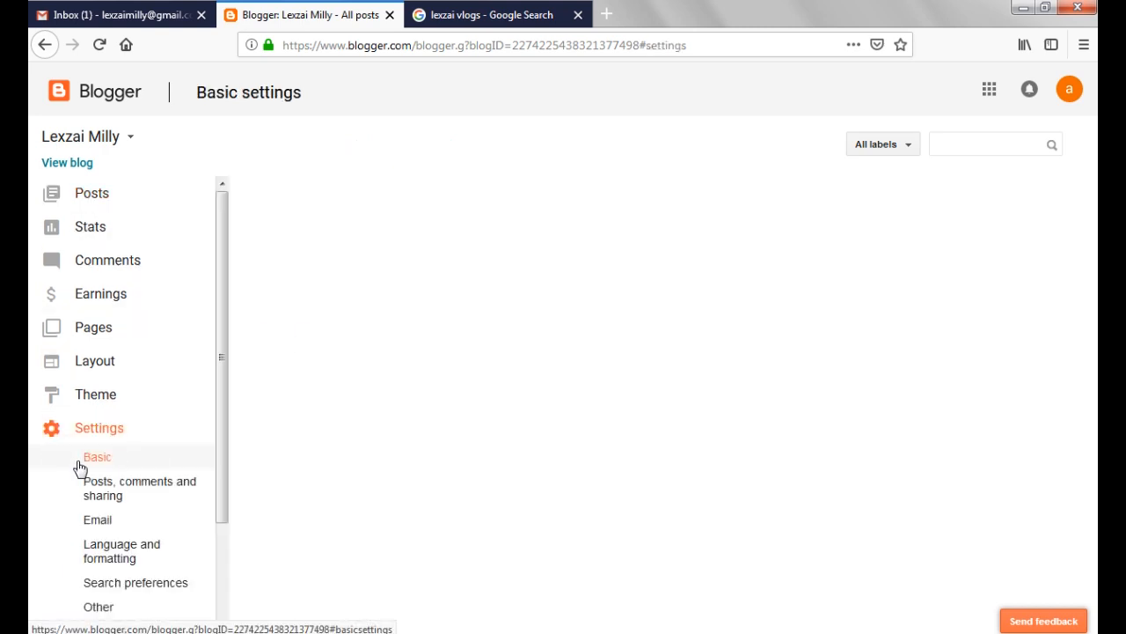
pyautogui.click(112, 489)
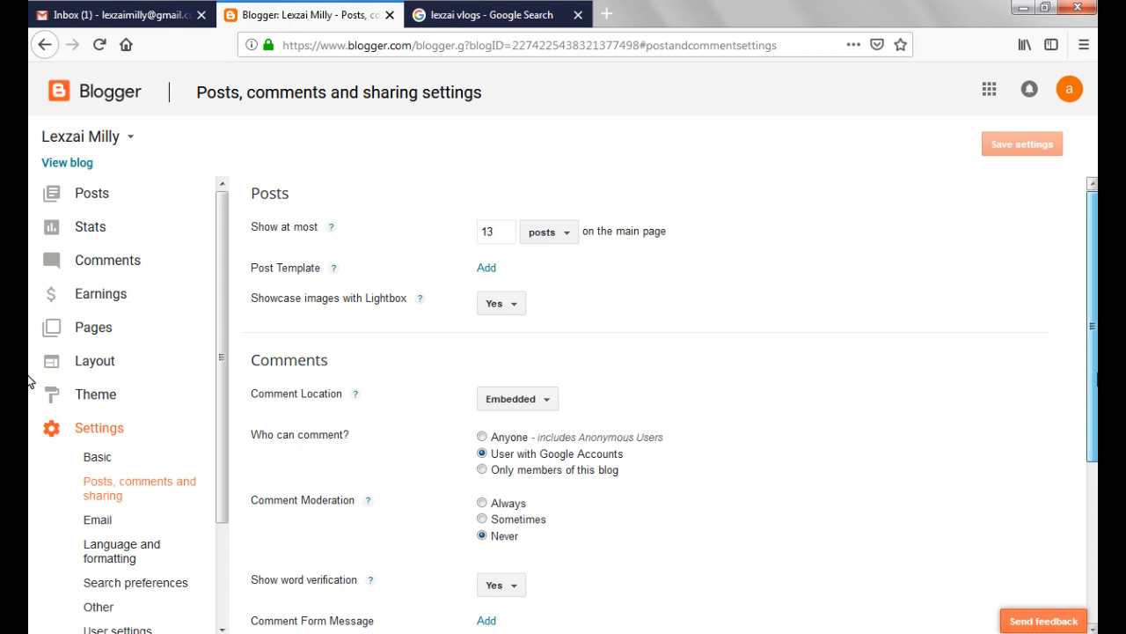
pyautogui.scroll(-3, 759, 352)
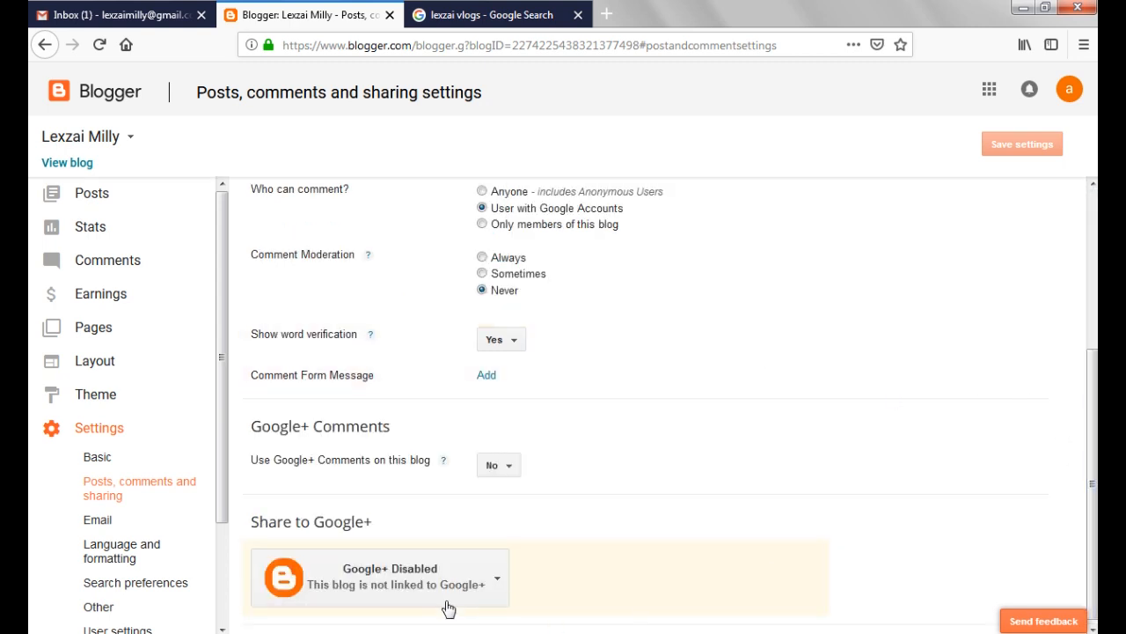
pyautogui.click(498, 581)
pyautogui.click(852, 457)
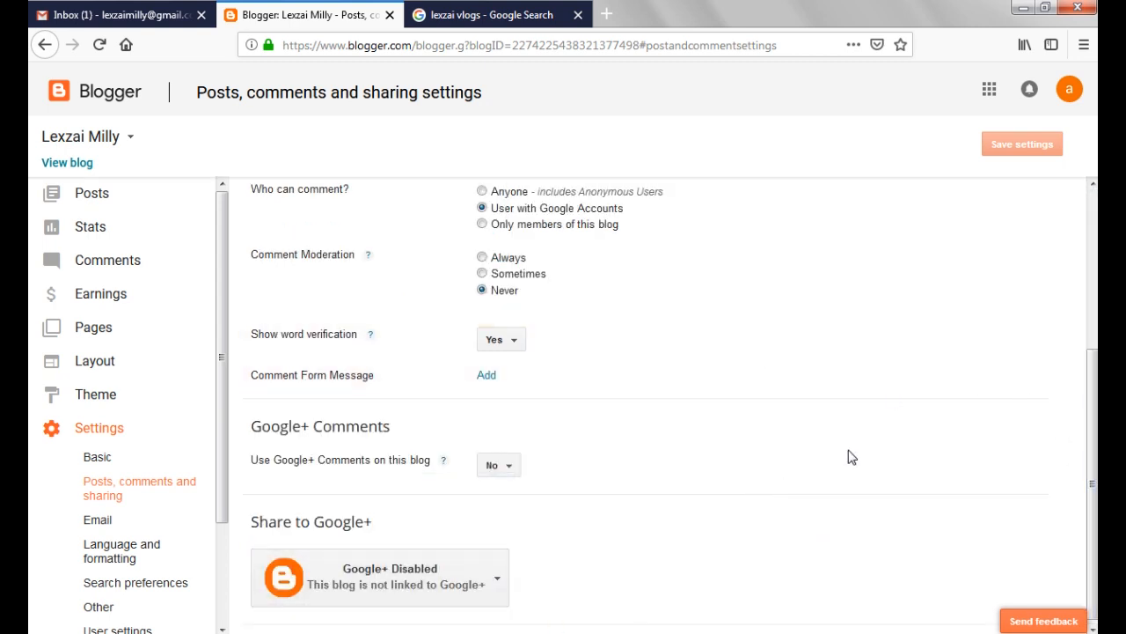
pyautogui.scroll(2, 1091, 396)
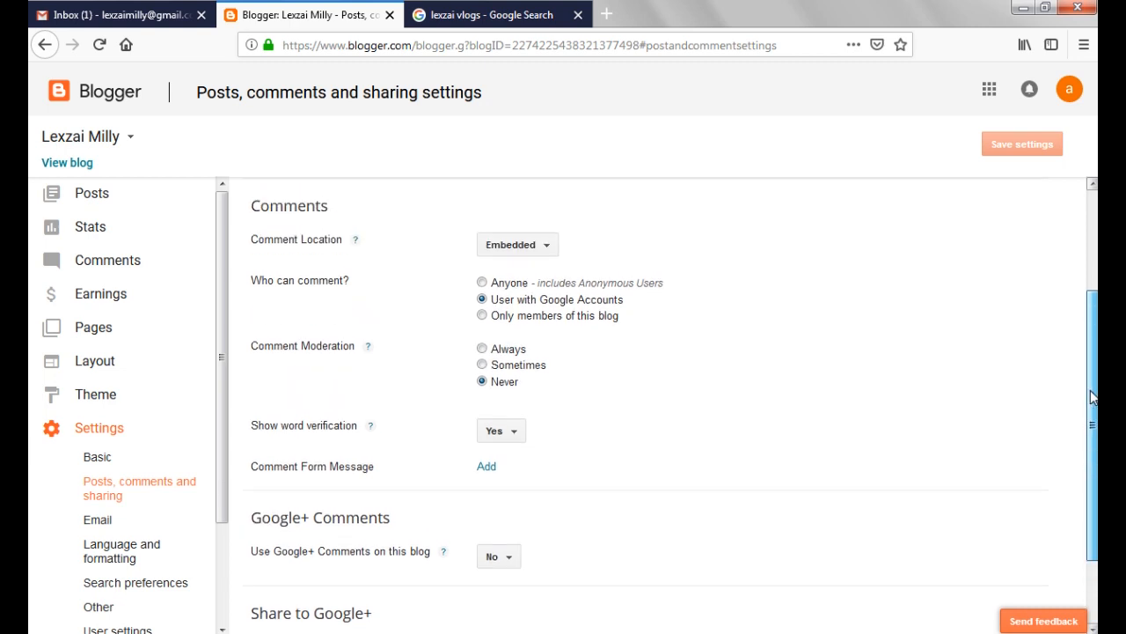
pyautogui.moveTo(1092, 396); pyautogui.dragTo(1089, 387)
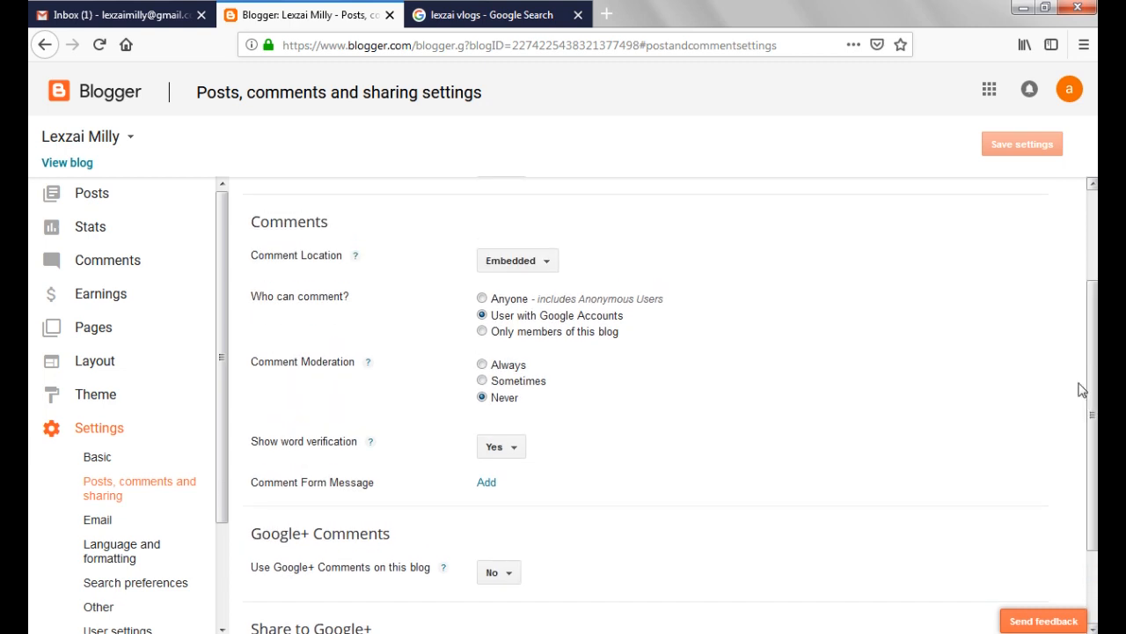
# Set comment moderation to Sometimes, allow Anyone to comment, and enter the owner's e-mail for moderation requests
pyautogui.click(513, 381)
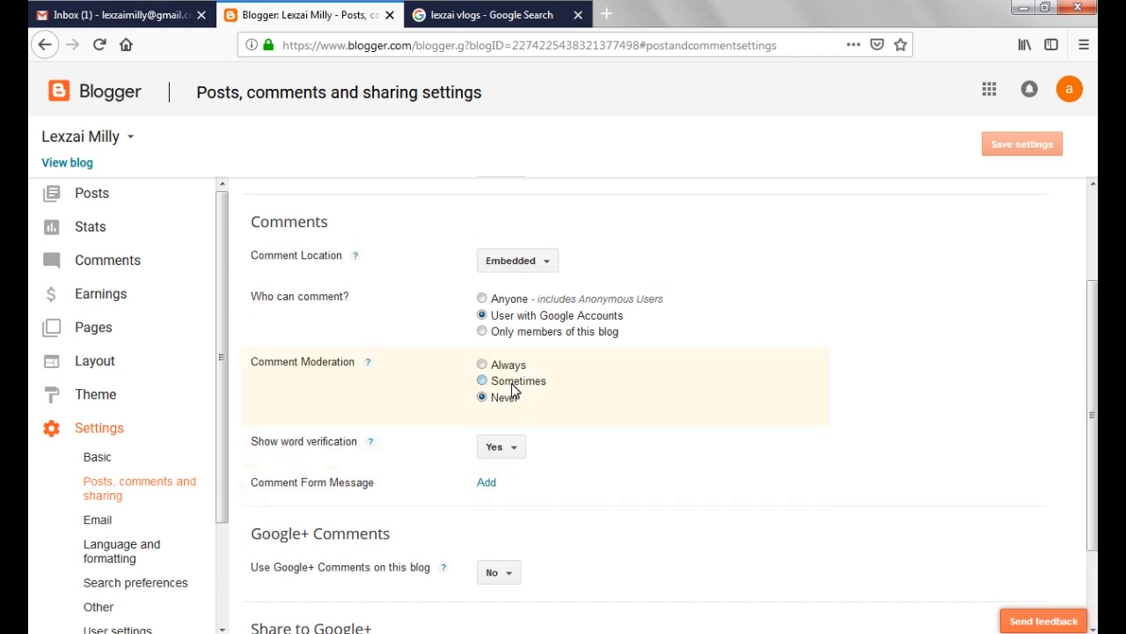
pyautogui.click(498, 302)
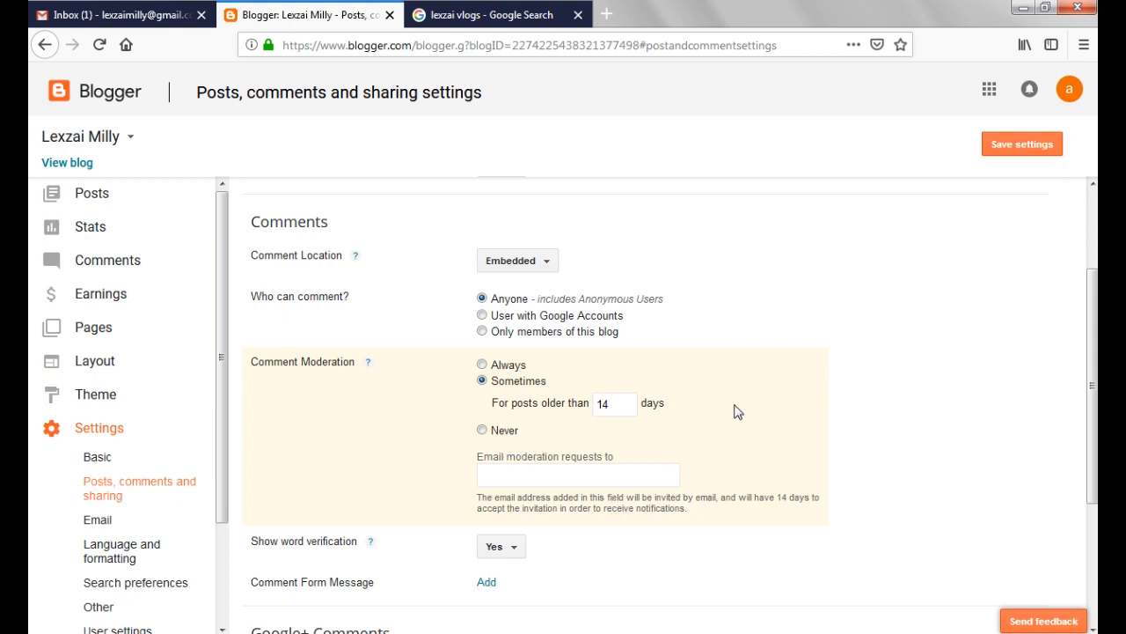
pyautogui.click(606, 472)
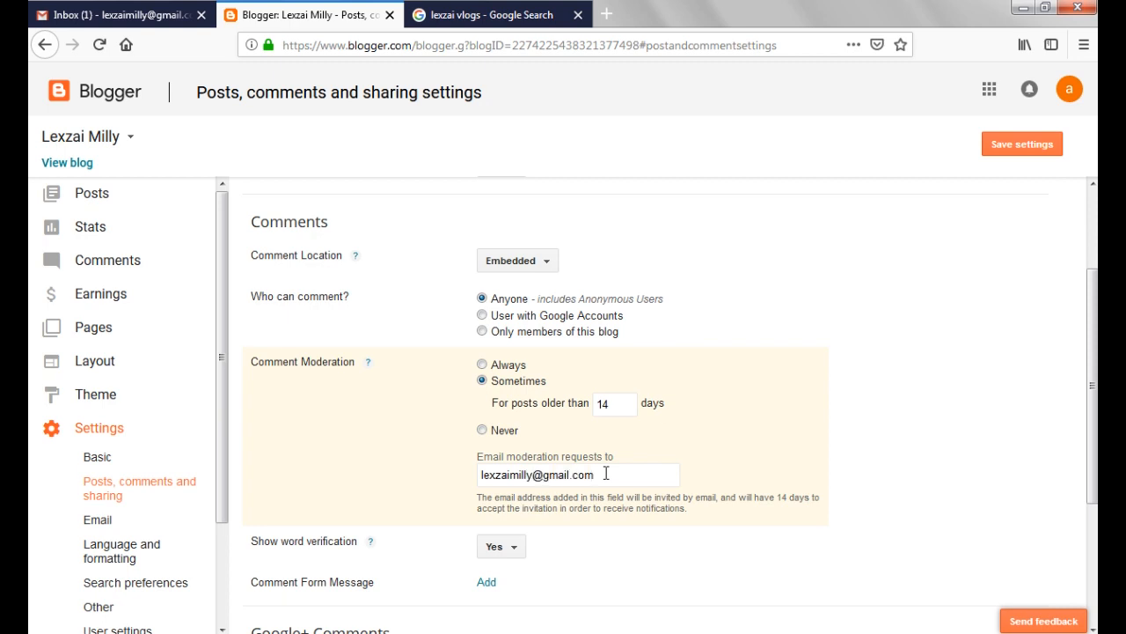
# Limit the main page to at most 30 posts and save the posts, comments and sharing settings
pyautogui.moveTo(1094, 318); pyautogui.dragTo(1095, 239)
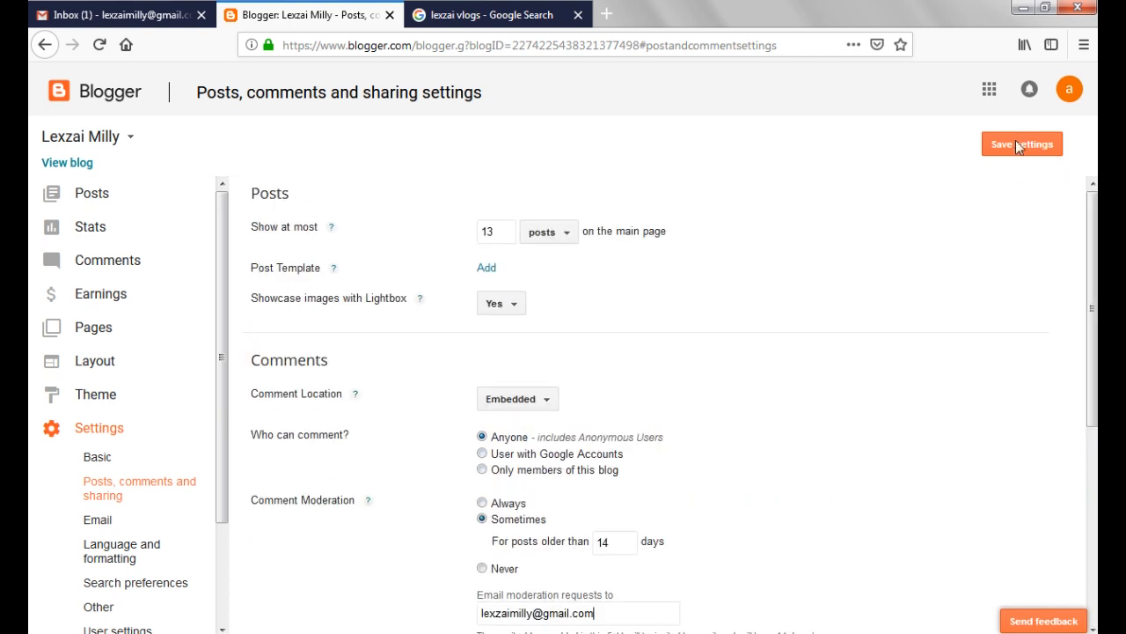
pyautogui.moveTo(506, 233); pyautogui.dragTo(265, 229)
pyautogui.write('20')
pyautogui.press('BackSpace')
pyautogui.press('BackSpace')
pyautogui.press('BackSpace')
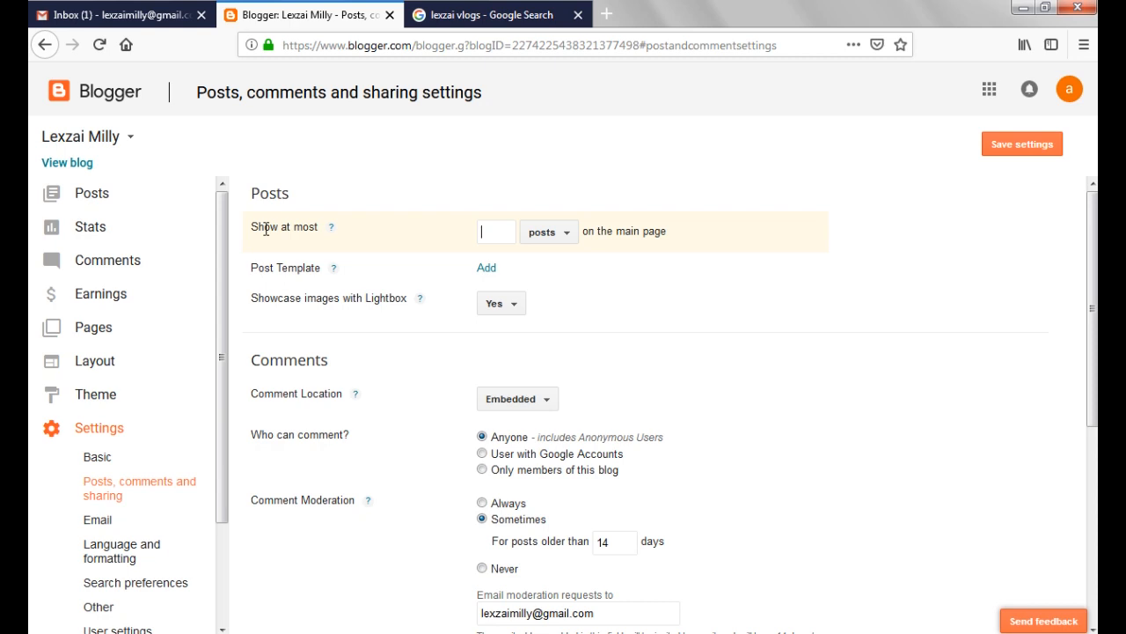
pyautogui.write('70')
pyautogui.click(1009, 146)
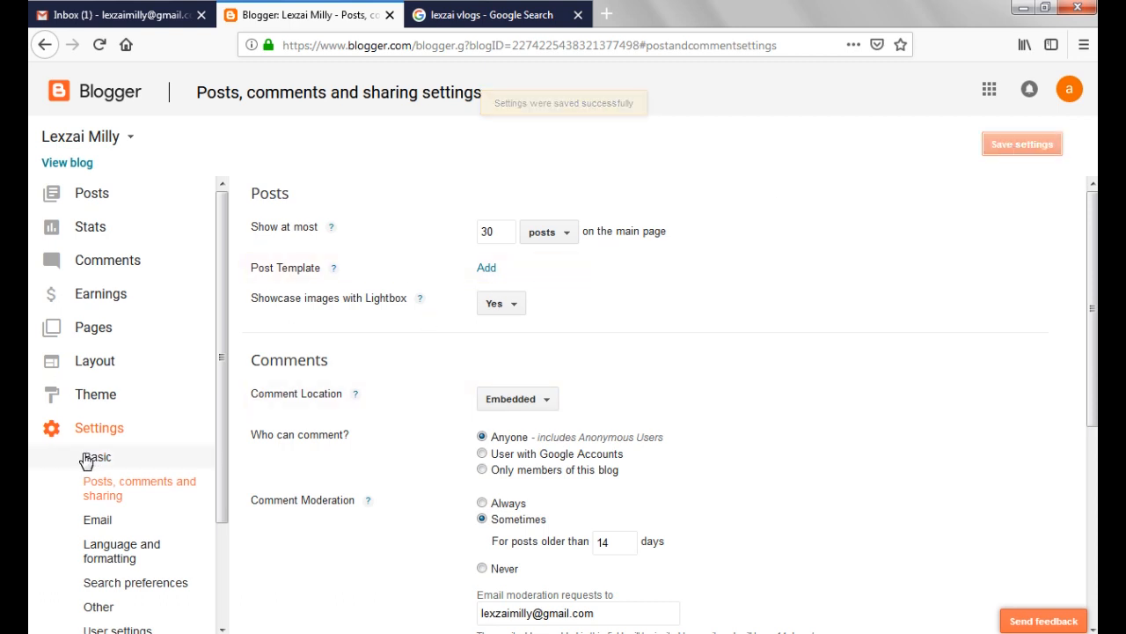
# In the basic settings, save the description "Hey! Welcome To Lexzai Milly's Blog." and save privacy with listing and search engine visibility both Yes
pyautogui.click(93, 457)
pyautogui.click(486, 258)
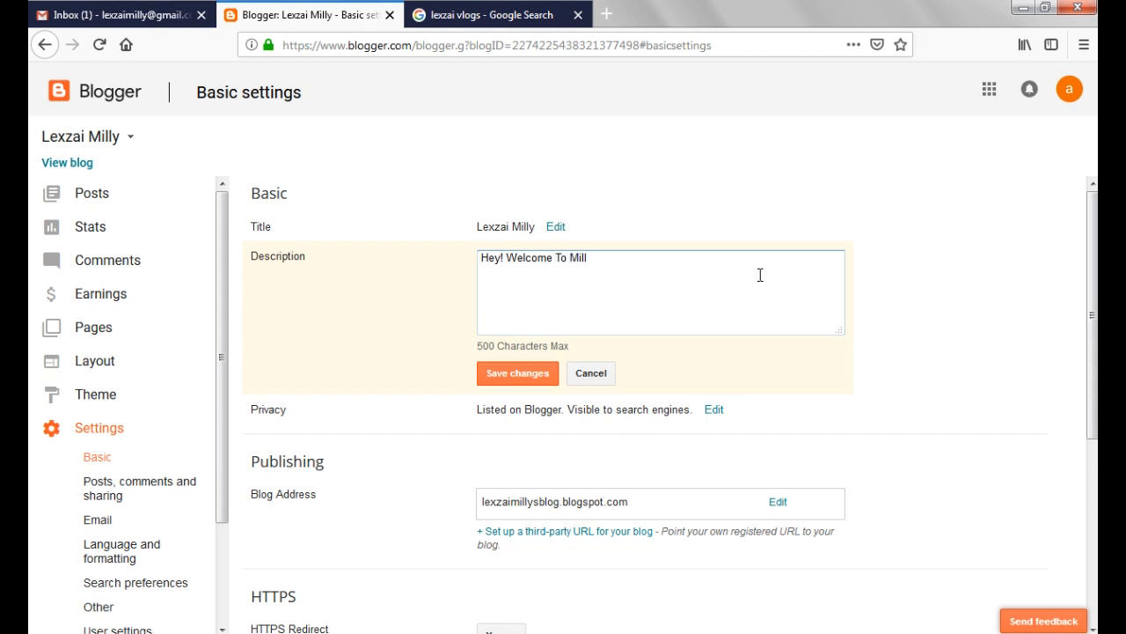
pyautogui.press('BackSpace')
pyautogui.press('BackSpace')
pyautogui.press('BackSpace')
pyautogui.press('BackSpace')
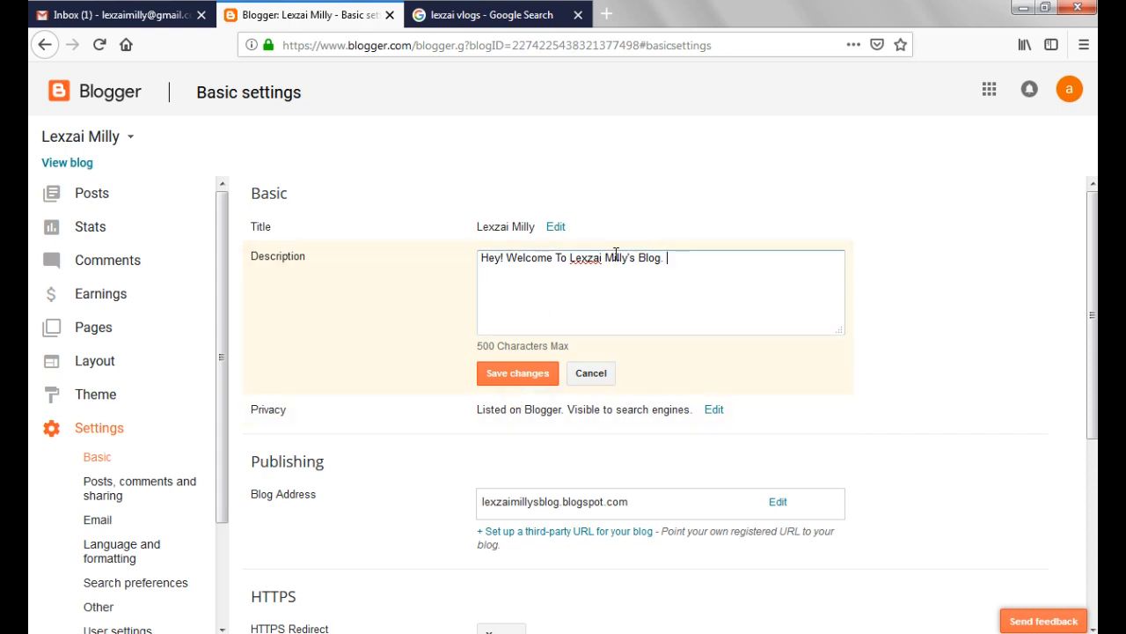
pyautogui.click(527, 373)
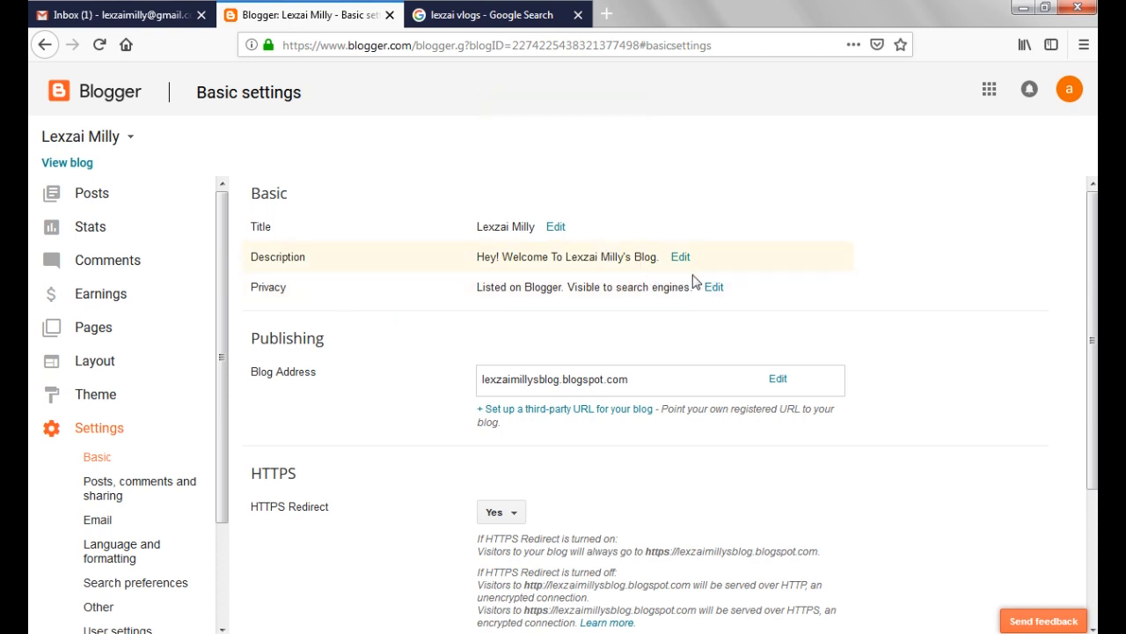
pyautogui.click(715, 287)
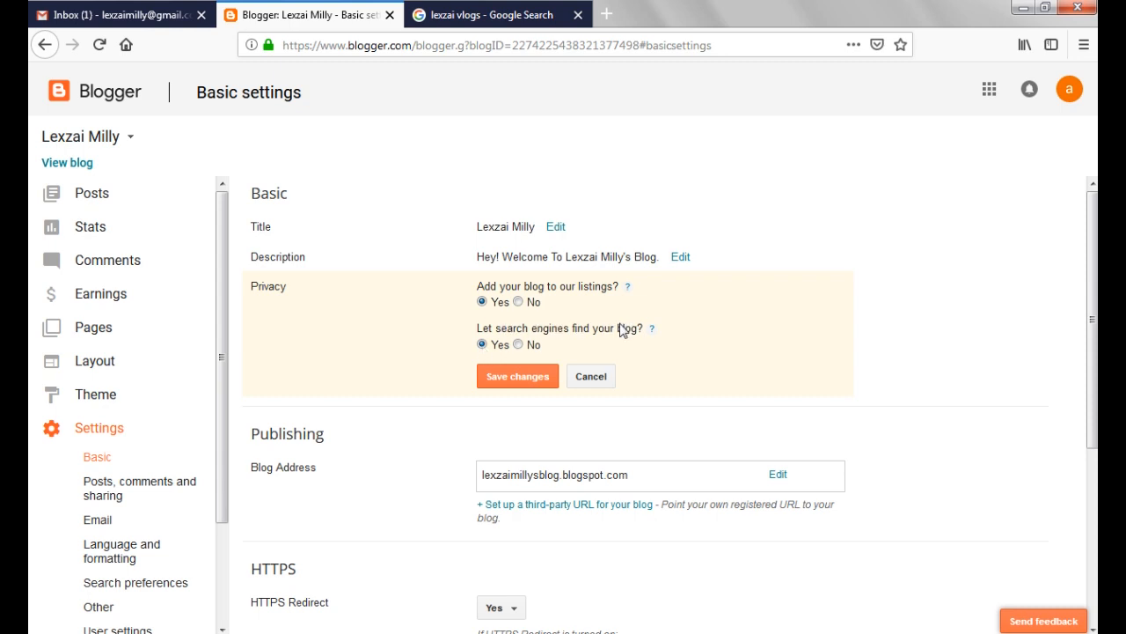
pyautogui.click(497, 380)
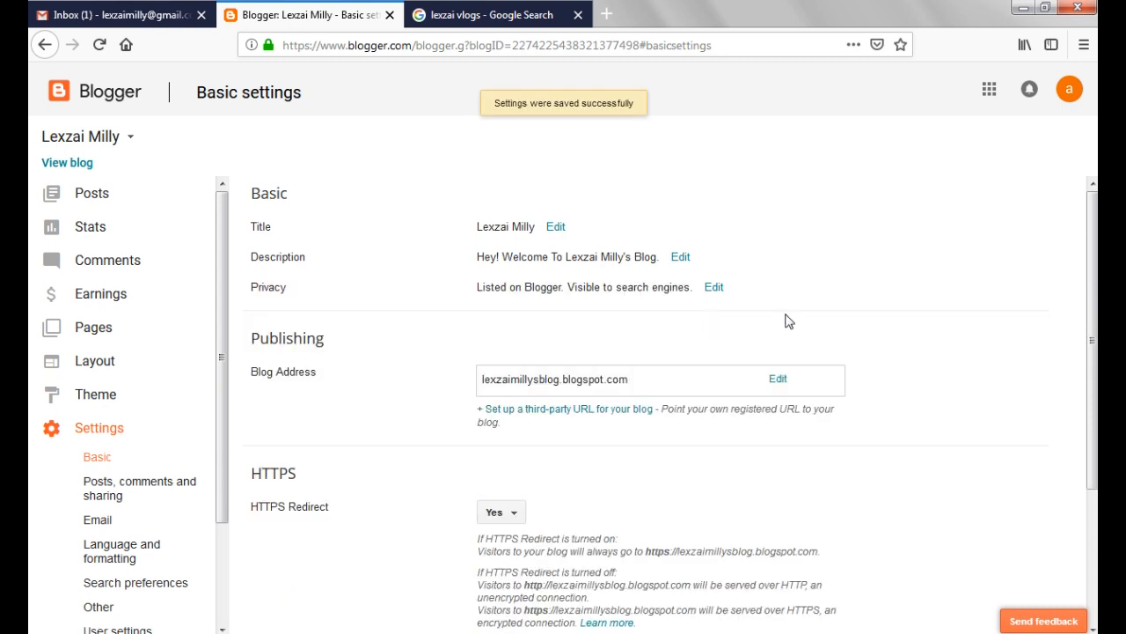
# Invite an additional blog author by entering the invitee's e-mail address under Permissions
pyautogui.scroll(-4, 528, 352)
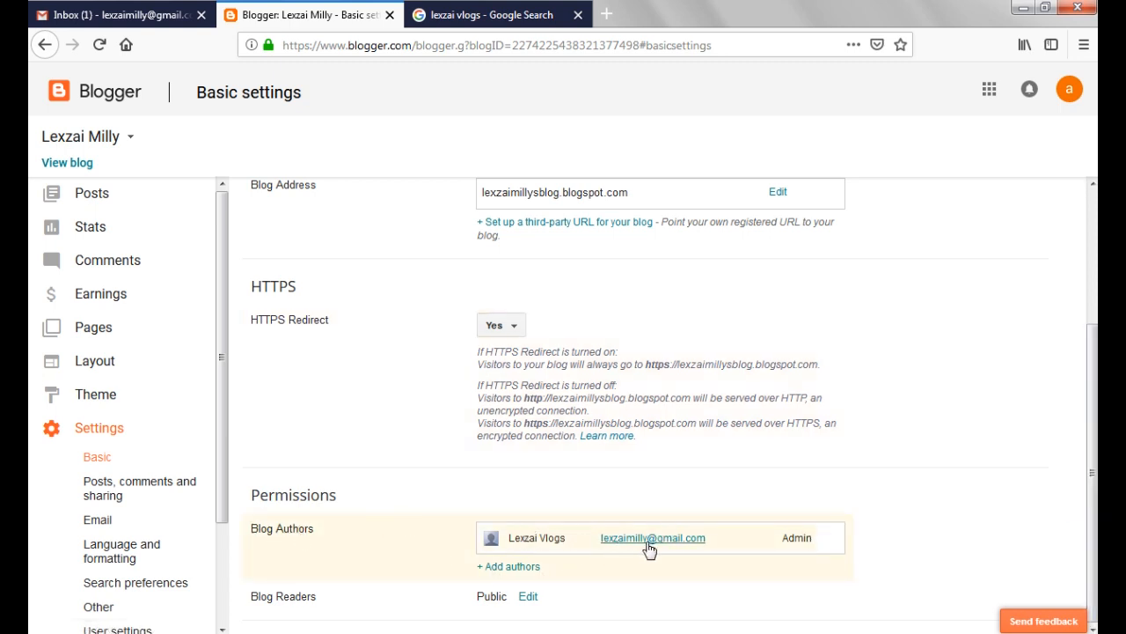
pyautogui.click(509, 567)
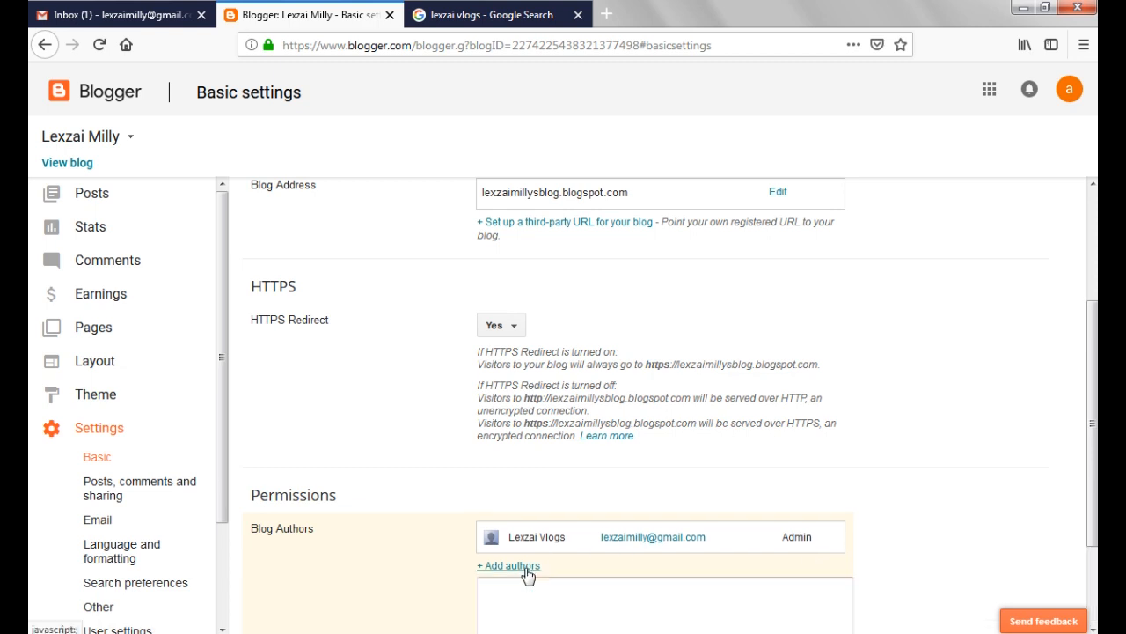
pyautogui.scroll(-3, 659, 498)
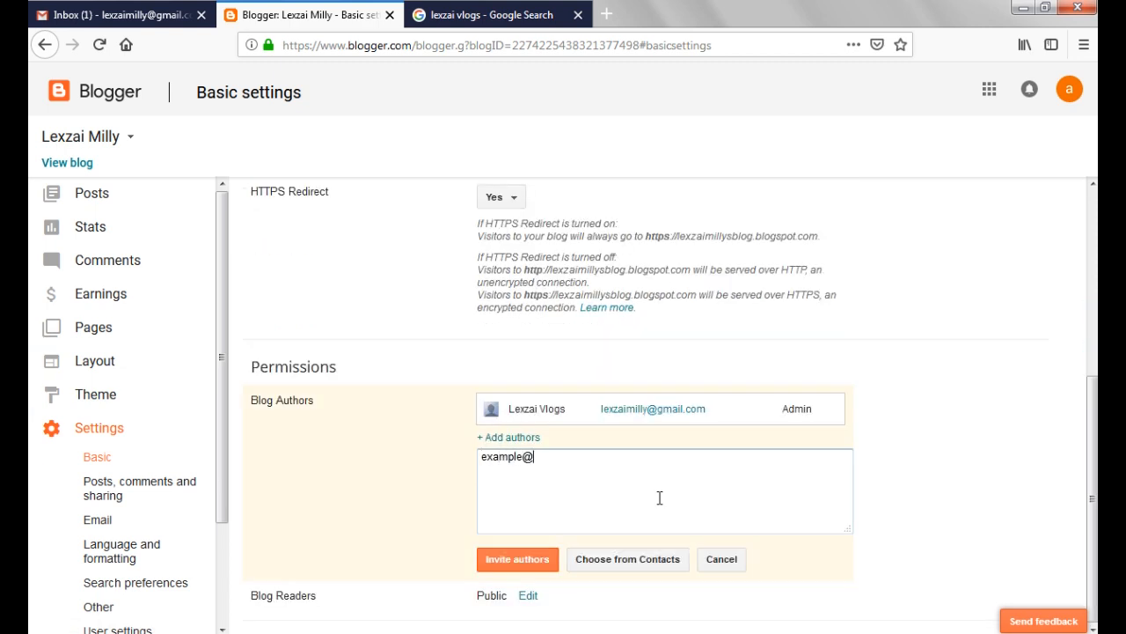
pyautogui.write('example@gmailc.o')
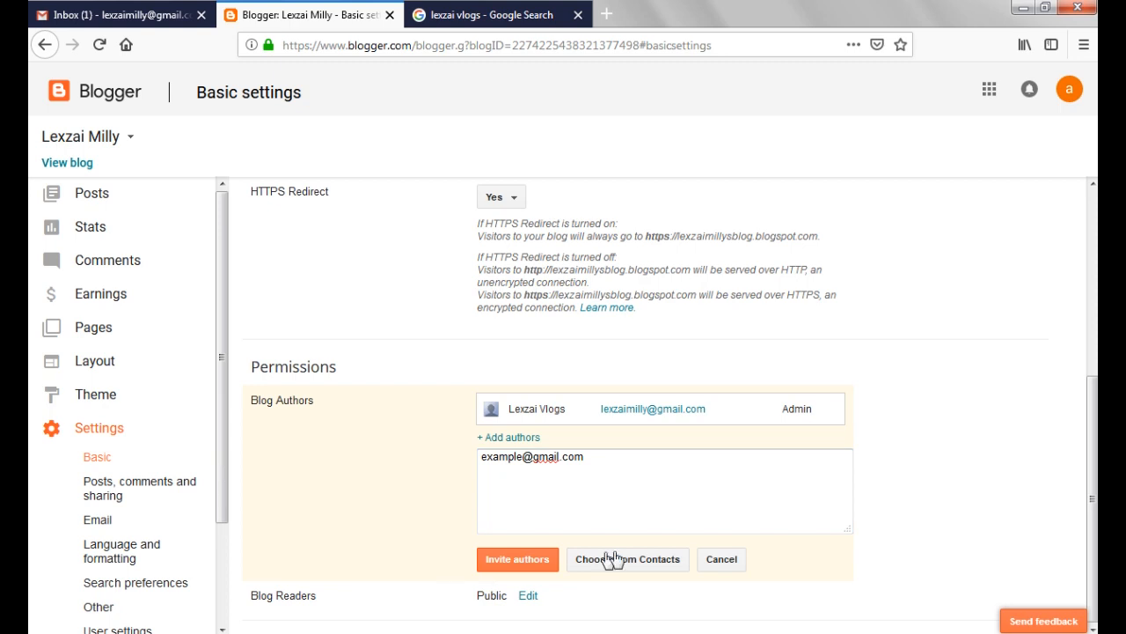
pyautogui.click(532, 560)
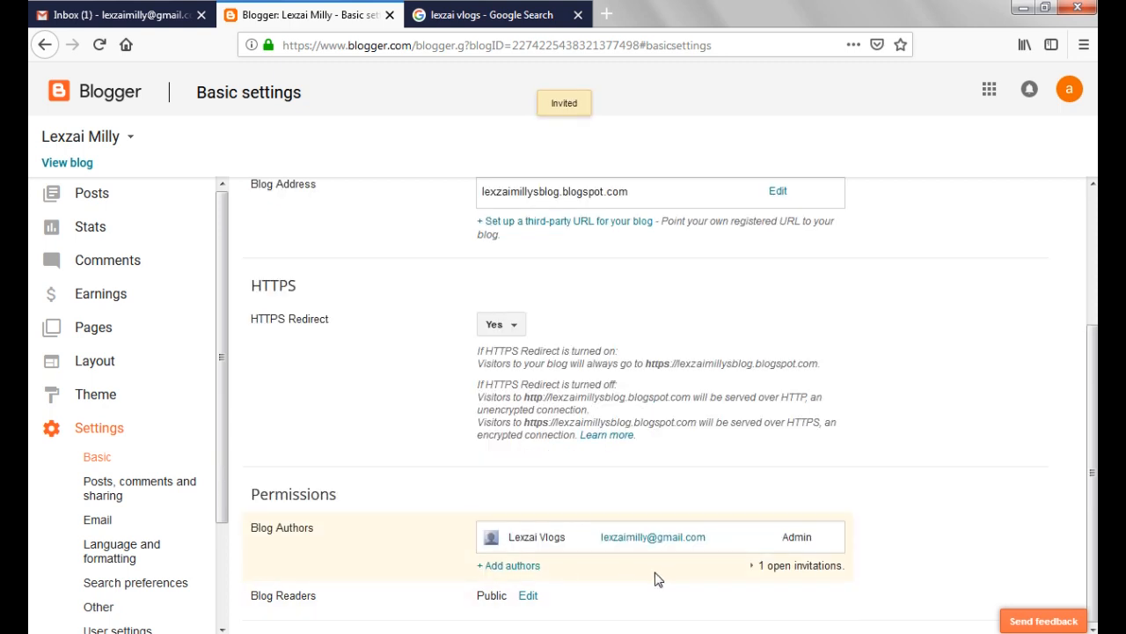
# Expand the open author invitations and delete the pending invitation
pyautogui.click(510, 565)
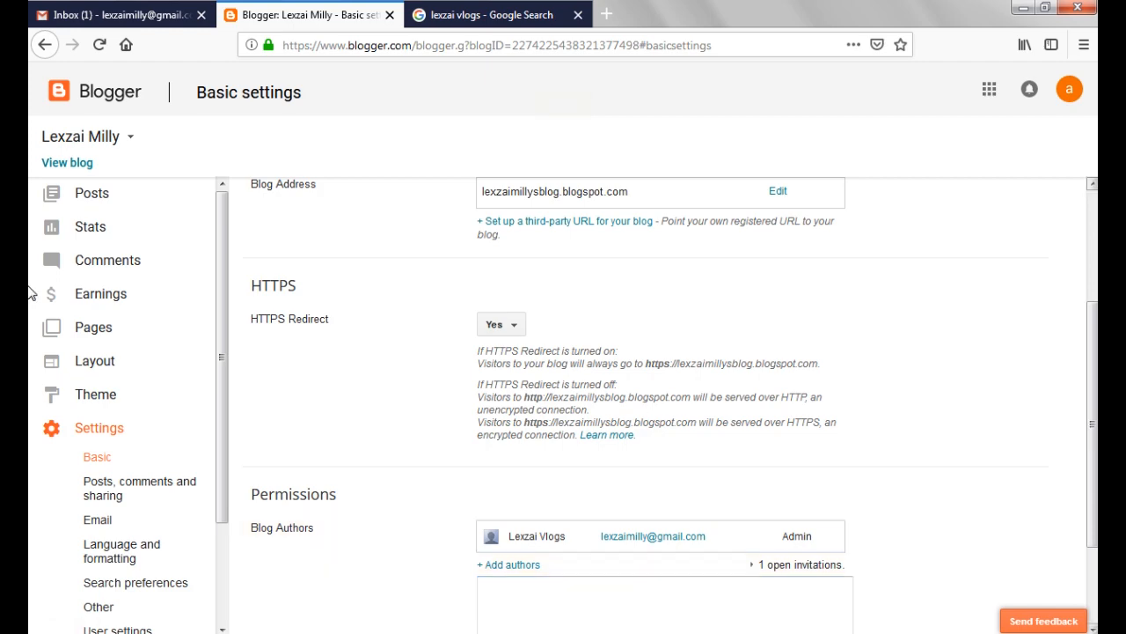
pyautogui.scroll(4, 961, 439)
pyautogui.scroll(-3, 1088, 520)
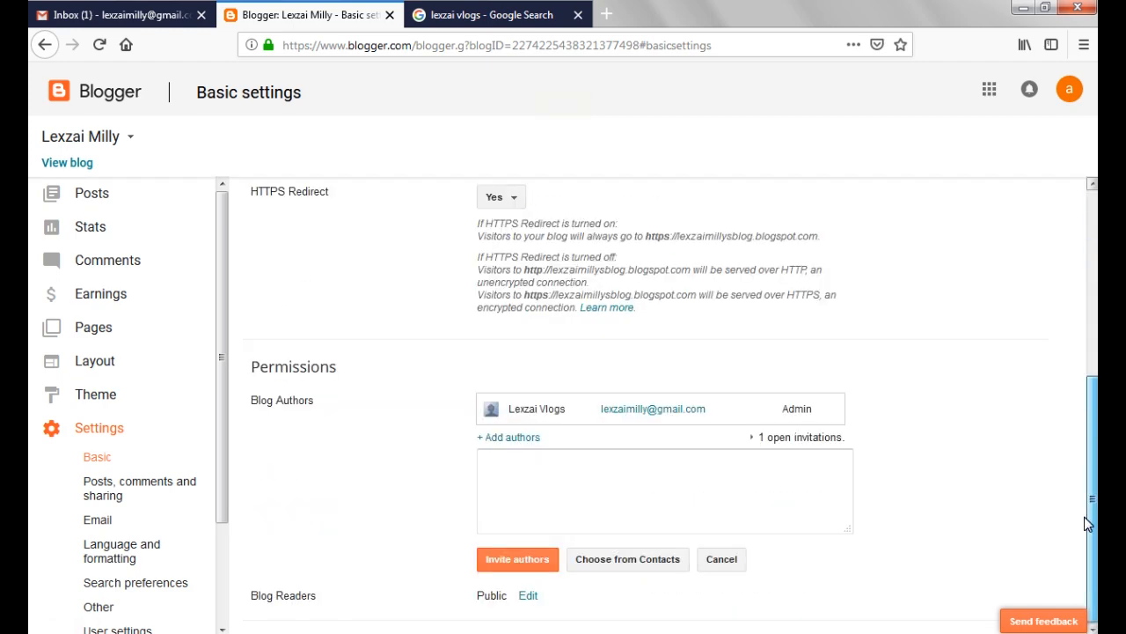
pyautogui.click(796, 440)
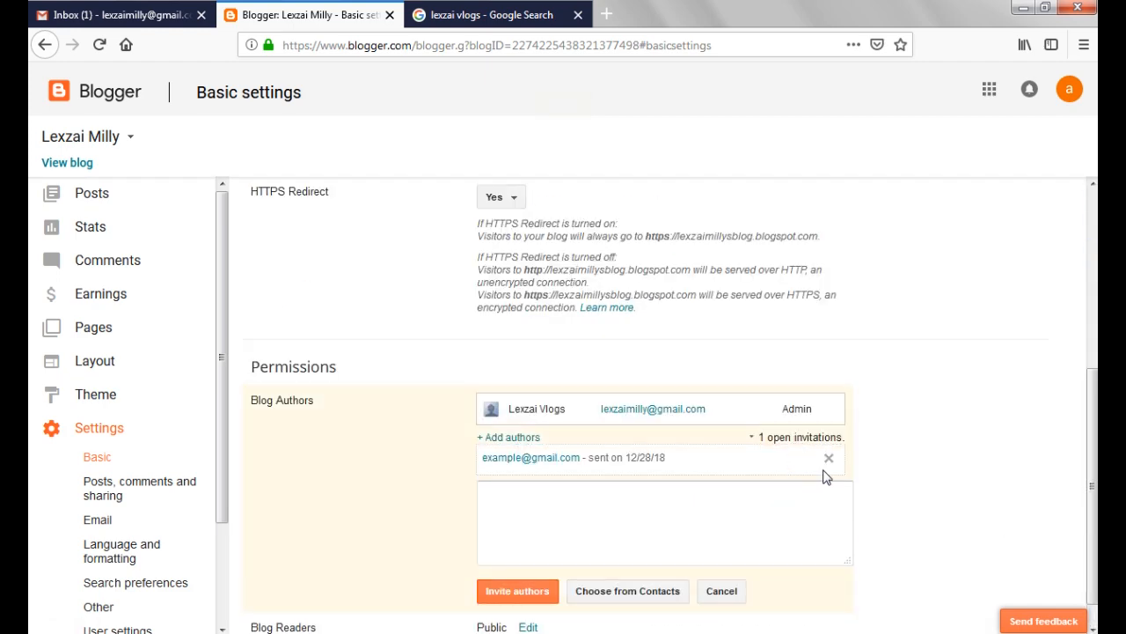
pyautogui.click(828, 457)
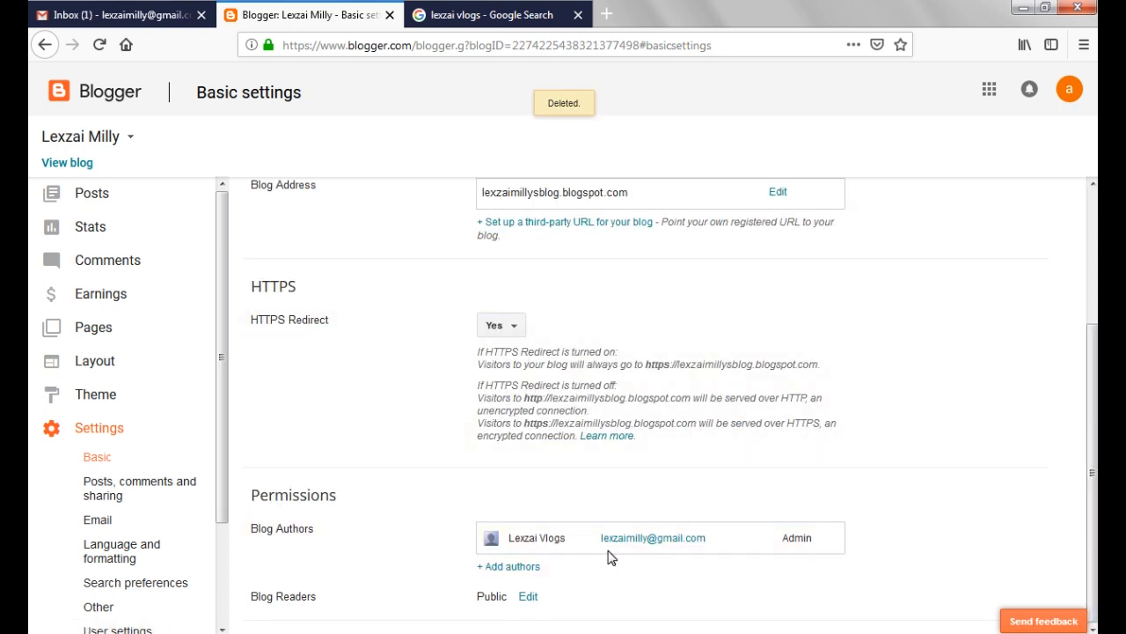
# Review the Blog Readers access options, cancel without changing them, and view the blog's email settings
pyautogui.click(528, 596)
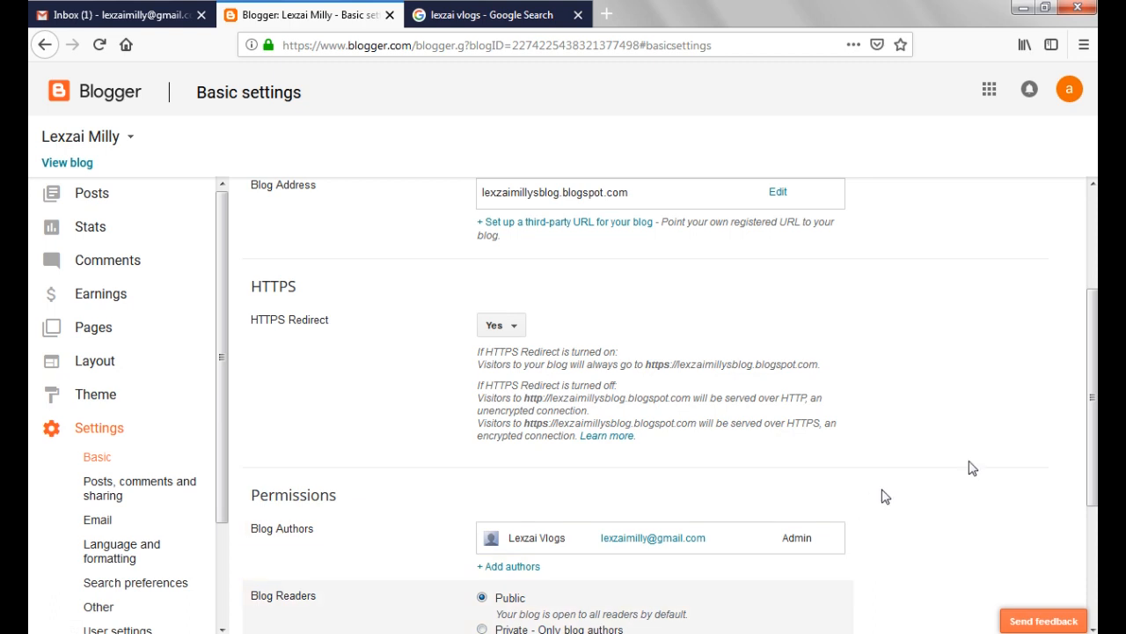
pyautogui.moveTo(1093, 464); pyautogui.dragTo(1060, 613)
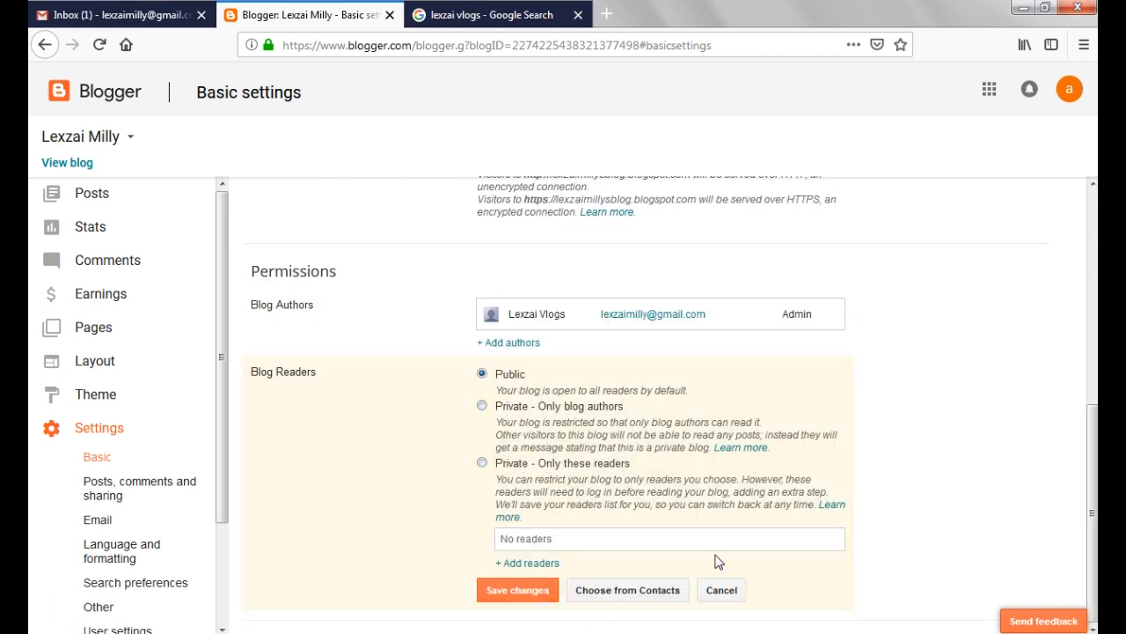
pyautogui.click(721, 590)
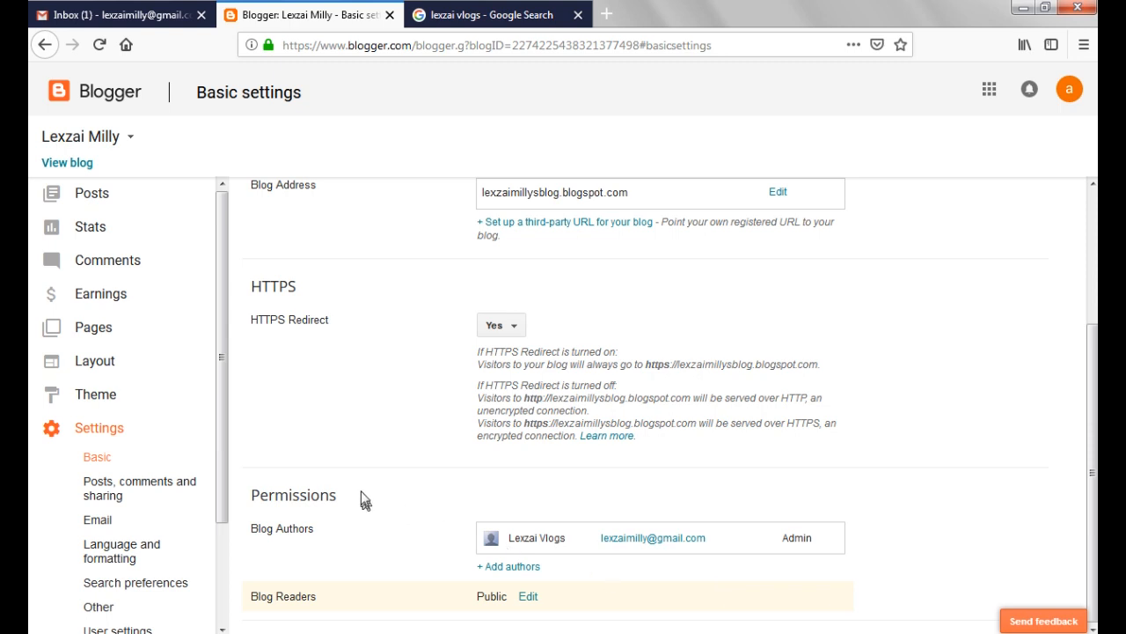
pyautogui.click(98, 520)
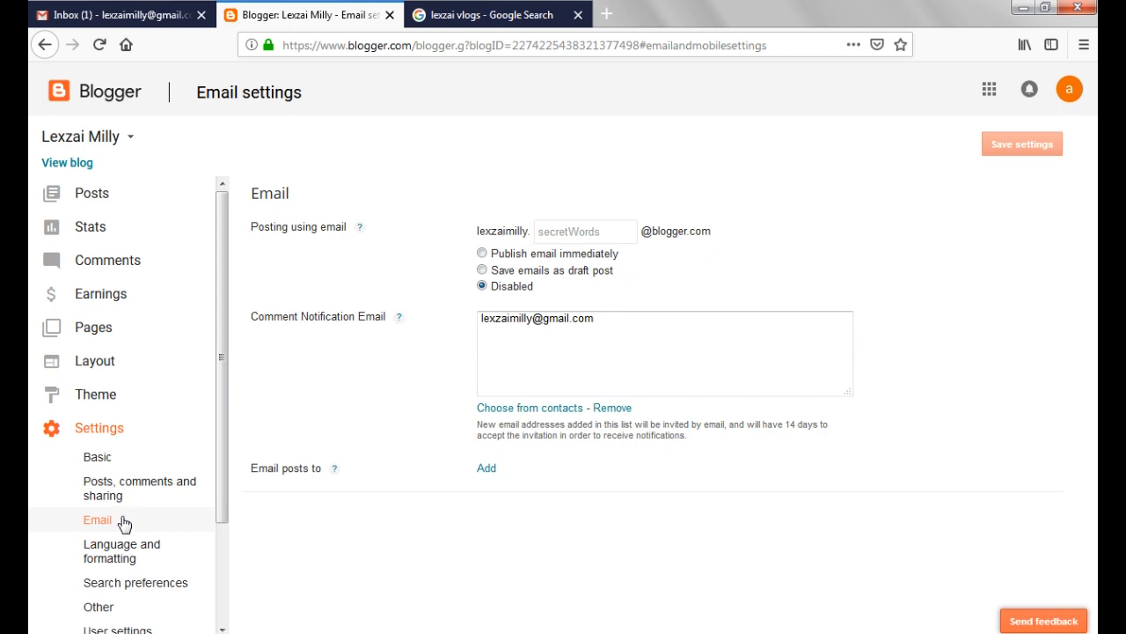
# Enable transliteration in the language and formatting settings and browse its available languages
pyautogui.click(96, 560)
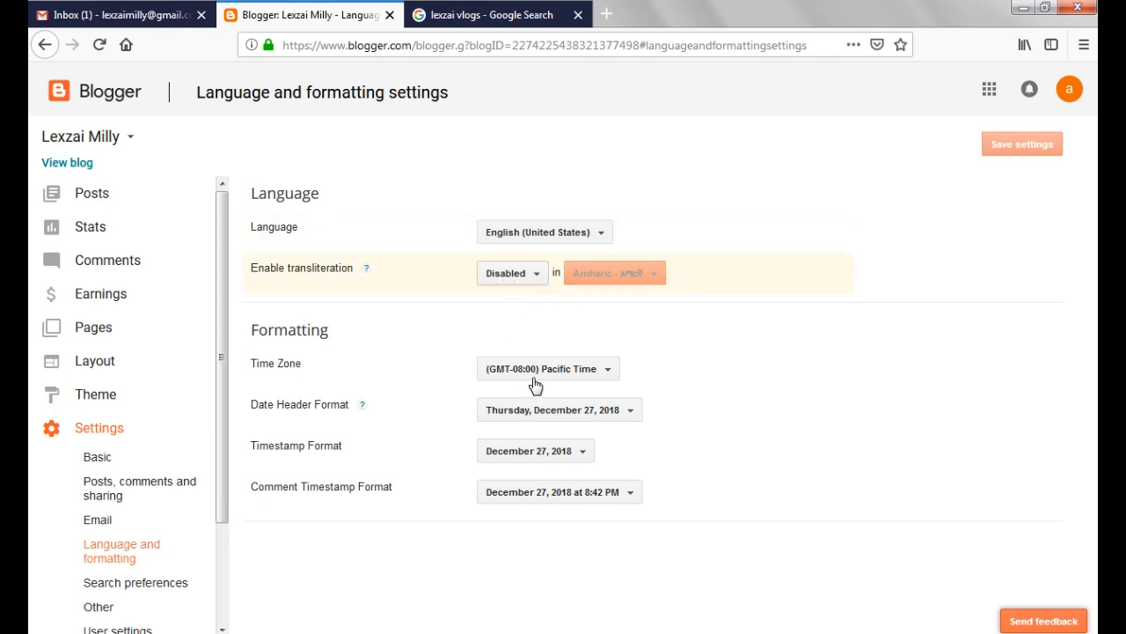
pyautogui.click(514, 275)
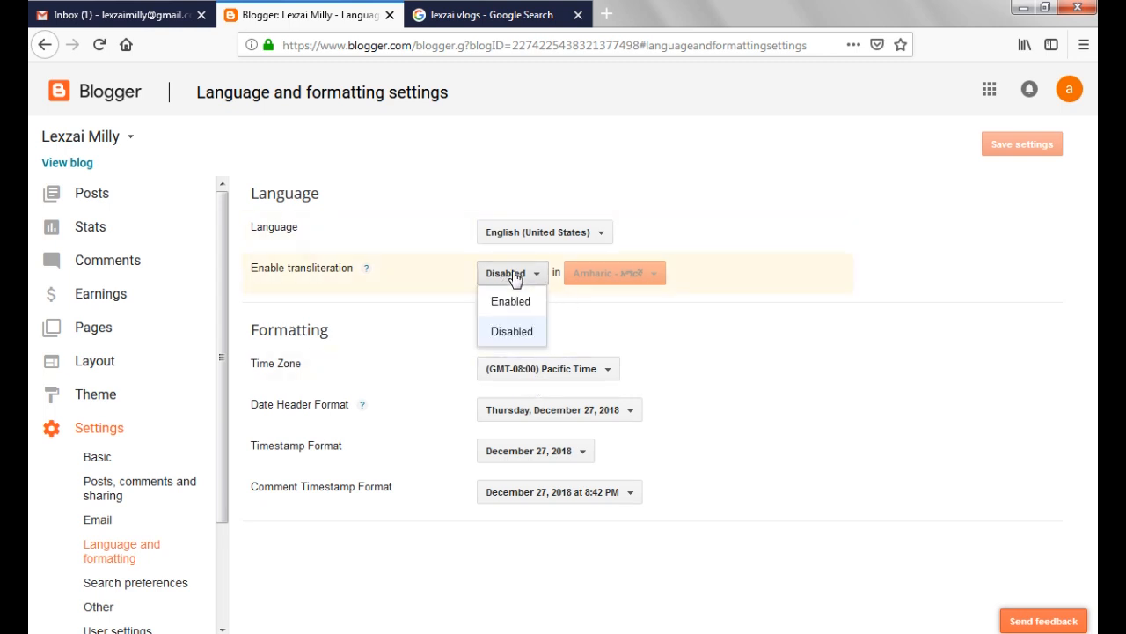
pyautogui.click(504, 308)
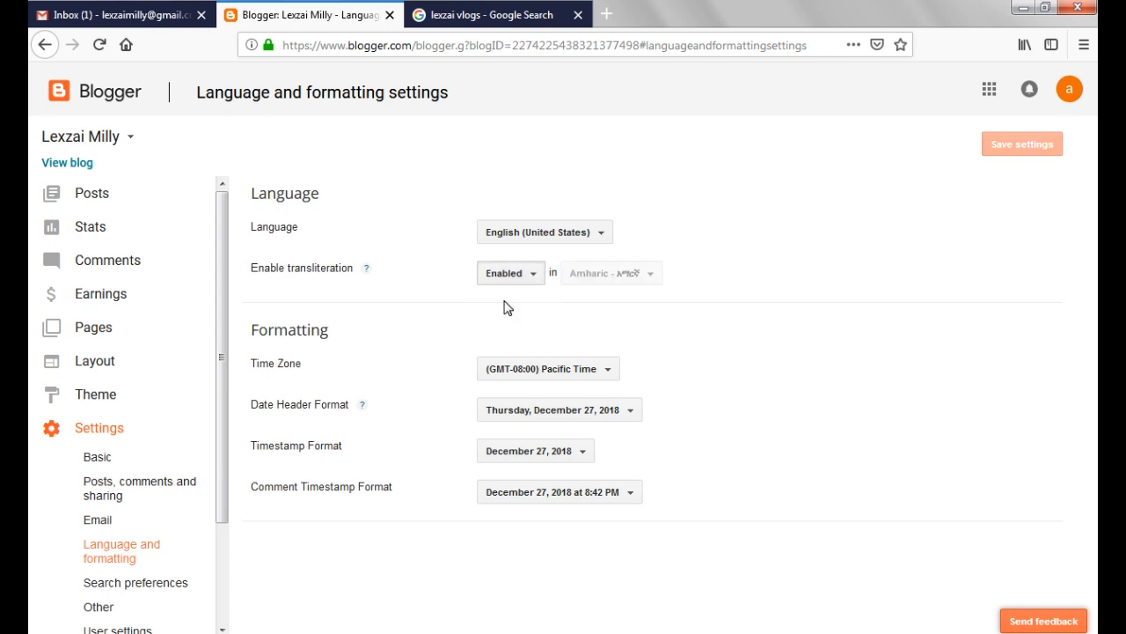
pyautogui.click(622, 276)
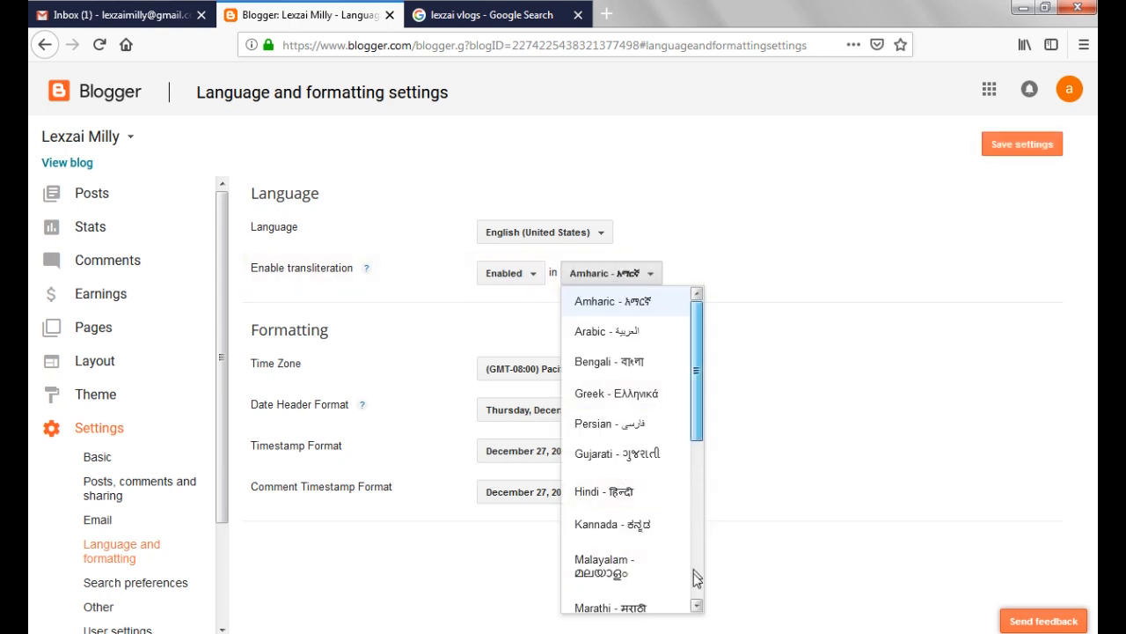
pyautogui.moveTo(701, 407); pyautogui.dragTo(674, 348)
# Set transliteration back to Disabled and save the language and formatting settings
pyautogui.click(522, 278)
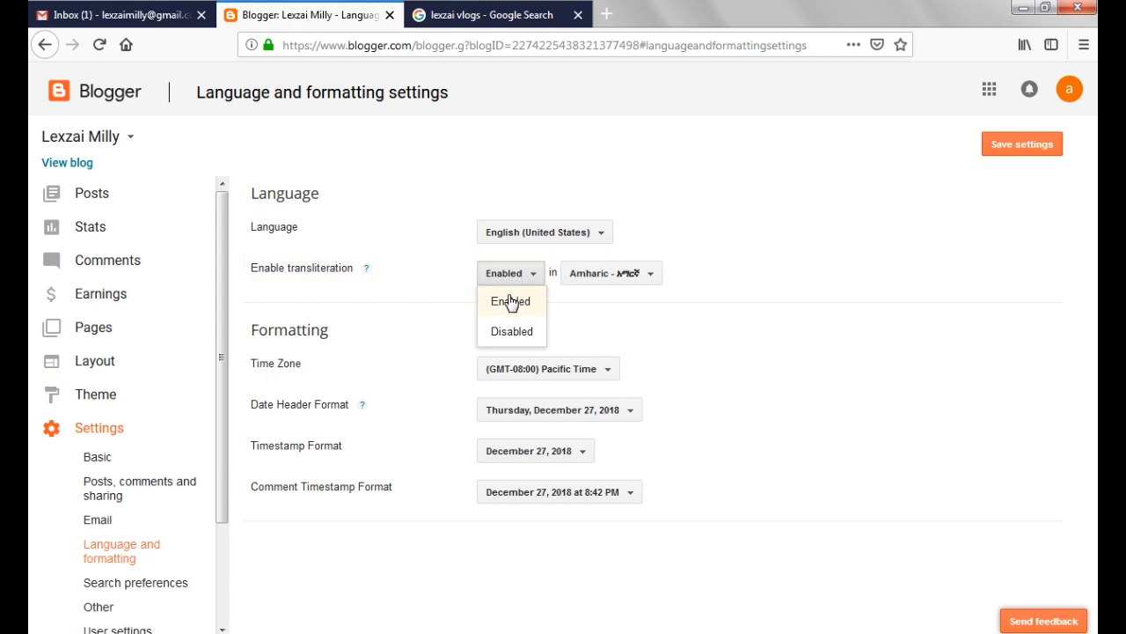
pyautogui.click(506, 332)
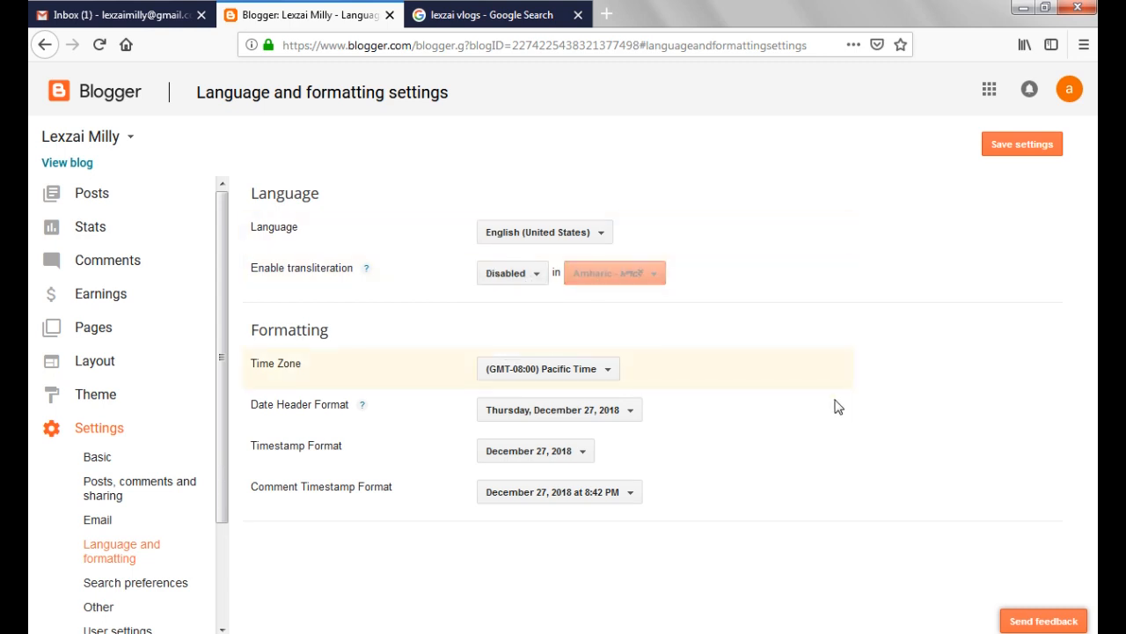
pyautogui.click(1029, 146)
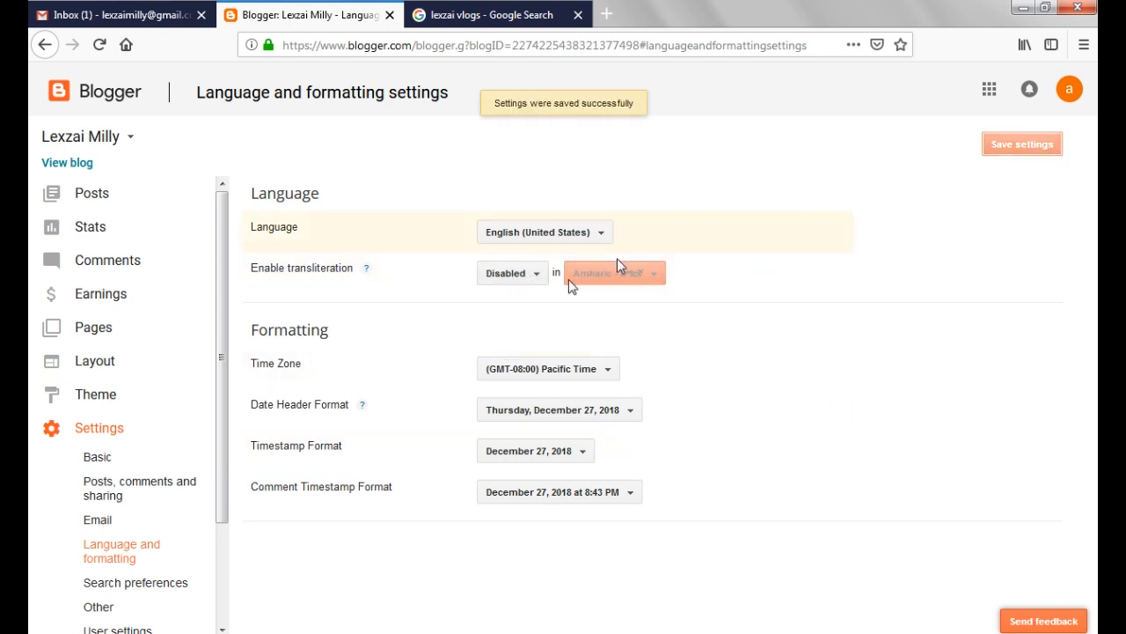
# In the search preferences, enable the search description and save it as "Welcome to Lexzai Milly's Blog. Your number one HOW TO blog."
pyautogui.moveTo(220, 428); pyautogui.dragTo(220, 530)
pyautogui.click(123, 469)
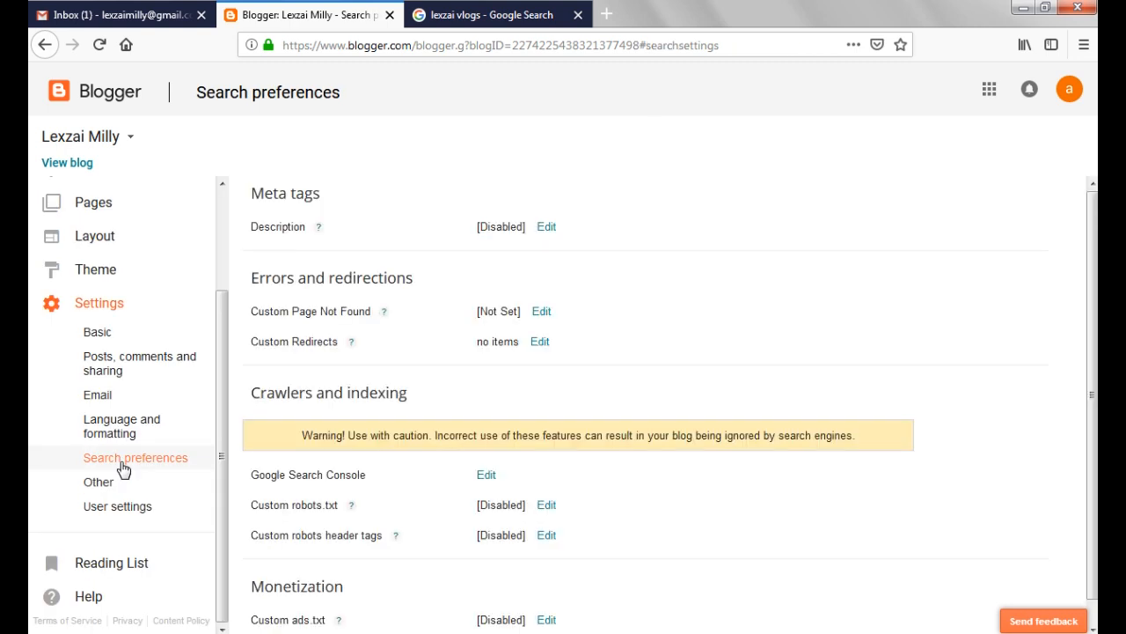
pyautogui.click(549, 227)
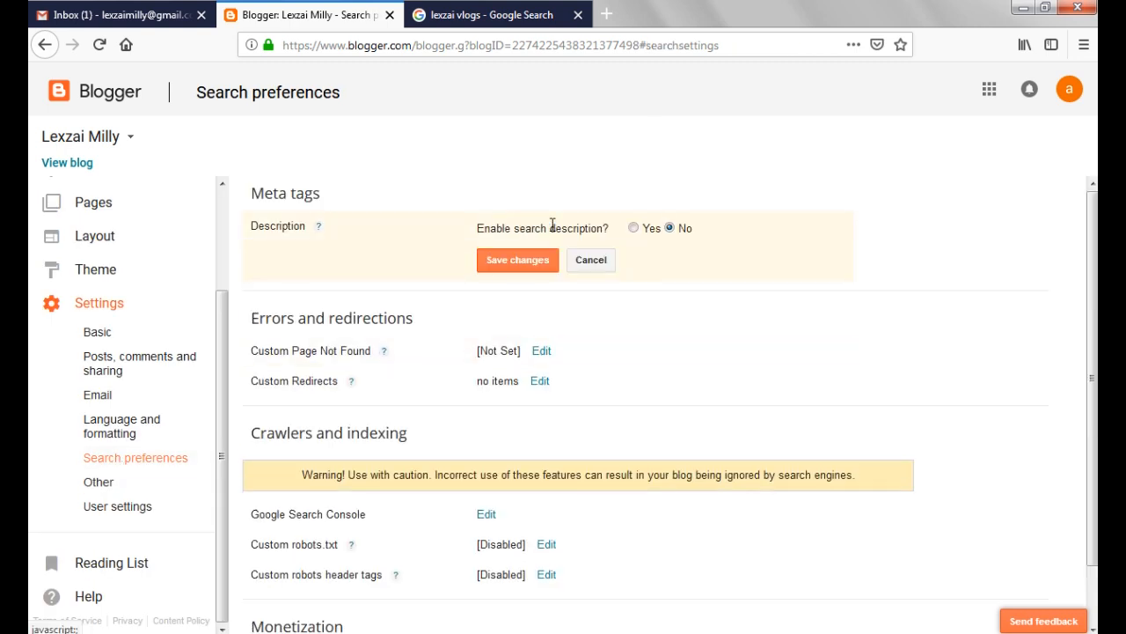
pyautogui.click(634, 229)
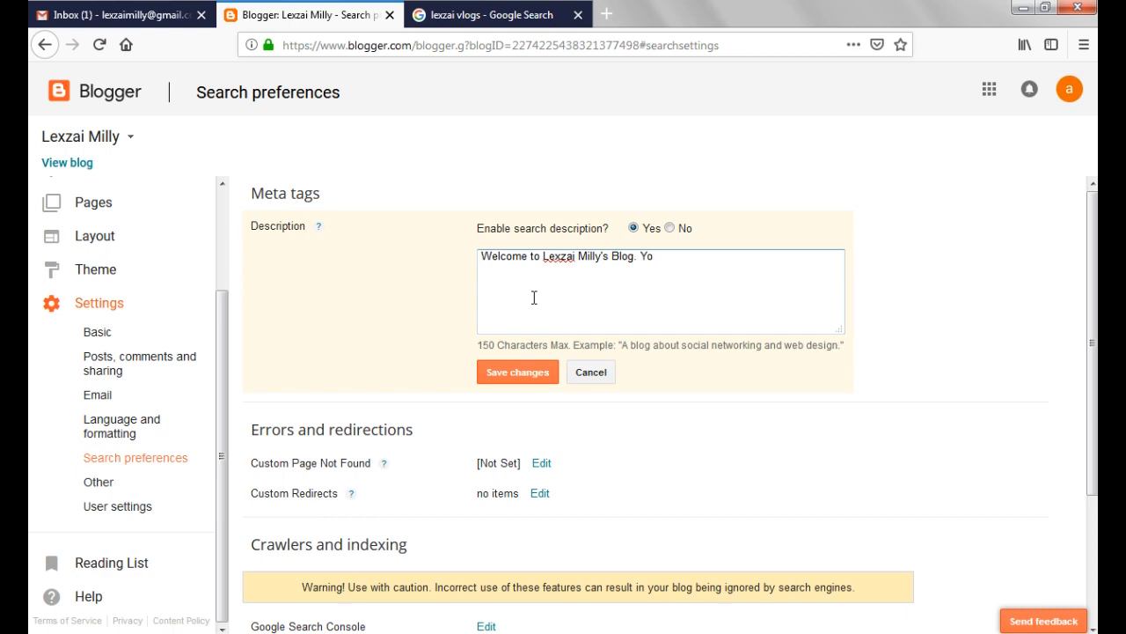
pyautogui.write('ber one b')
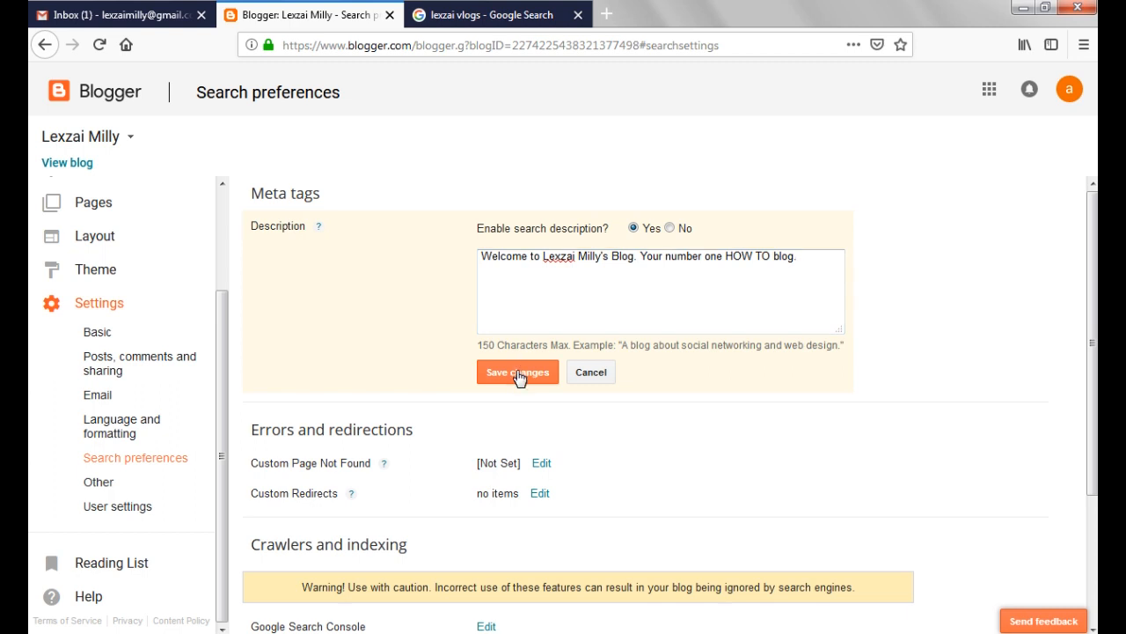
pyautogui.click(518, 373)
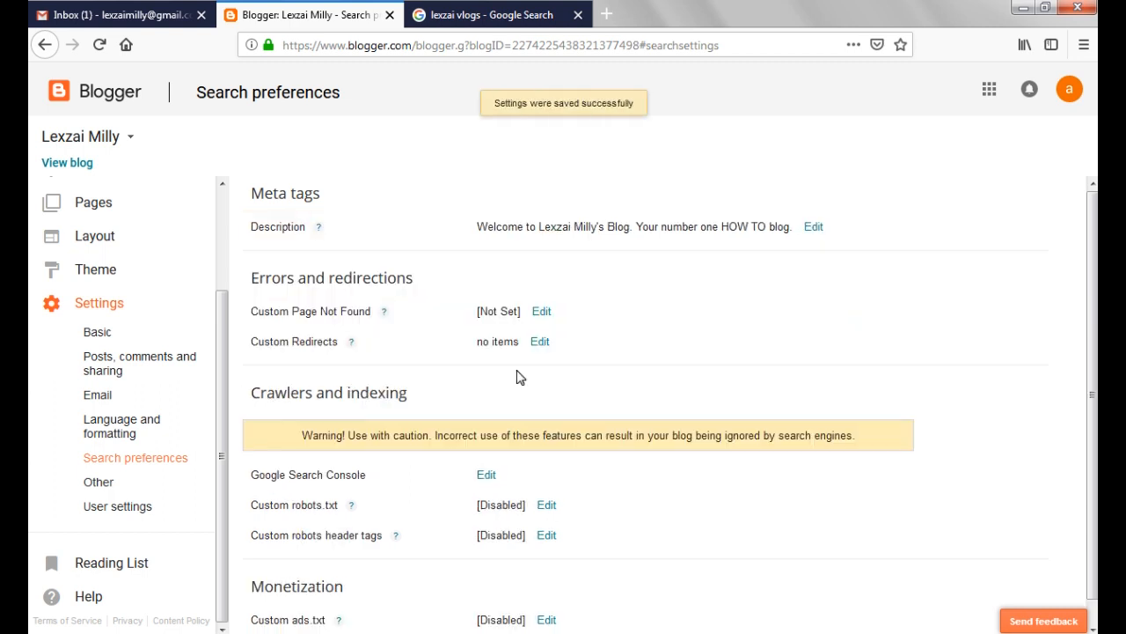
# Open Google Search Console from the crawlers and indexing settings, and close its sign-in page without continuing
pyautogui.scroll(-1, 30, 340)
pyautogui.click(485, 452)
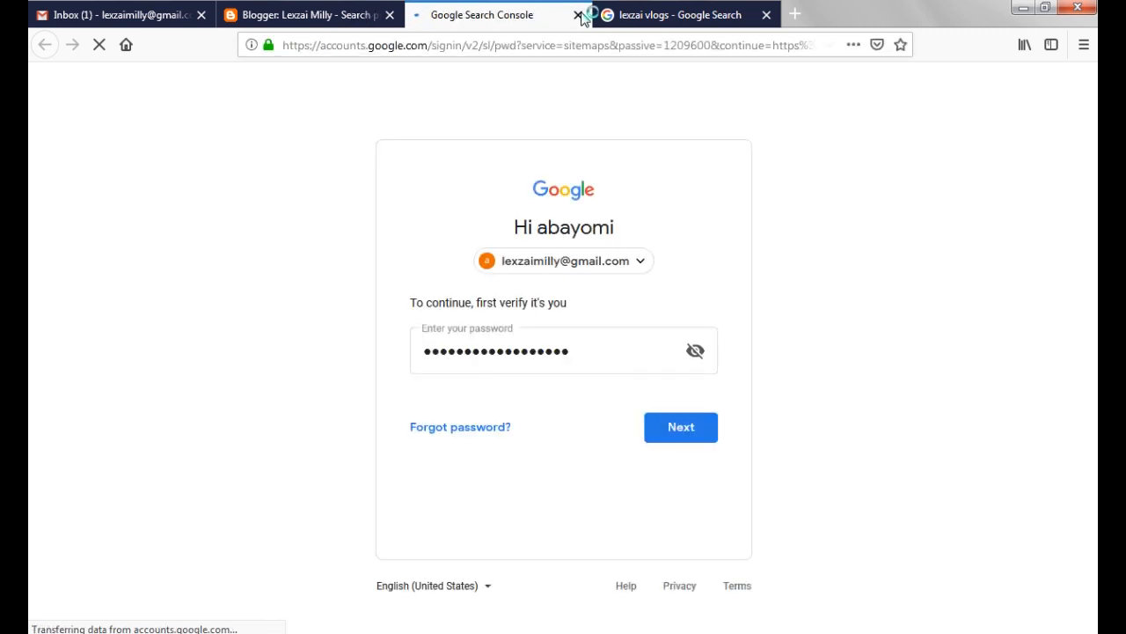
pyautogui.hotkey('ctrl', 'w')
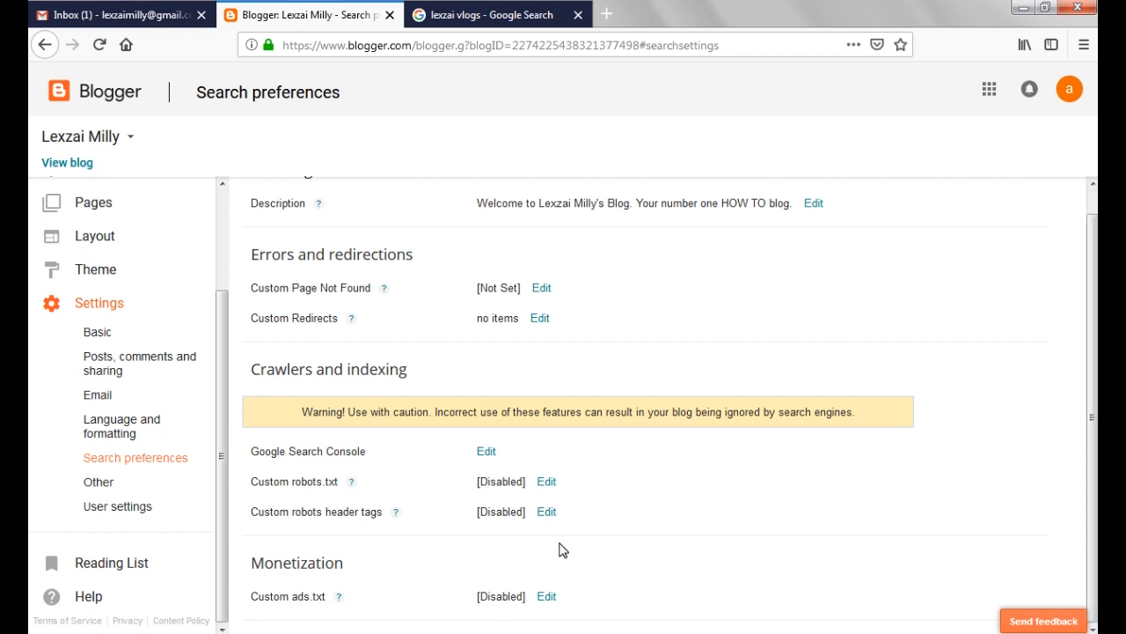
# Glance at the Other settings page and return to review the search preferences
pyautogui.click(122, 484)
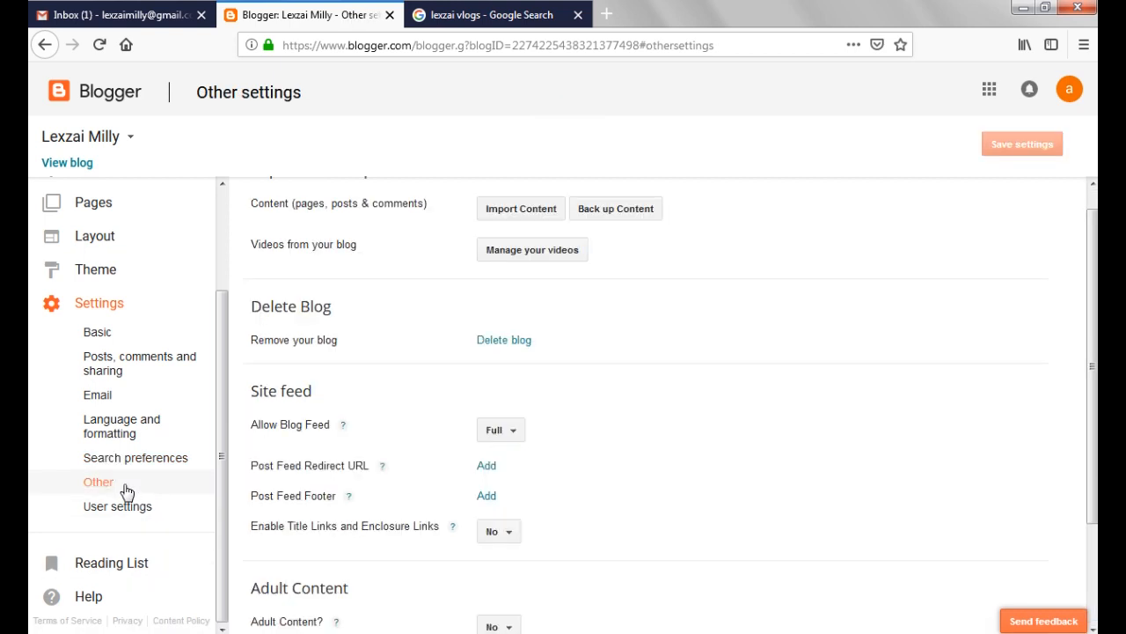
pyautogui.click(113, 464)
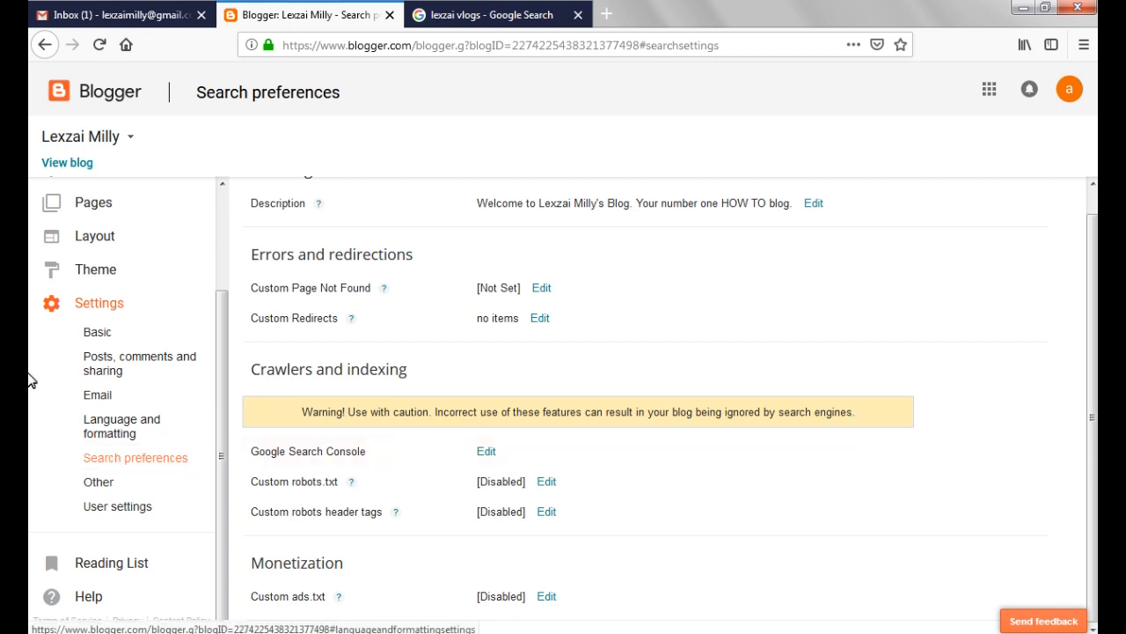
pyautogui.scroll(1, 1095, 221)
pyautogui.scroll(-1, 625, 450)
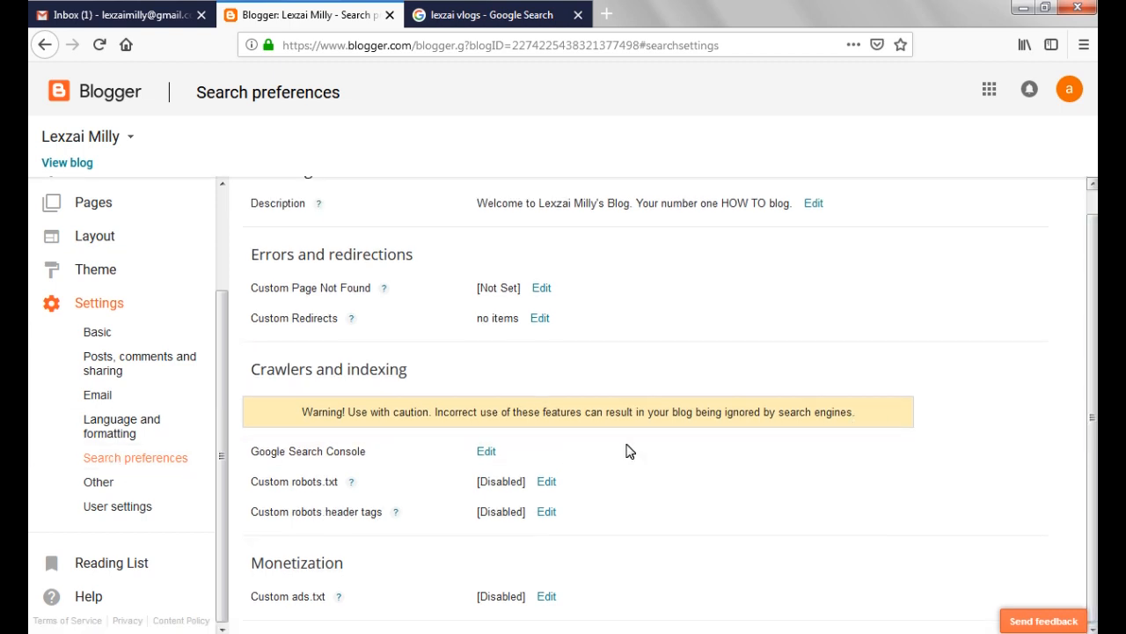
# In the Other settings, set Enable Title Links and Enclosure Links to Yes and save the settings
pyautogui.click(114, 483)
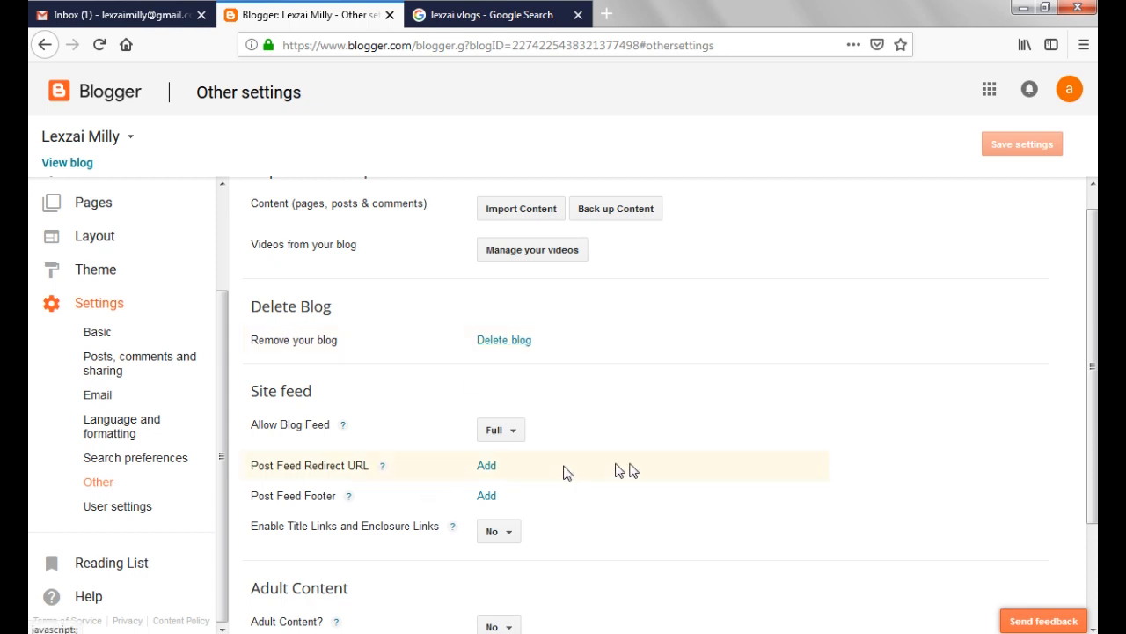
pyautogui.scroll(-3, 30, 402)
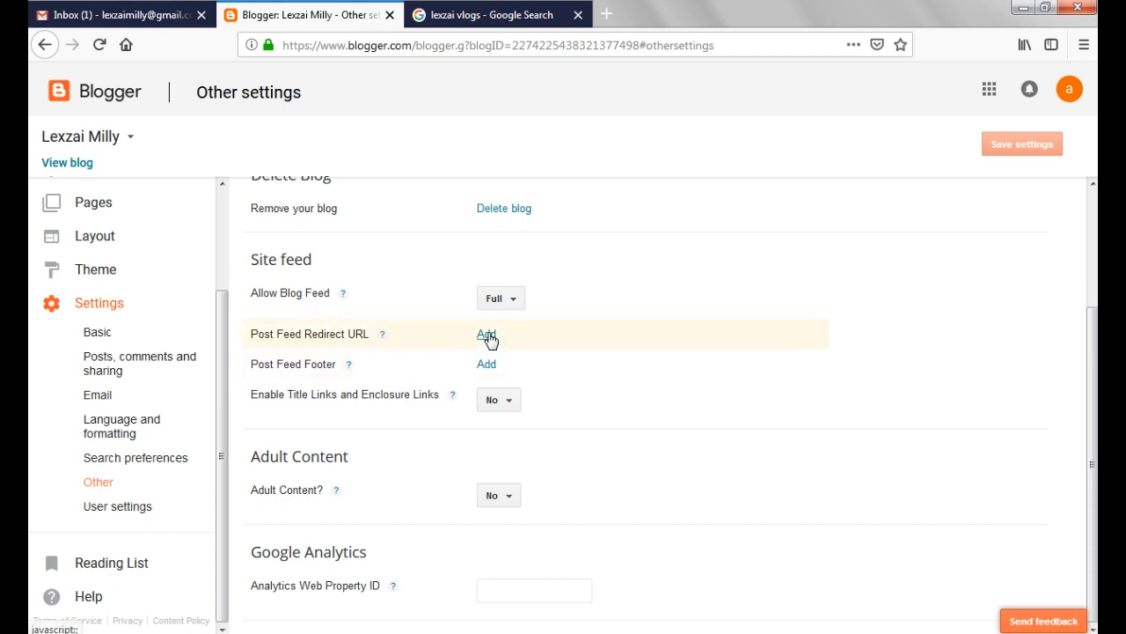
pyautogui.click(492, 406)
pyautogui.click(495, 430)
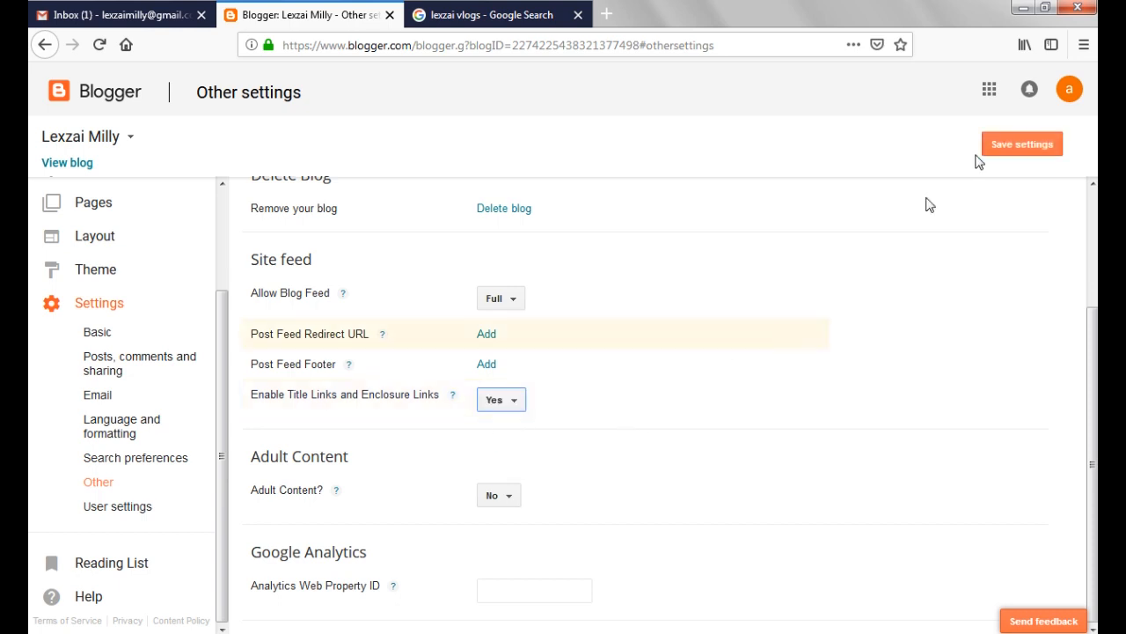
pyautogui.click(1021, 144)
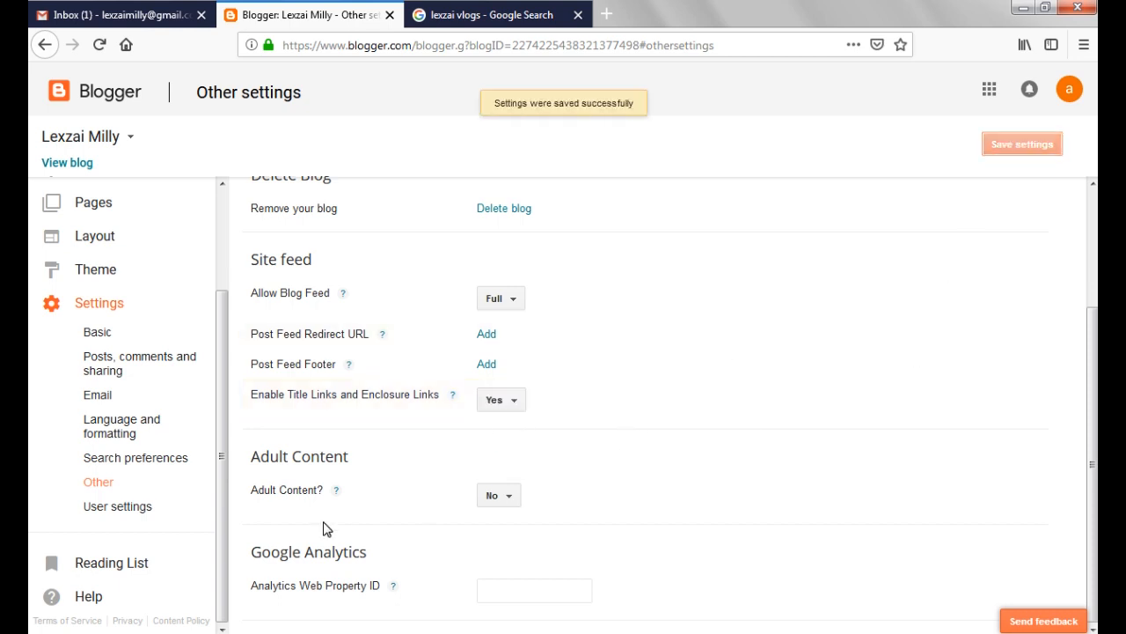
# View the user settings, and create a new post from the blog's posts list
pyautogui.click(110, 514)
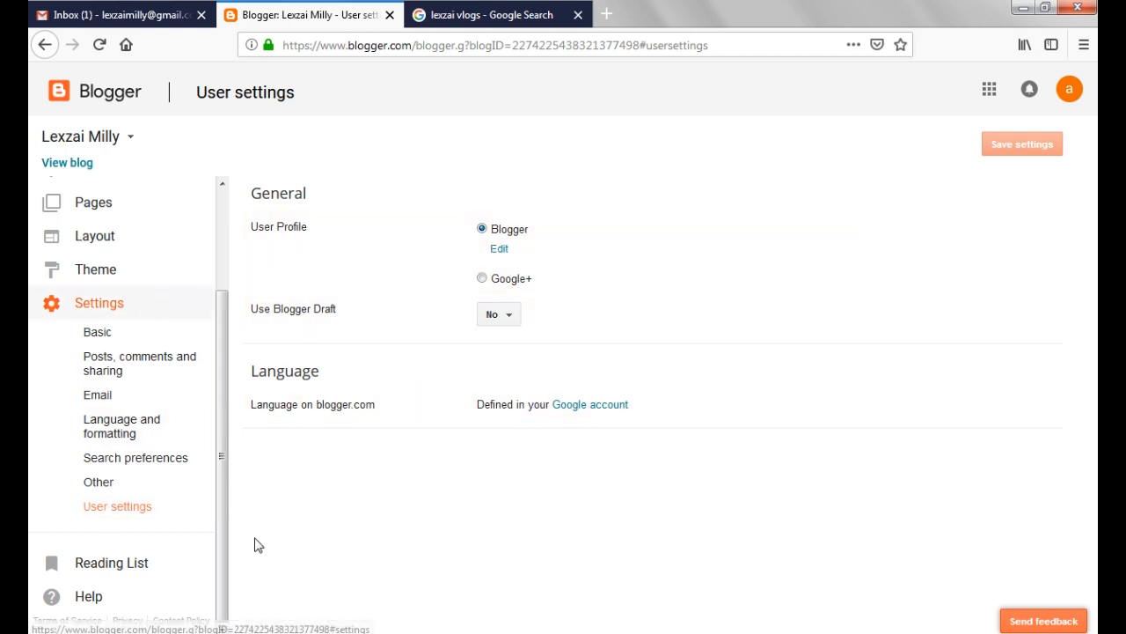
pyautogui.moveTo(217, 495); pyautogui.dragTo(208, 337)
pyautogui.click(91, 194)
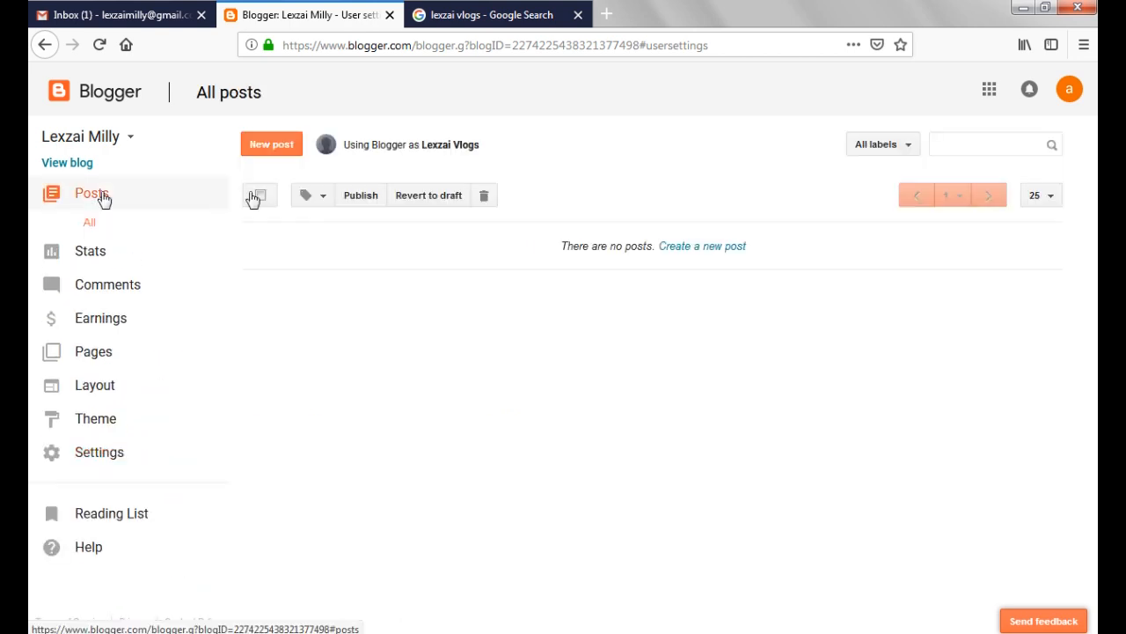
pyautogui.click(720, 246)
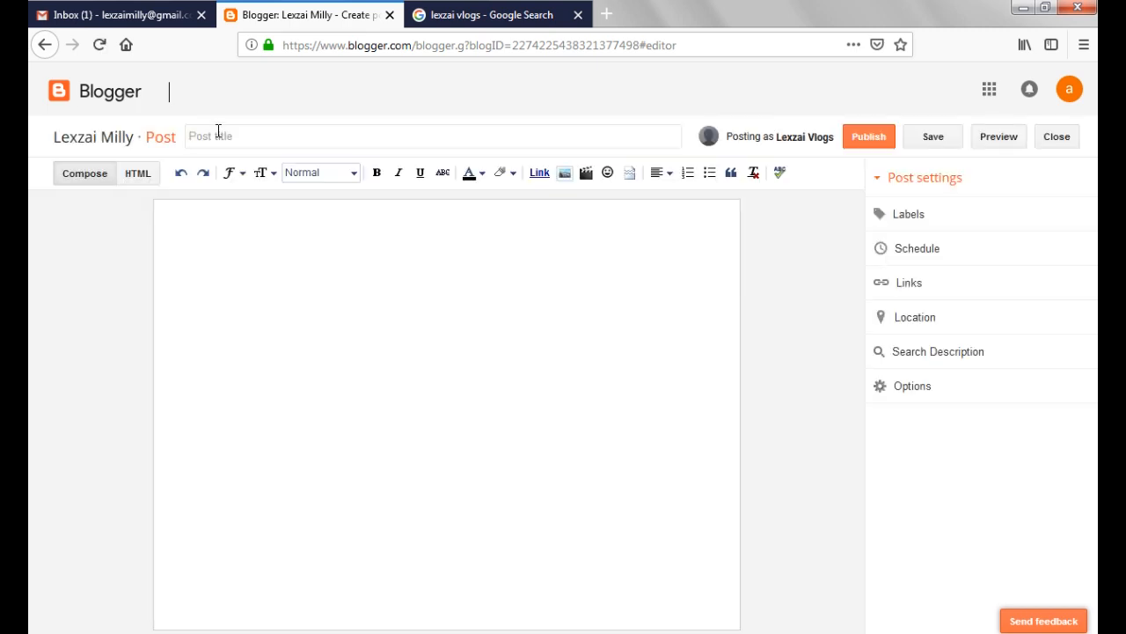
# Title the new post "How to create a blog using Blogger"
pyautogui.click(221, 134)
pyautogui.write('Hey')
pyautogui.press('BackSpace')
pyautogui.press('BackSpace')
pyautogui.press('BackSpace')
pyautogui.write('How ')
pyautogui.write('to create a blog post')
pyautogui.write(' on bl')
pyautogui.hotkey('ctrl', 'shift', 'Left')
pyautogui.hotkey('ctrl', 'shift', 'Left')
pyautogui.hotkey('ctrl', 'shift', 'Left')
pyautogui.hotkey('ctrl', 'shift', 'Left')
pyautogui.write('a bllog using Blogger')
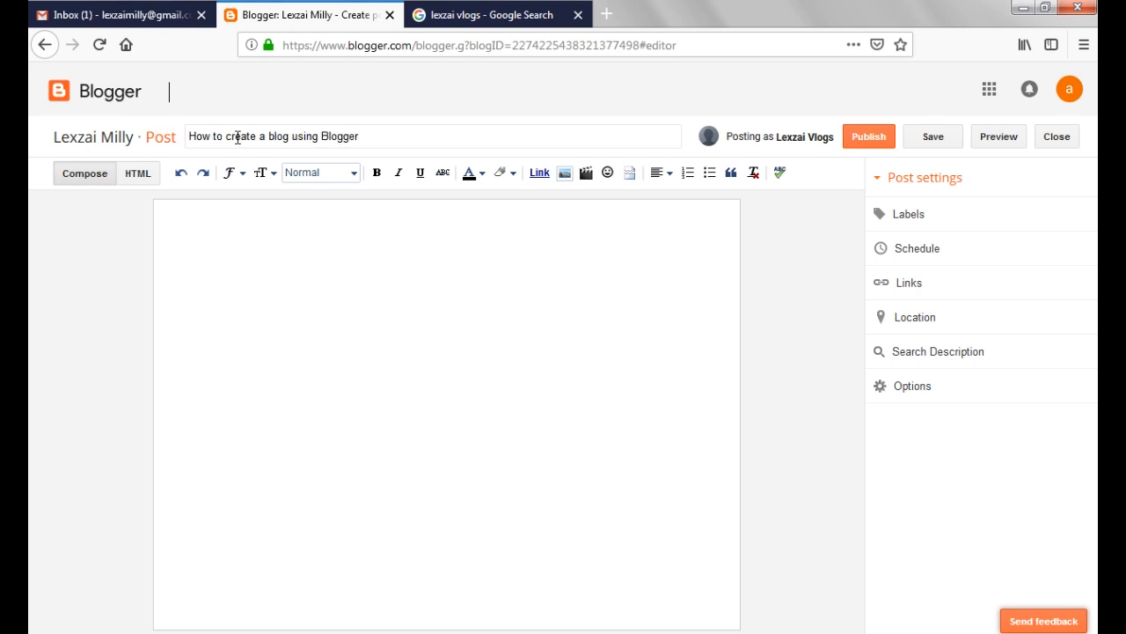
# Capitalize "Create" and "Blog" in the post title
pyautogui.doubleClick(245, 138)
pyautogui.write('Create')
pyautogui.doubleClick(280, 138)
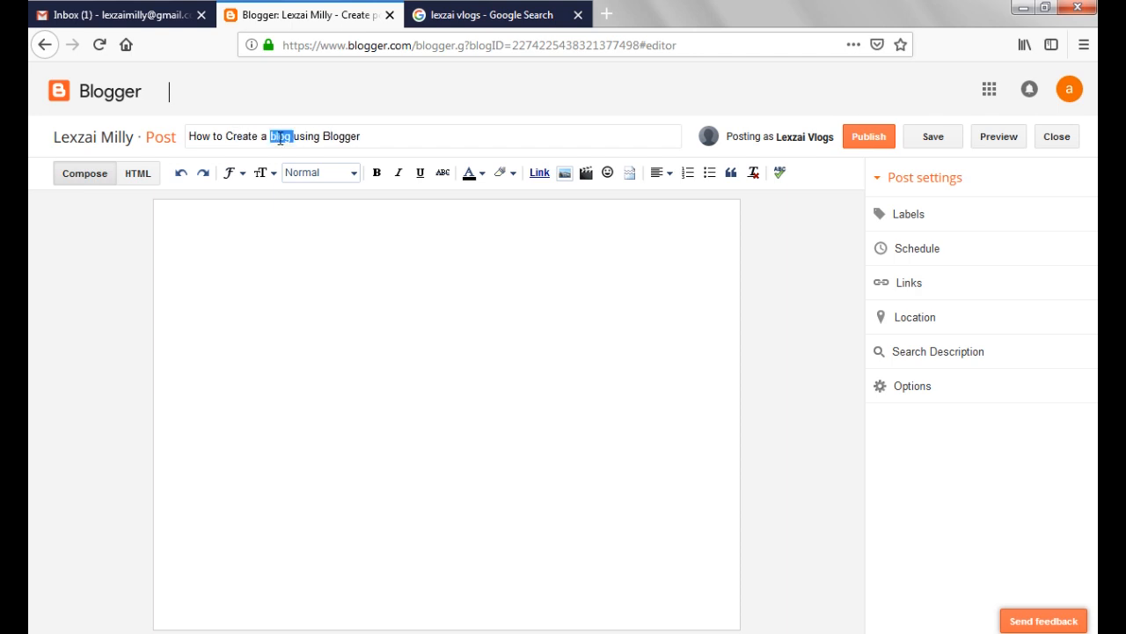
pyautogui.write('Blog')
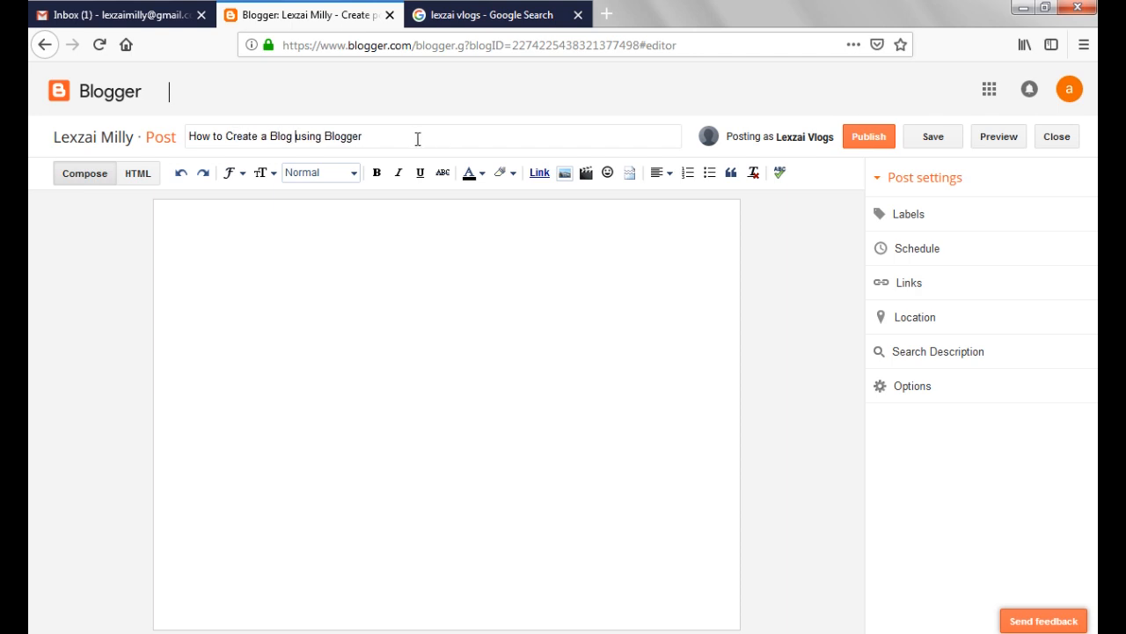
# Begin the post body with "Hey guys! welcome to another edition of Lexzai Vlogs, today I'll be teaching you how to create a blog"
pyautogui.click(399, 296)
pyautogui.press('BackSpace')
pyautogui.write('Hey guys! welcome to another edition o')
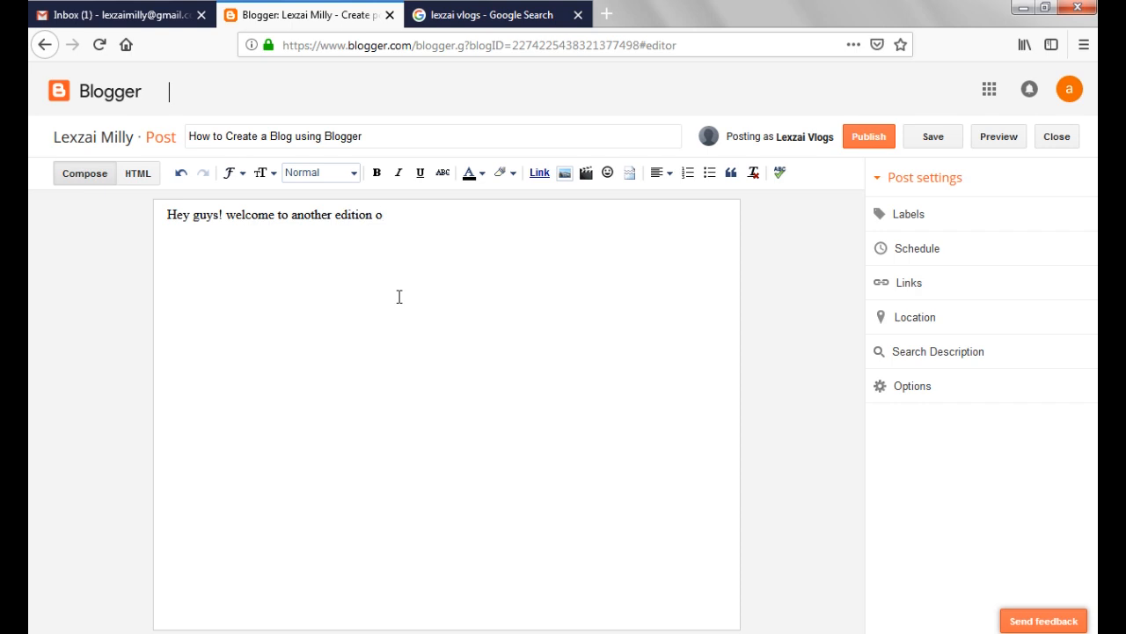
pyautogui.write("g Lexzai Vlogs, today I'll be treach")
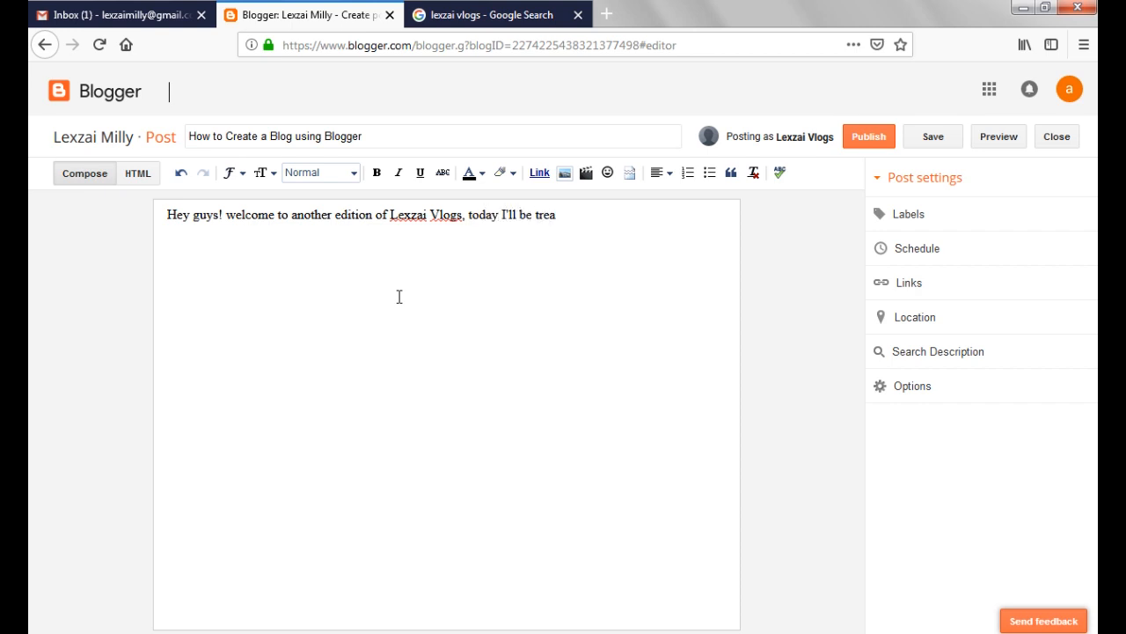
pyautogui.press('BackSpace')
pyautogui.press('BackSpace')
pyautogui.press('BackSpace')
pyautogui.press('BackSpace')
pyautogui.press('BackSpace')
pyautogui.write('eaching you how to create a blog post')
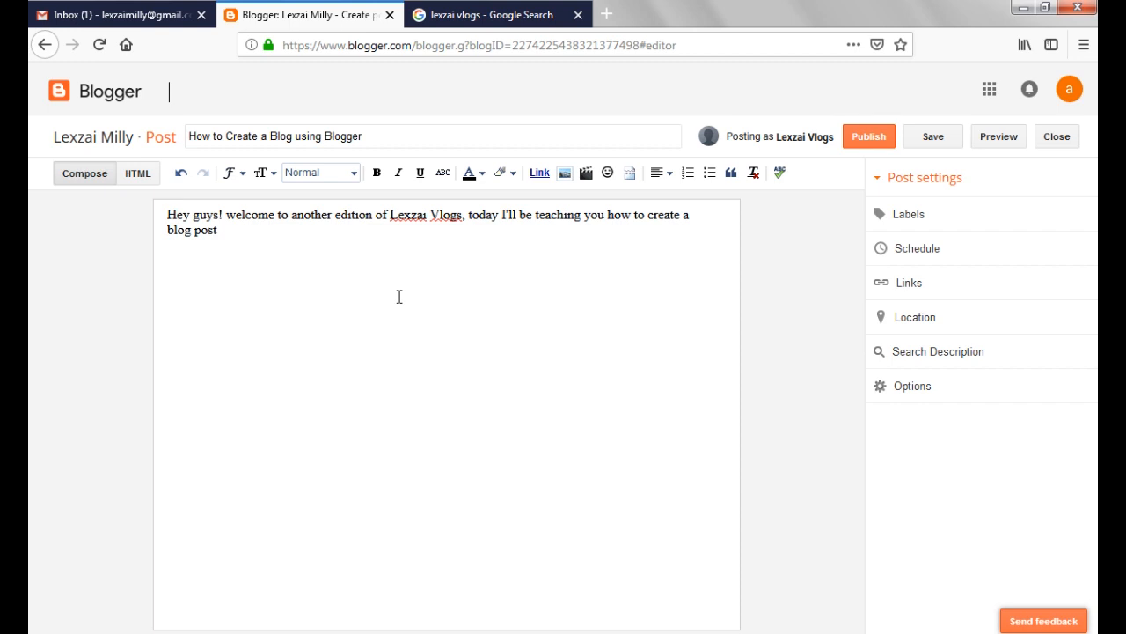
# Continue the post's sentence after "blog" with "using Blogger (One of Google Most Used Apps)"
pyautogui.hotkey('ctrl', 'shift', 'Left')
pyautogui.write('using G')
pyautogui.press('BackSpace')
pyautogui.write('Blogger (One of Google Most Used Apps')
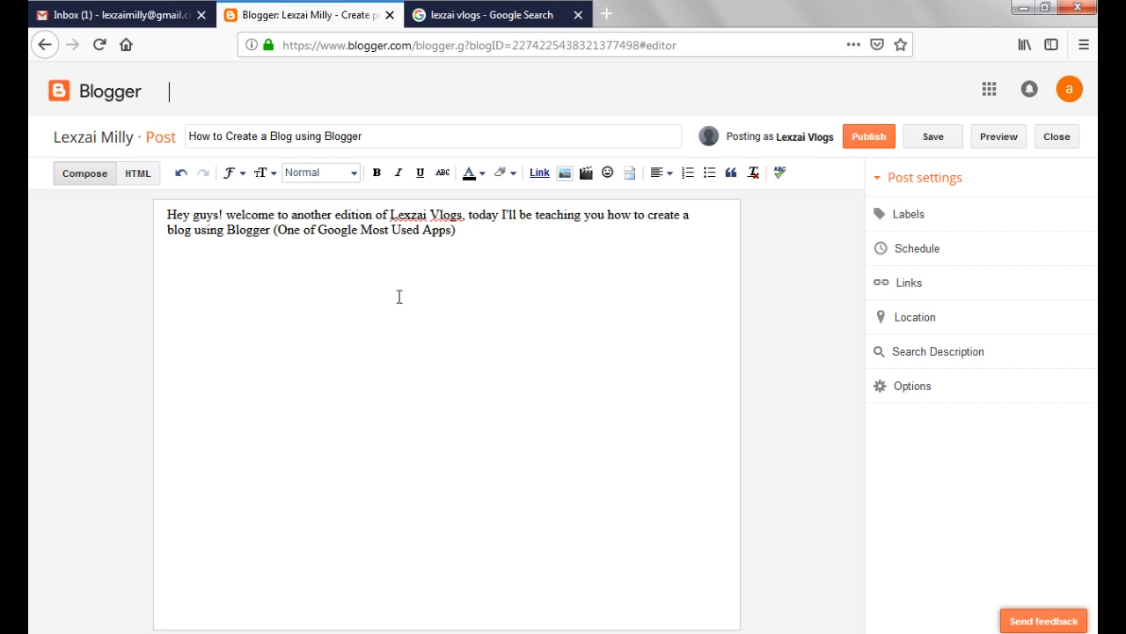
pyautogui.write(". Don't forget to subs")
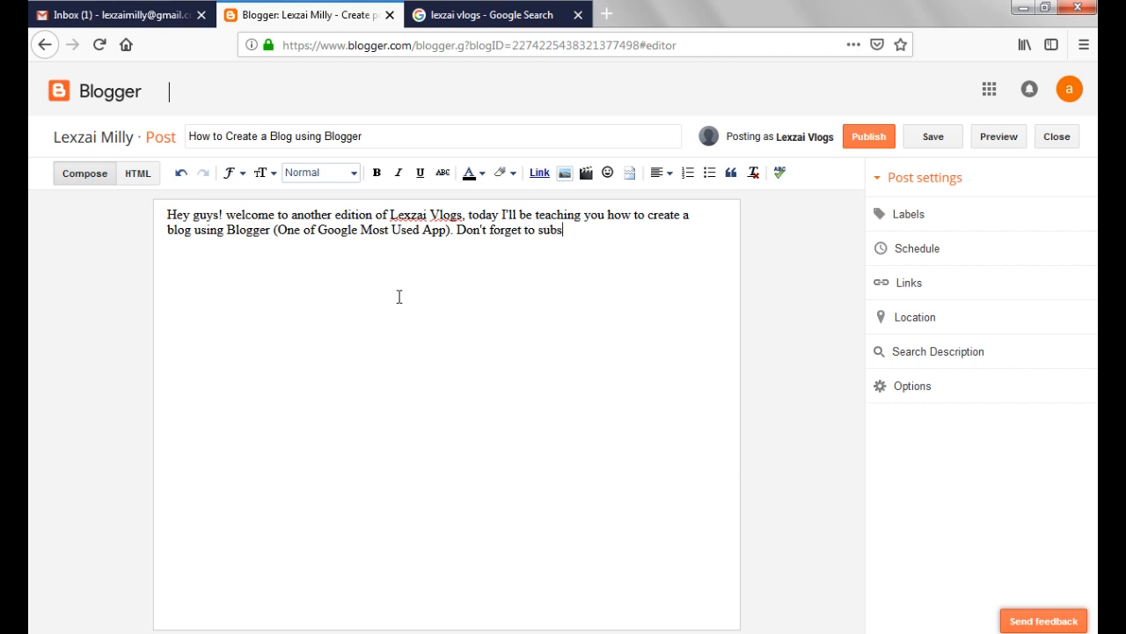
pyautogui.write('cribe to this channel for mo')
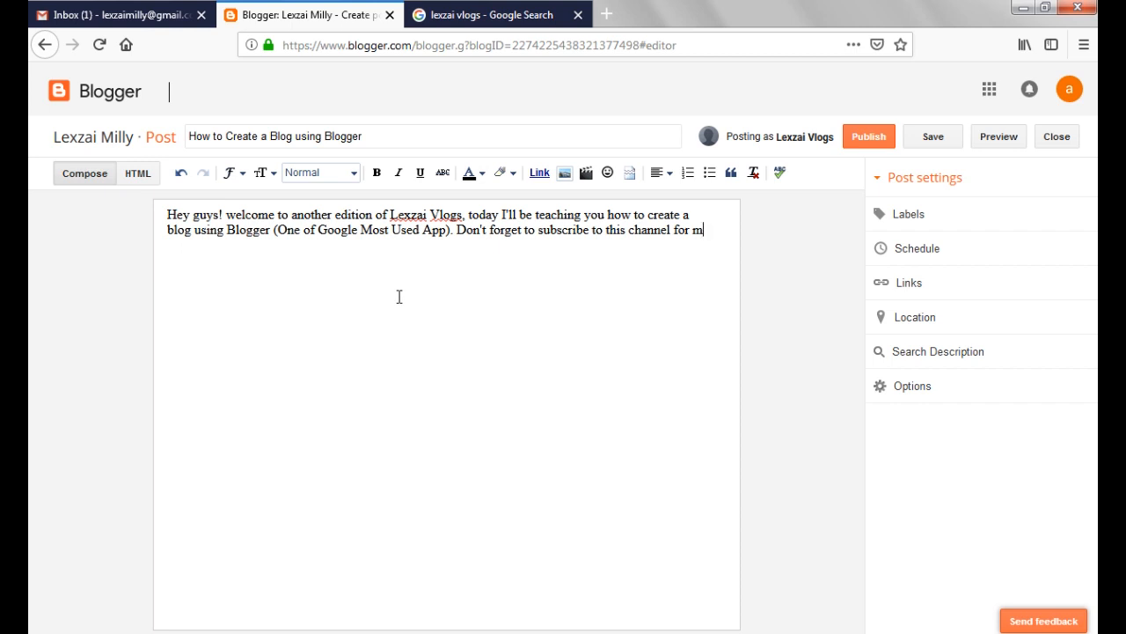
# Change "Apps" to "App" and end the post body with "Don't forget to subscribe to my youtube channel for more videos. Thanks"
pyautogui.press('BackSpace')
pyautogui.press('BackSpace')
pyautogui.press('BackSpace')
pyautogui.press('BackSpace')
pyautogui.press('BackSpace')
pyautogui.press('BackSpace')
pyautogui.press('BackSpace')
pyautogui.press('BackSpace')
pyautogui.press('BackSpace')
pyautogui.press('BackSpace')
pyautogui.press('BackSpace')
pyautogui.press('BackSpace')
pyautogui.press('BackSpace')
pyautogui.press('BackSpace')
pyautogui.press('BackSpace')
pyautogui.write('my youtube channel for more v')
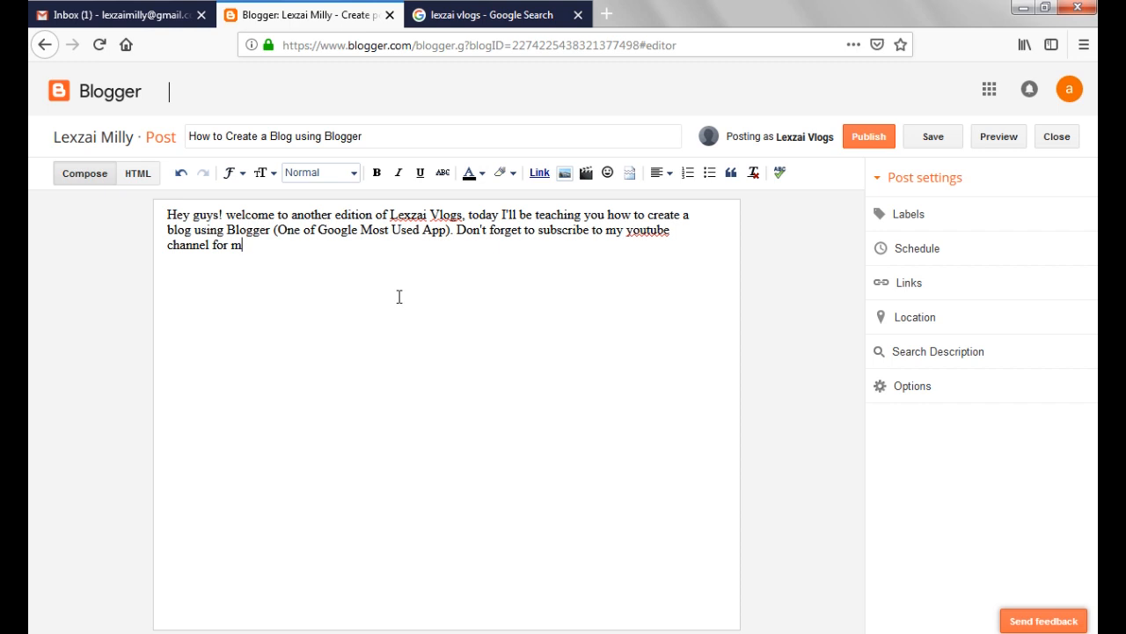
pyautogui.write('ideos. THj')
pyautogui.press('BackSpace')
pyautogui.write('hanks.')
pyautogui.press('Return')
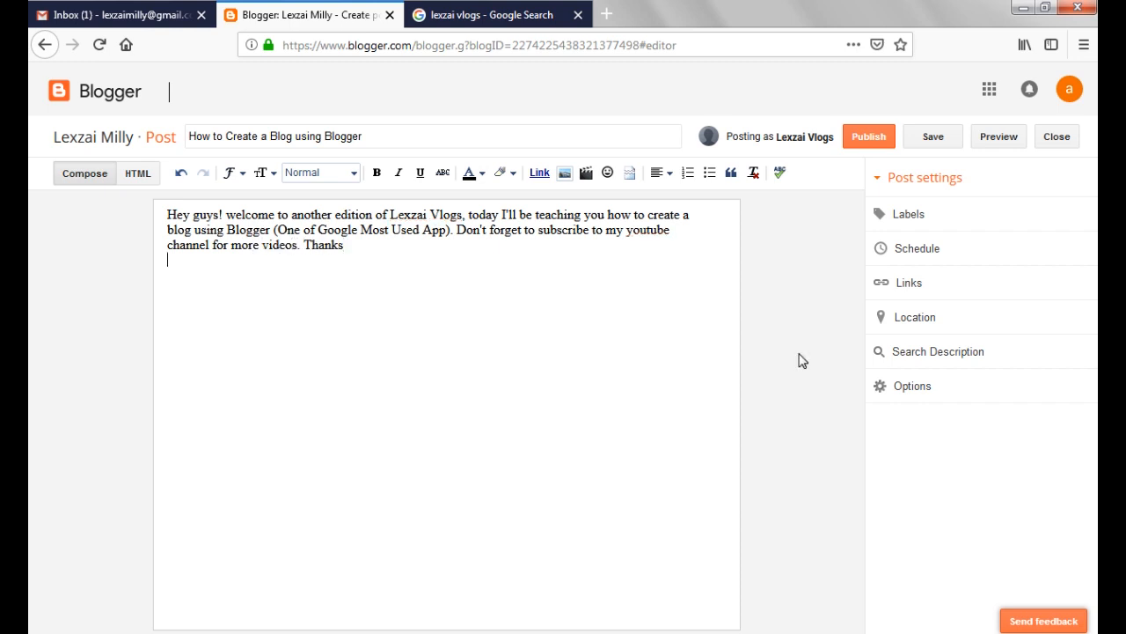
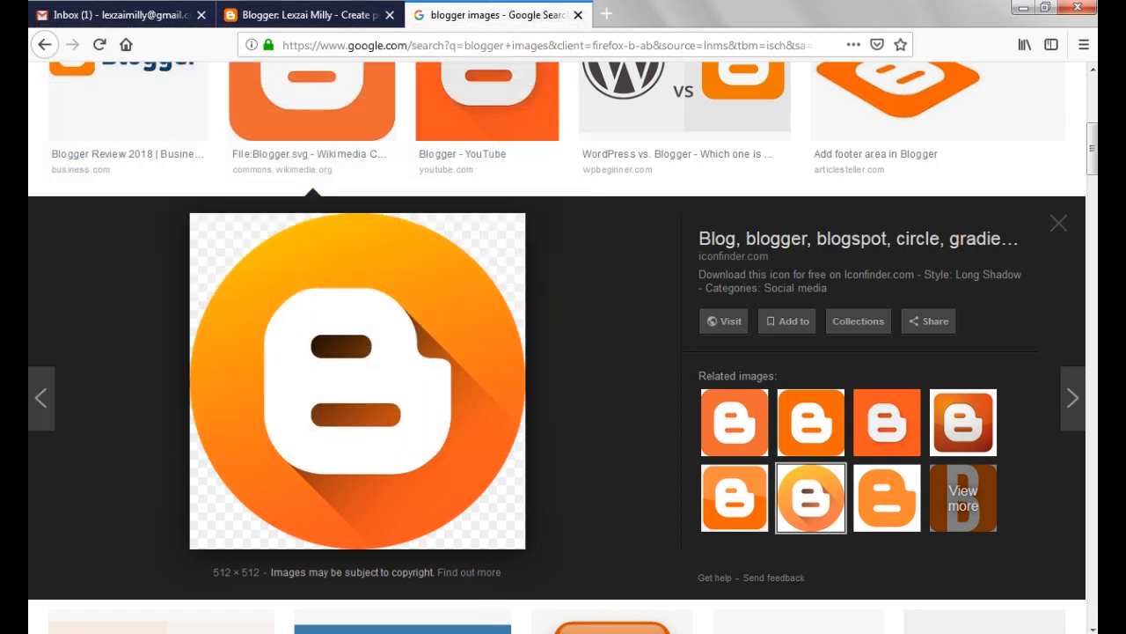
# Return to the Blogger post editor and add an empty line above the body text
pyautogui.press('super+d')
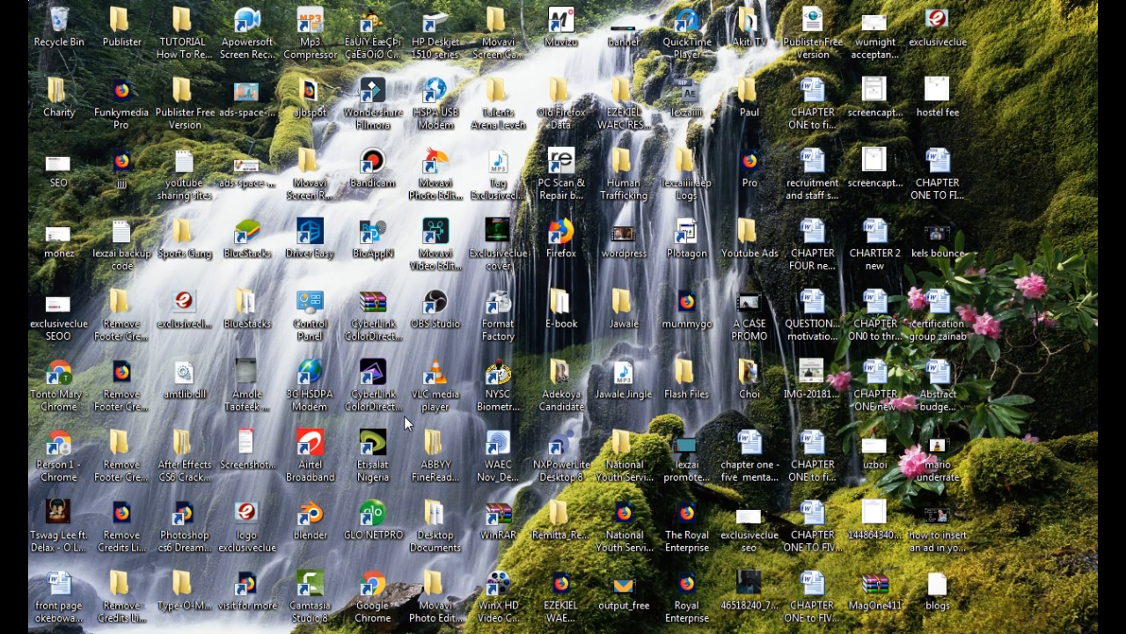
pyautogui.press('super+d')
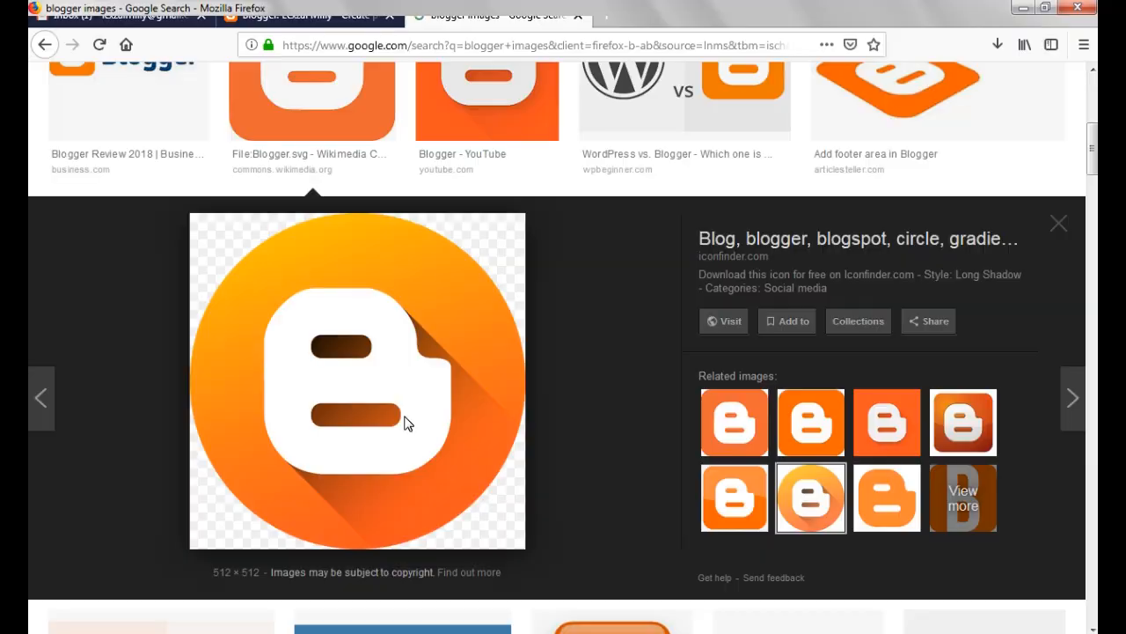
pyautogui.click(293, 7)
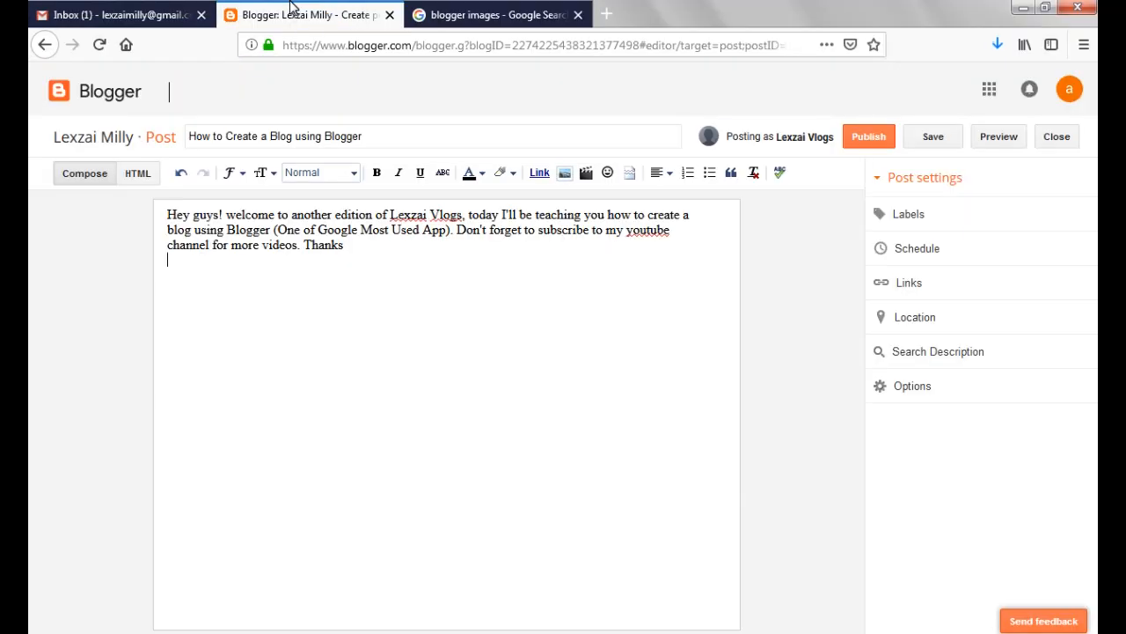
pyautogui.click(166, 215)
pyautogui.press('Return')
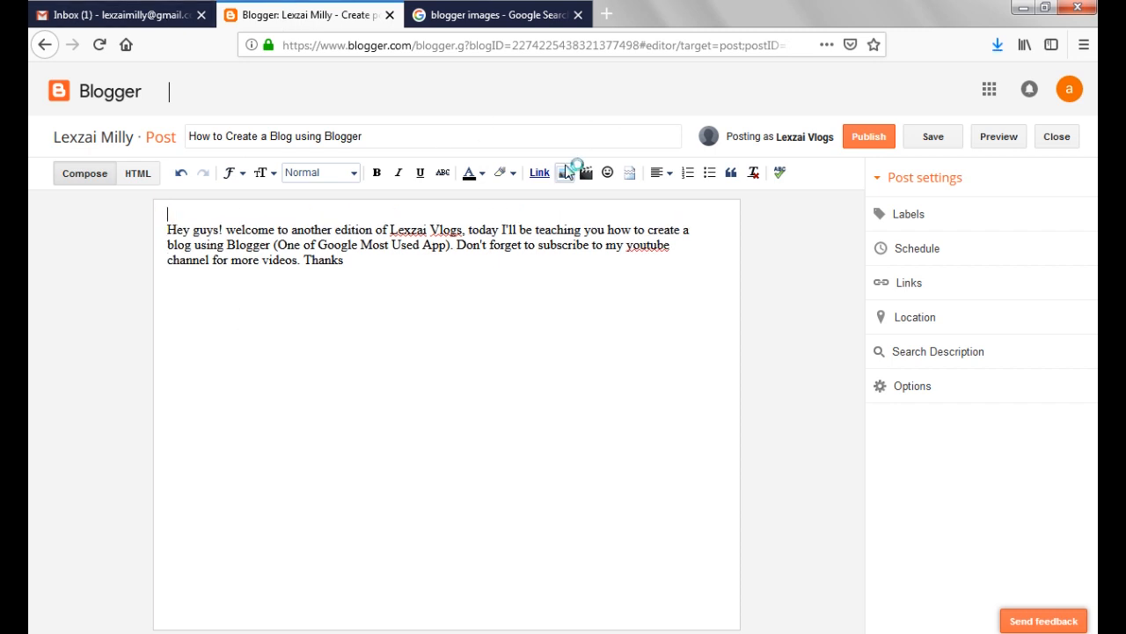
# Upload the "blogs" image from the Desktop and insert it above the post's body text
pyautogui.click(564, 175)
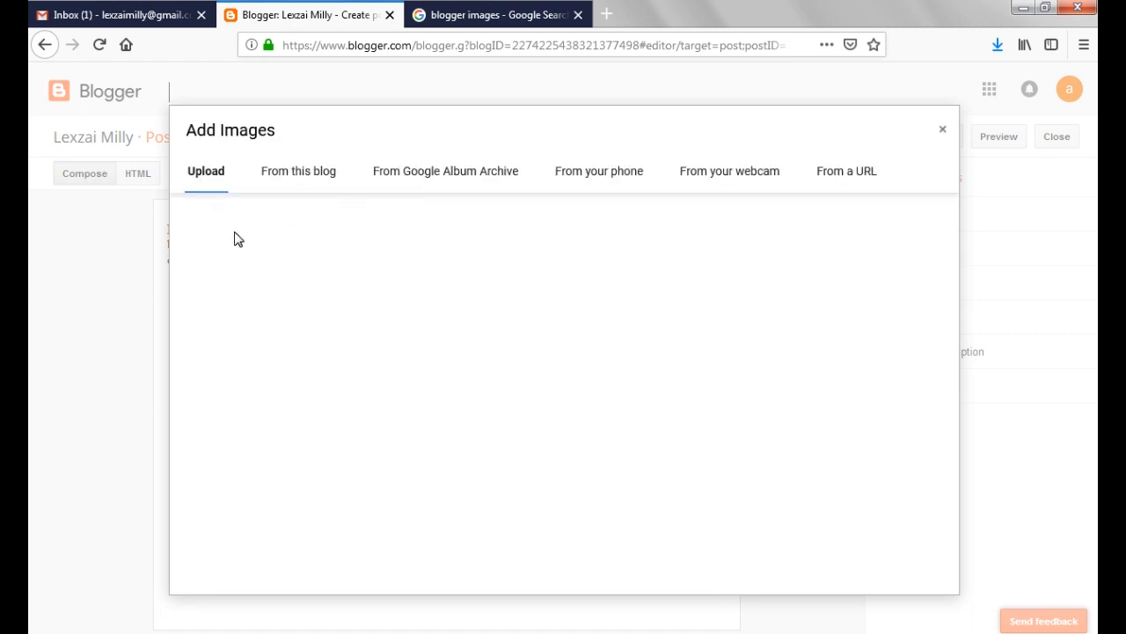
pyautogui.click(221, 226)
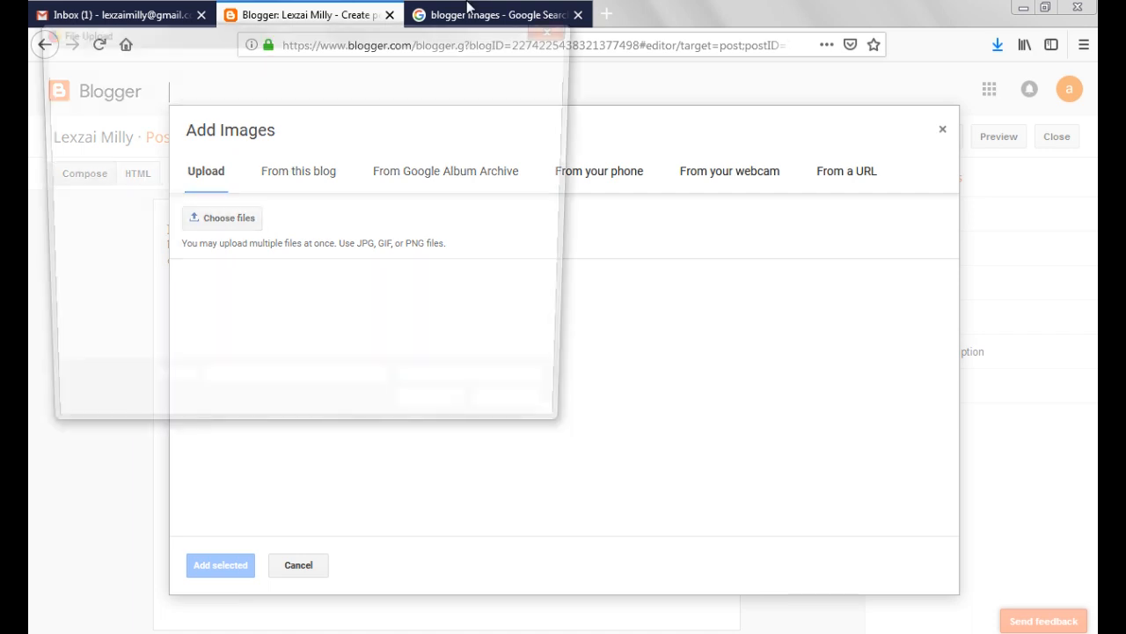
pyautogui.click(346, 220)
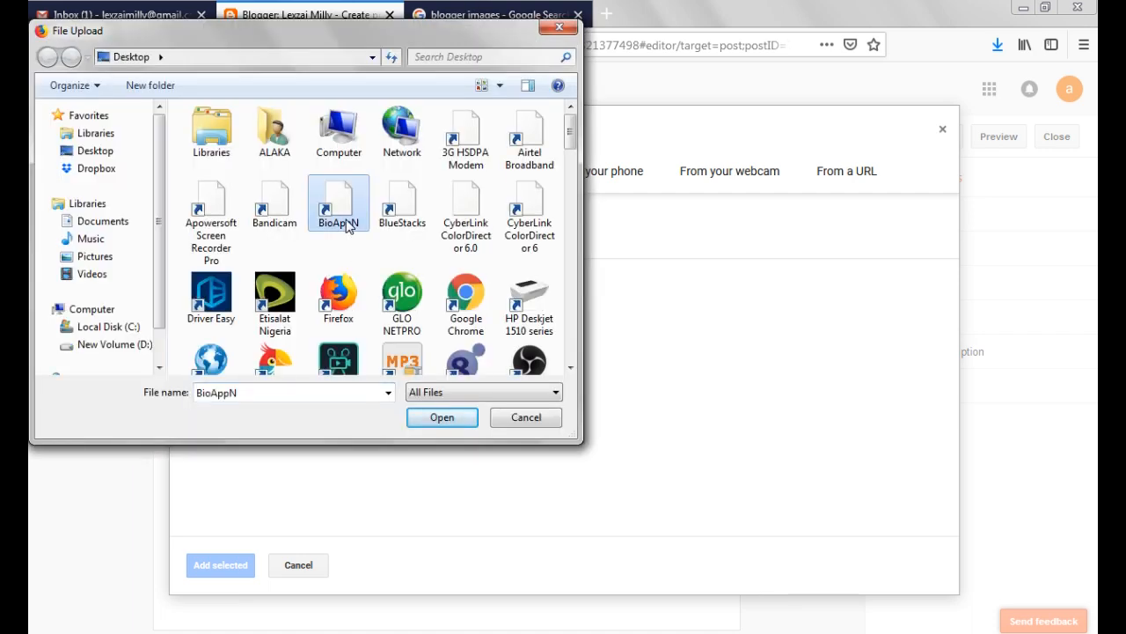
pyautogui.press('Right')
pyautogui.press('b')
pyautogui.press('b')
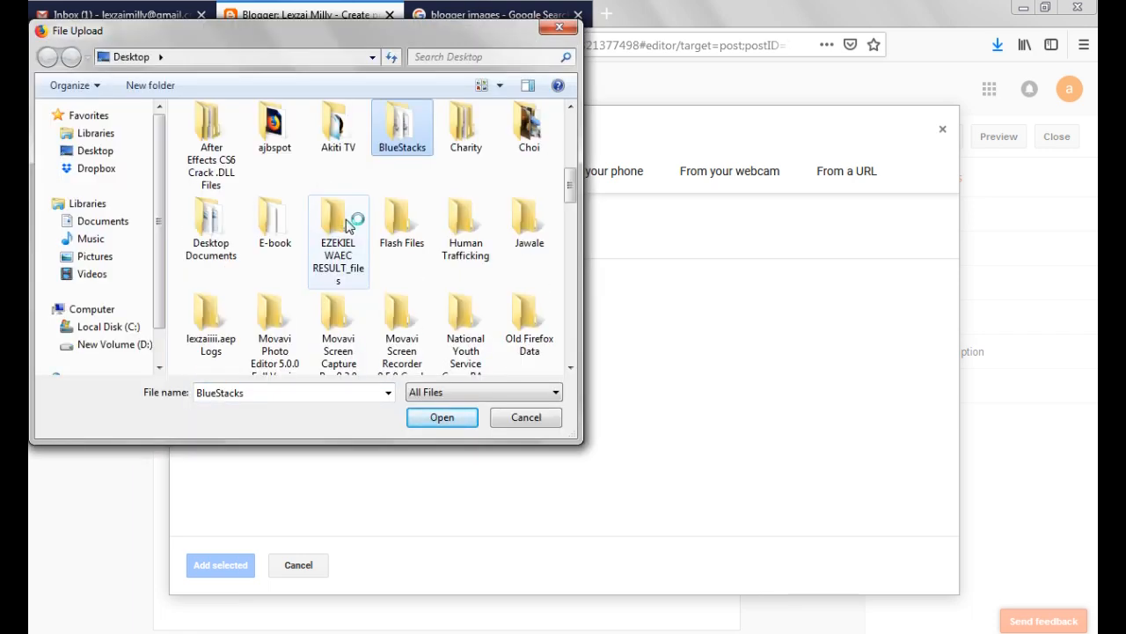
pyautogui.press('b')
pyautogui.press('b')
pyautogui.press('b')
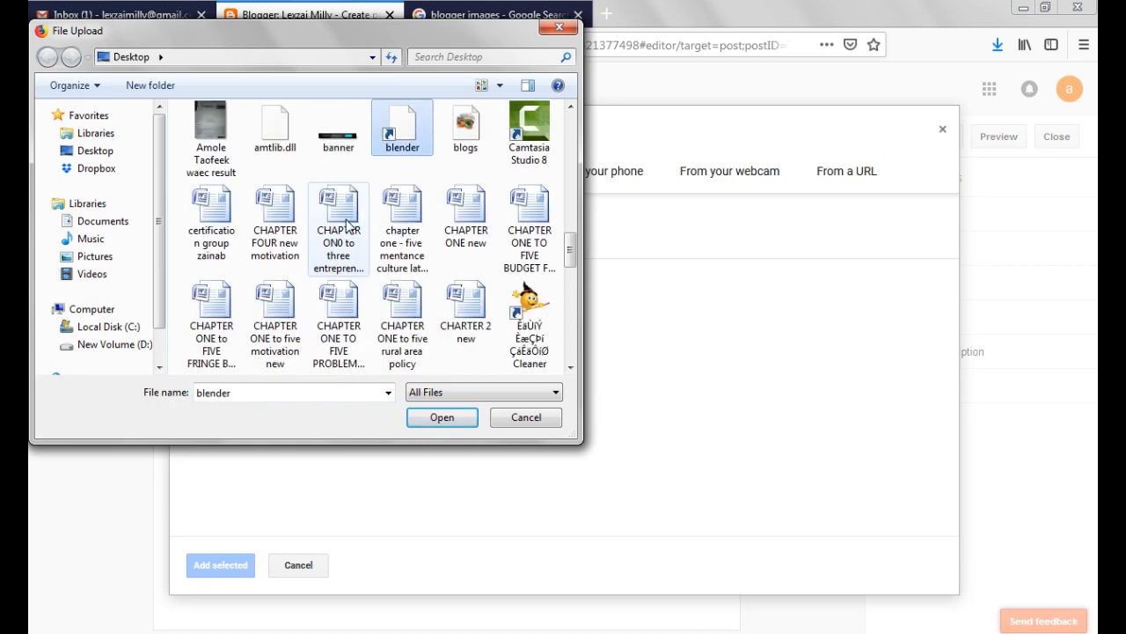
pyautogui.press('b')
pyautogui.press('b')
pyautogui.press('b')
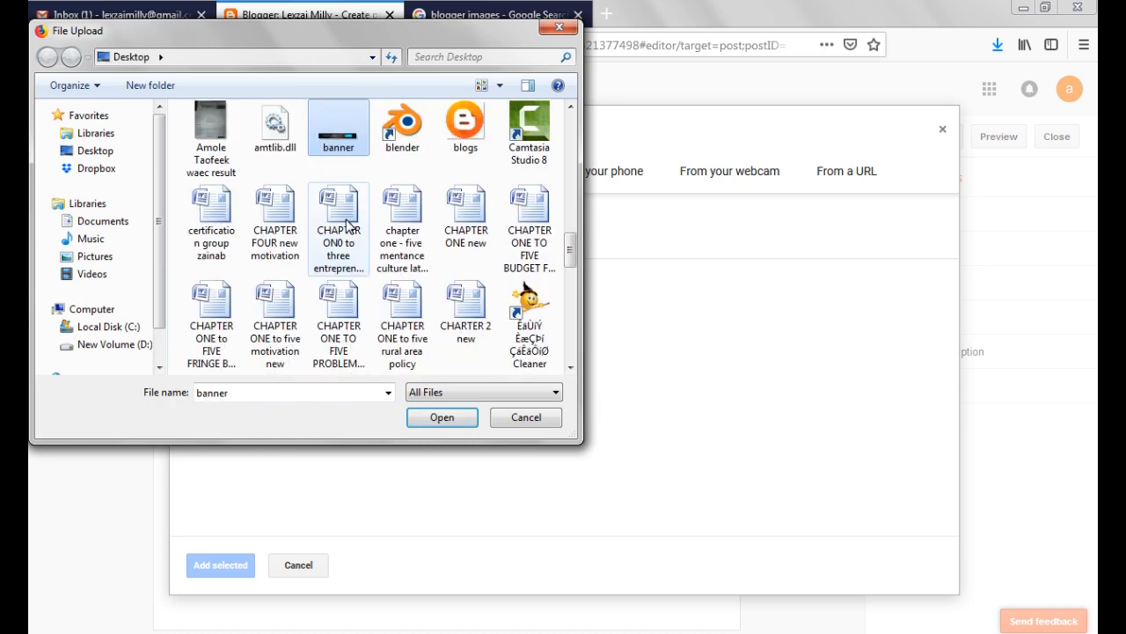
pyautogui.press('Escape')
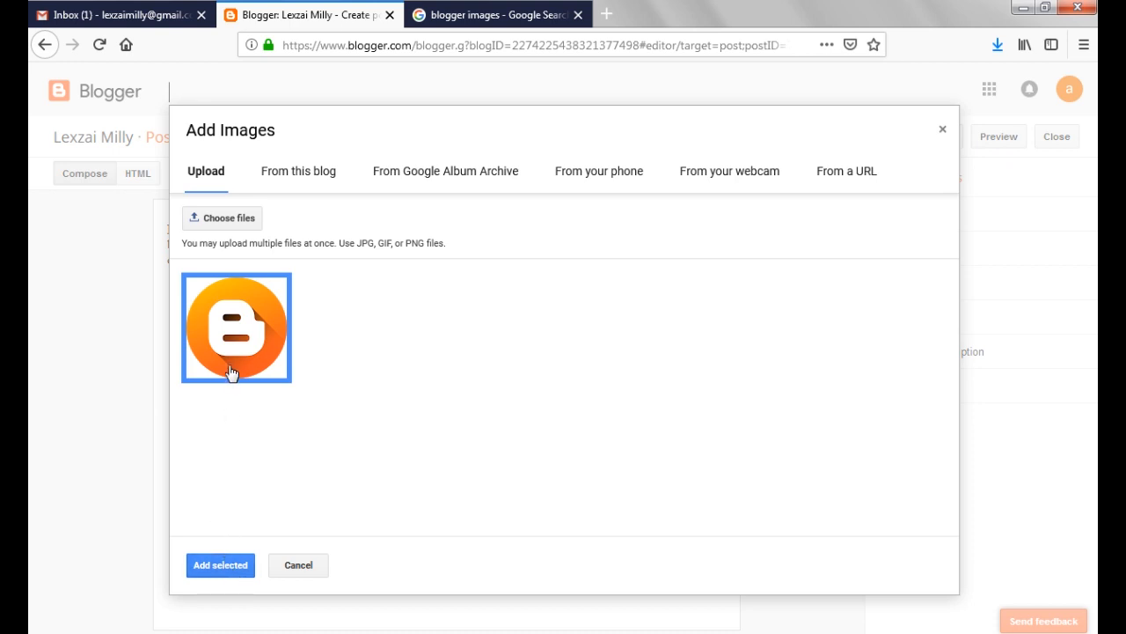
pyautogui.click(231, 567)
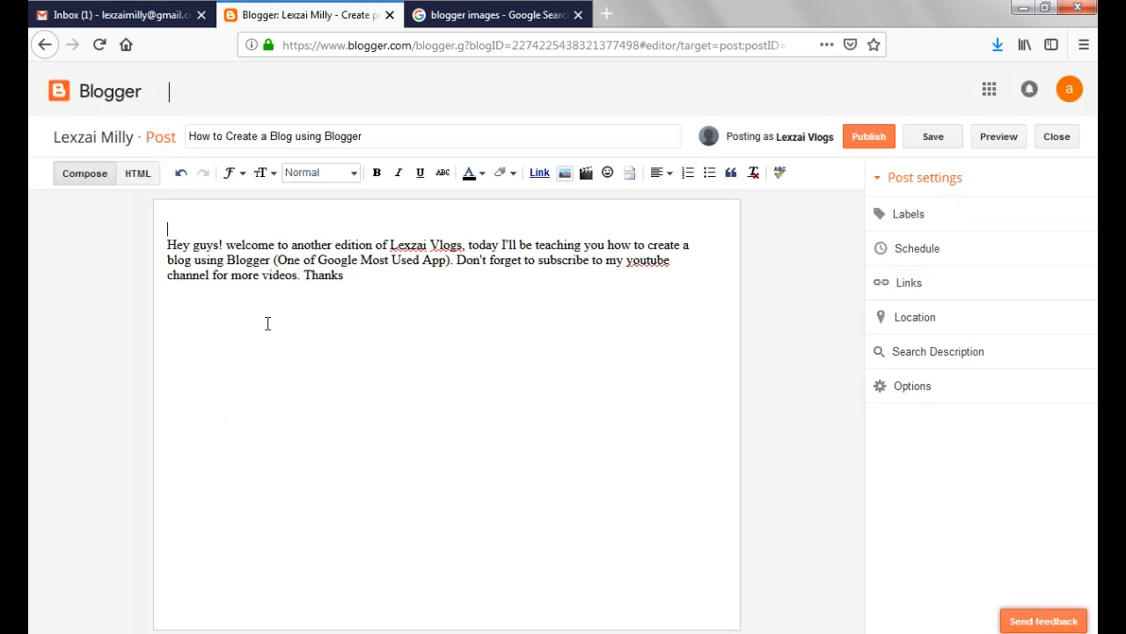
# Copy the post title "How to Create a Blog using Blogger" into the inserted image's title text and alt text
pyautogui.tripleClick(284, 137)
pyautogui.hotkey('ctrl', 'c')
pyautogui.click(493, 352)
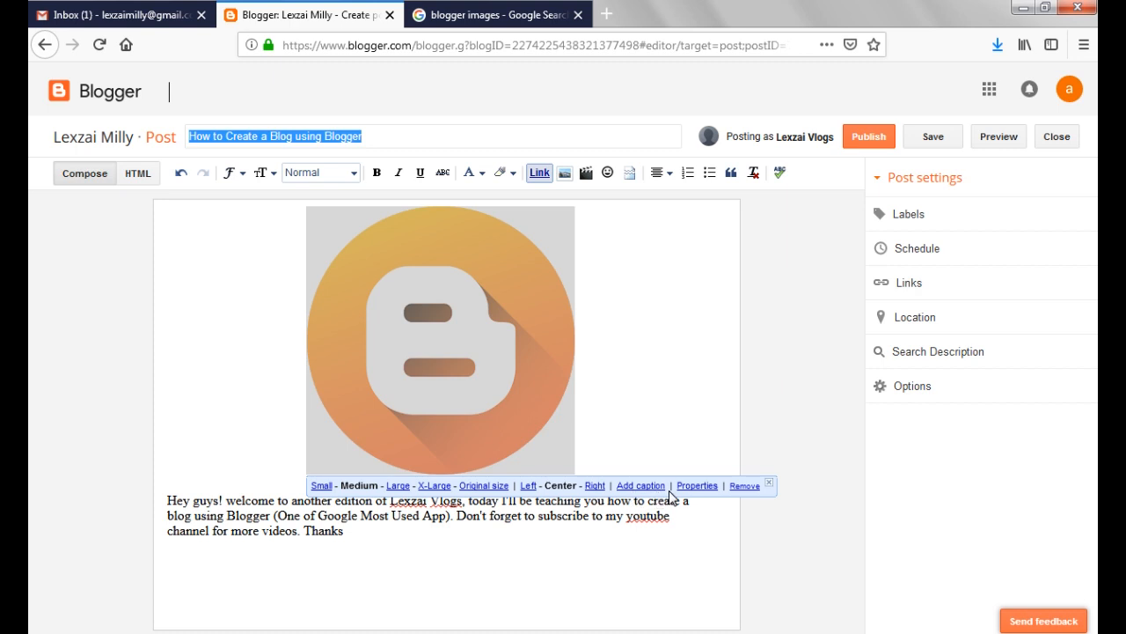
pyautogui.click(695, 487)
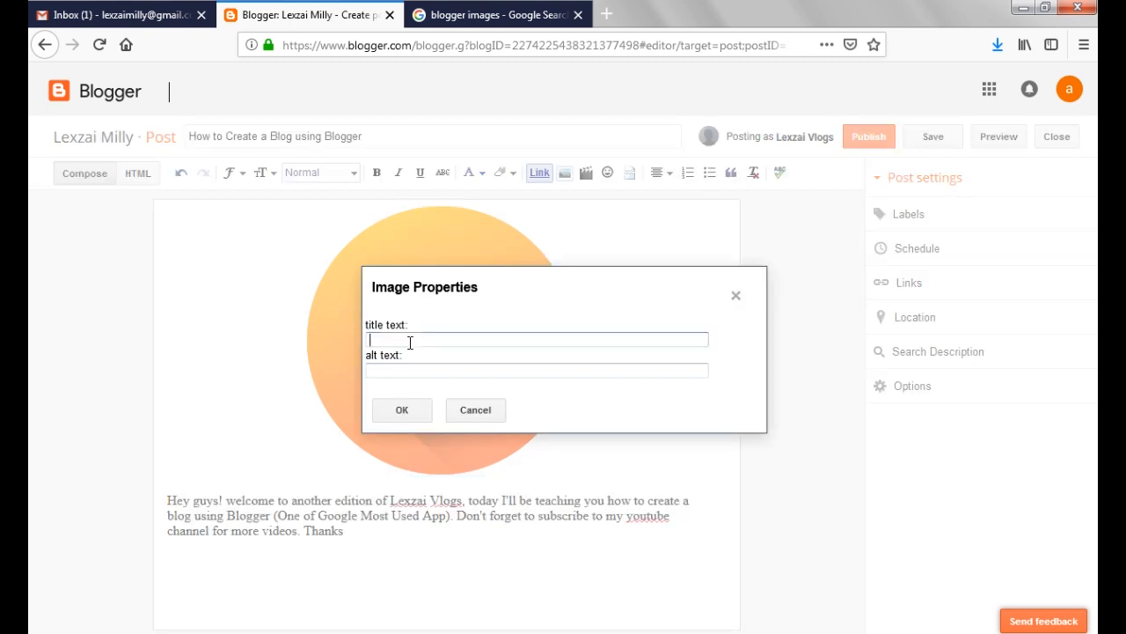
pyautogui.hotkey('ctrl', 'v')
pyautogui.click(421, 372)
pyautogui.hotkey('ctrl', 'v')
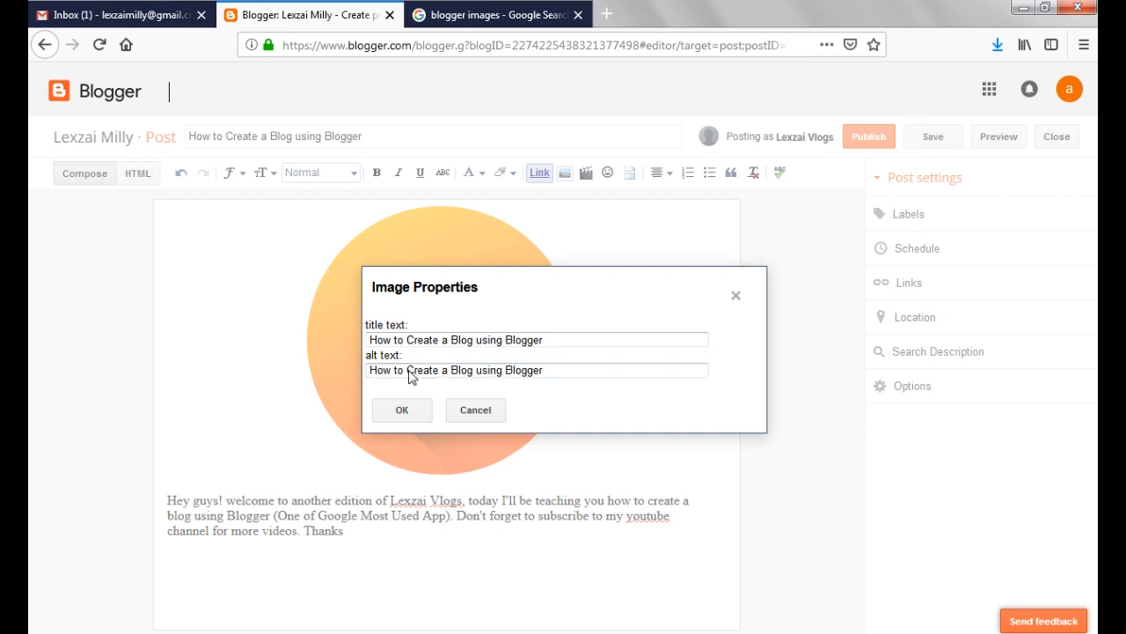
pyautogui.click(402, 417)
# Set the post's search description to "How to Create a Blog using Blogger"
pyautogui.click(918, 354)
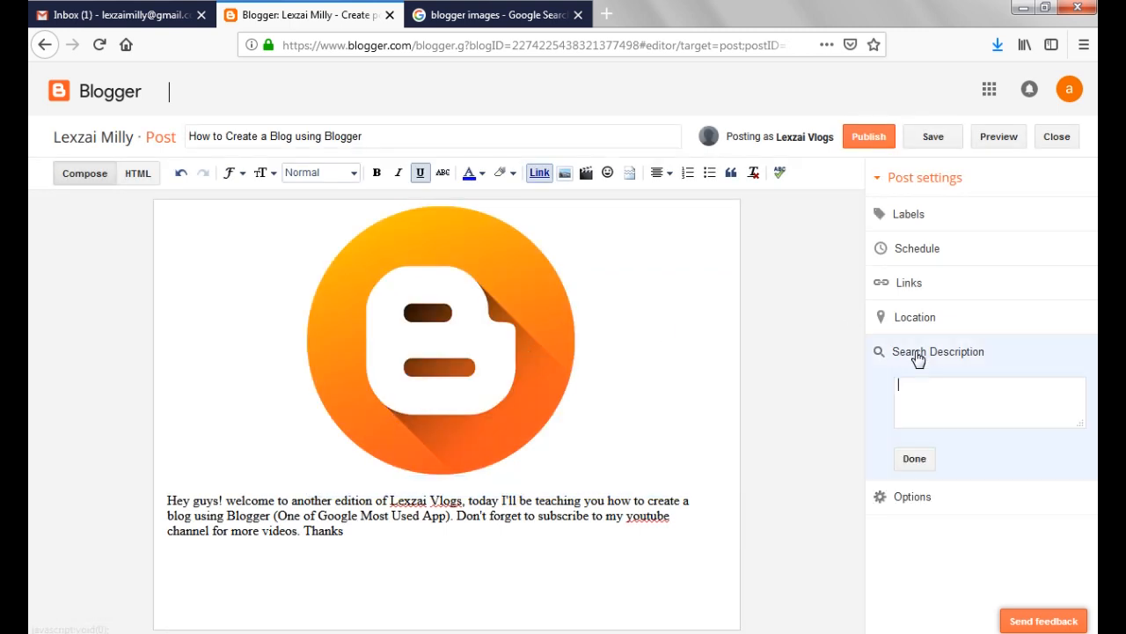
pyautogui.hotkey('ctrl', 'v')
pyautogui.click(934, 462)
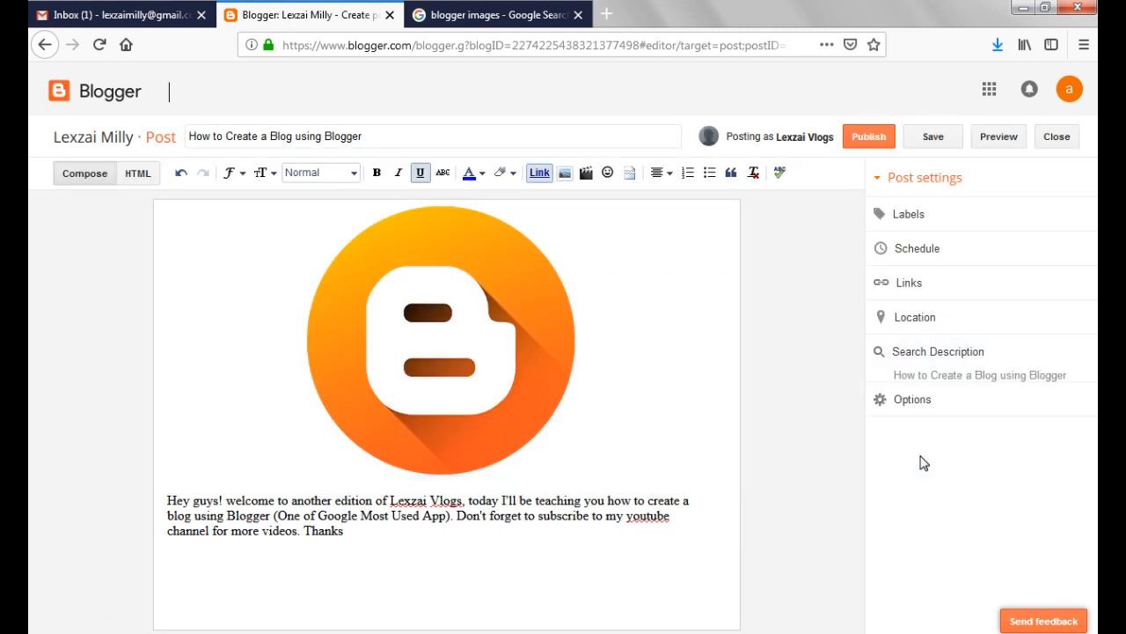
# Add the labels "tutorial, lexzai vlogs, blogging tips and tutorials" to the post
pyautogui.click(907, 214)
pyautogui.write('tutorial,')
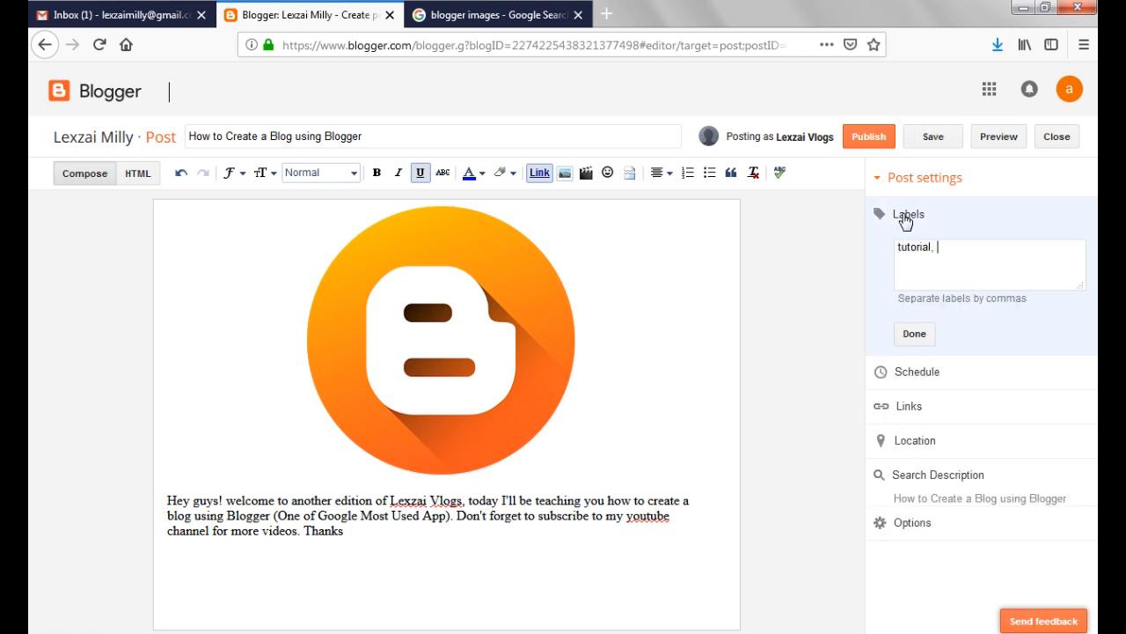
pyautogui.write(' lexzai vlogs, blogger t')
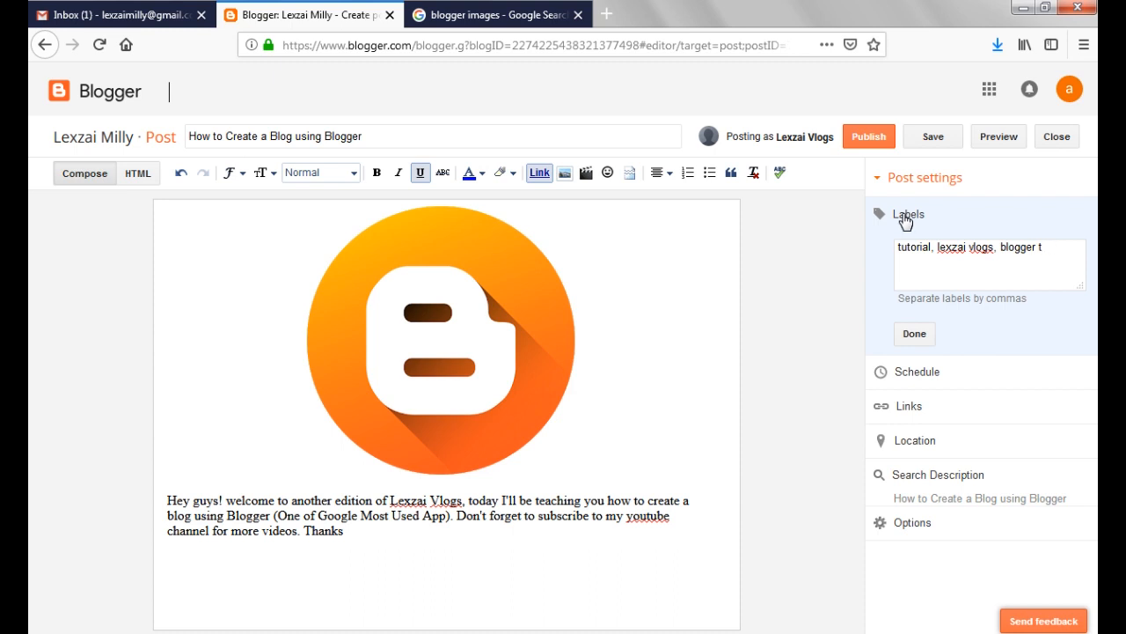
pyautogui.write('uting tips and e tutorials')
pyautogui.click(912, 338)
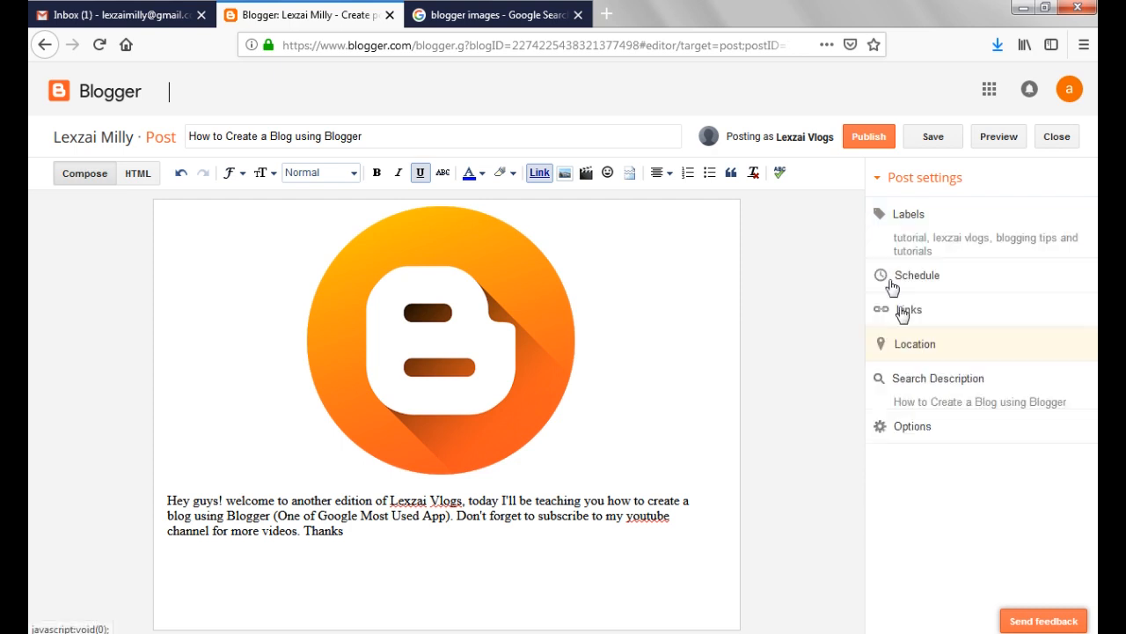
# Publish the post and look through its live page
pyautogui.click(880, 141)
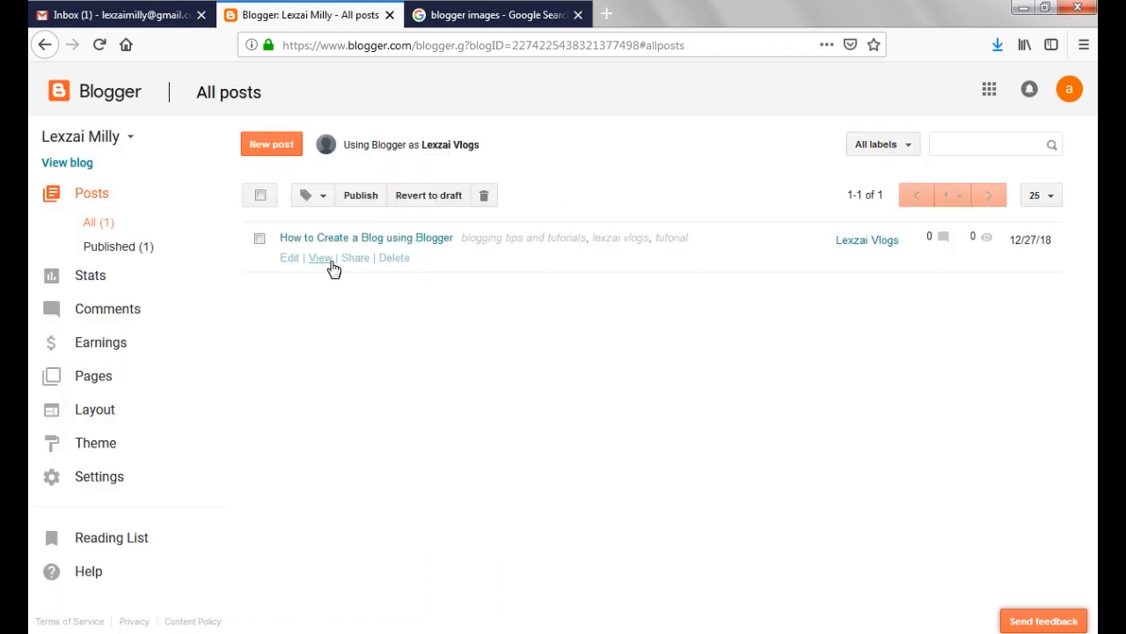
pyautogui.click(331, 263)
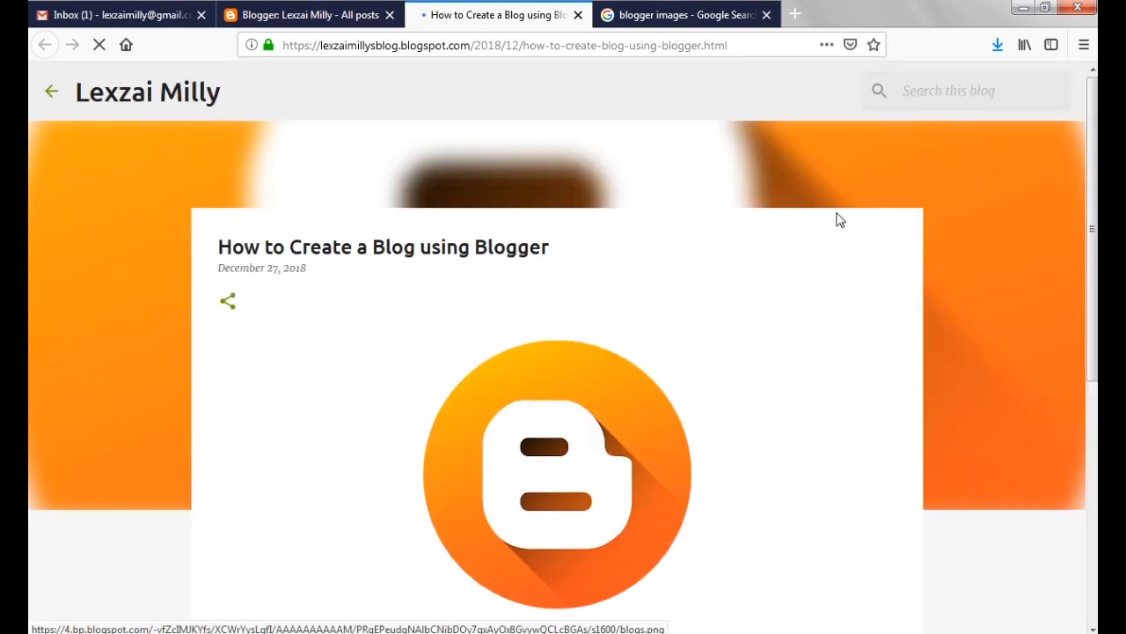
pyautogui.scroll(-5, 30, 344)
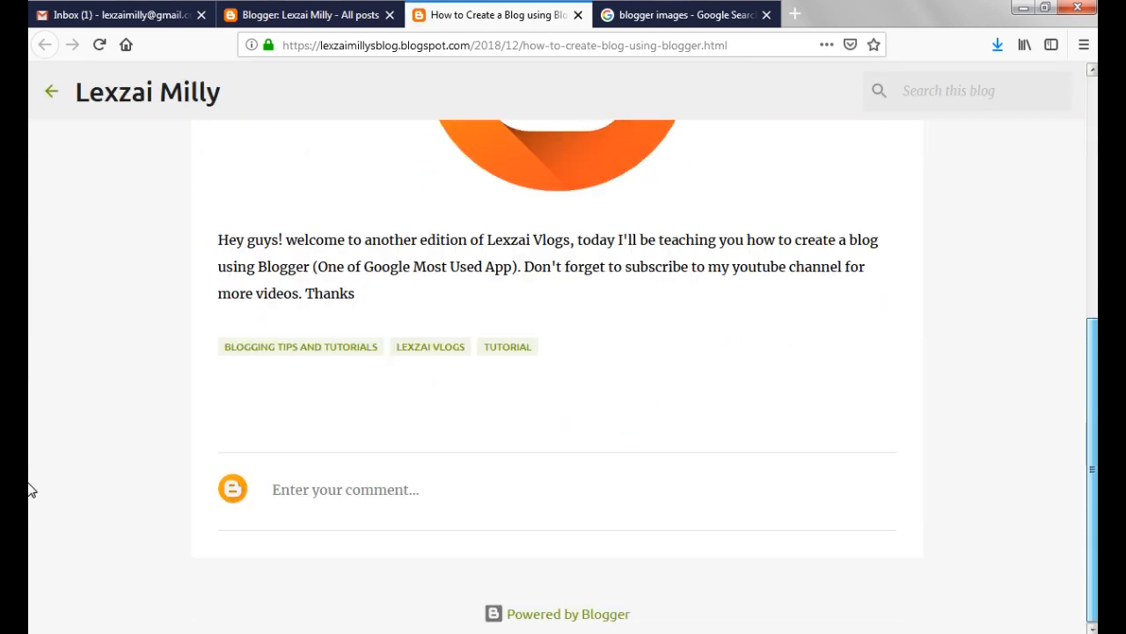
pyautogui.scroll(5, 924, 223)
# Open the blog's home page from the live post and look over its layout
pyautogui.click(171, 93)
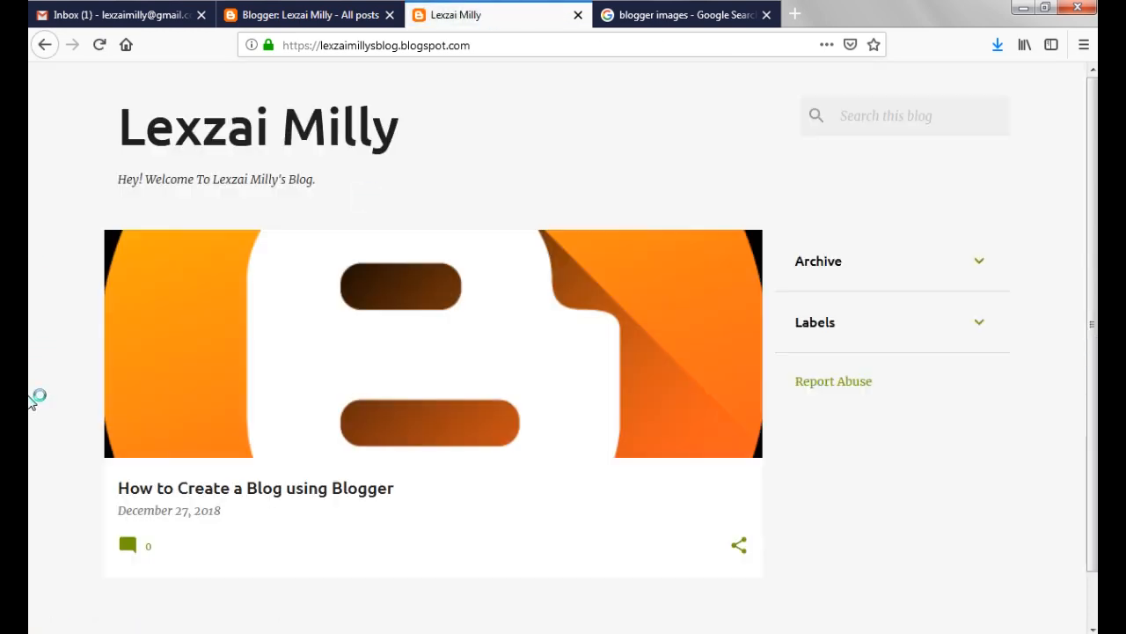
pyautogui.scroll(-1, 1073, 199)
pyautogui.scroll(1, 1055, 174)
# Return to the Blogger post list and copy the link address of the published post
pyautogui.click(300, 15)
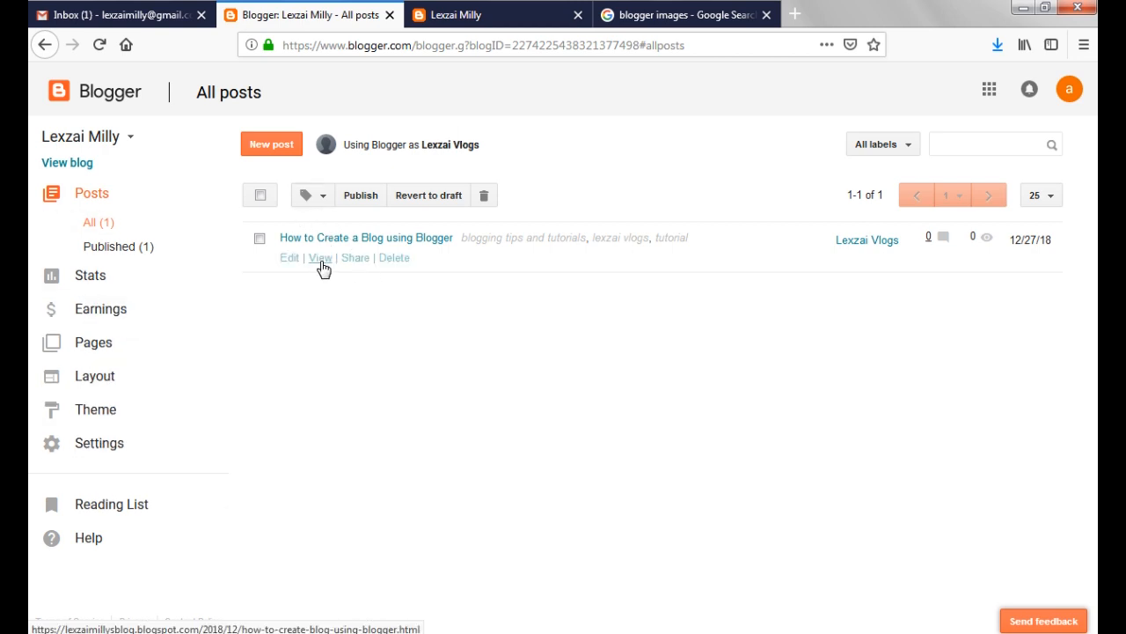
pyautogui.rightClick(322, 266)
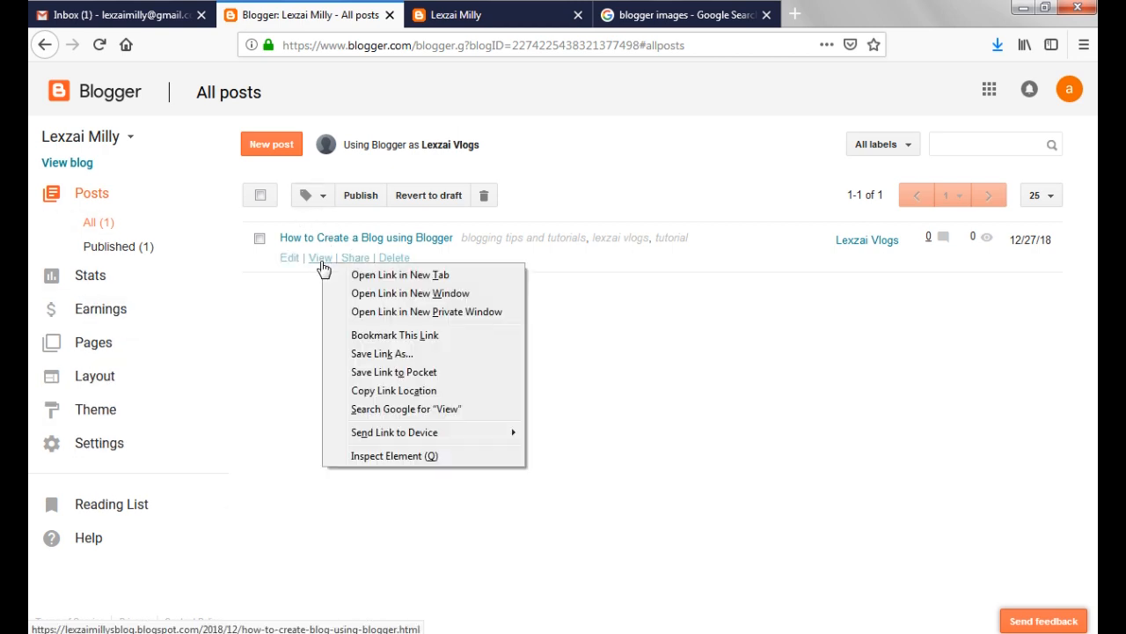
pyautogui.click(383, 393)
# Load facebook.com in the browser tab that holds the blogger image search
pyautogui.click(682, 15)
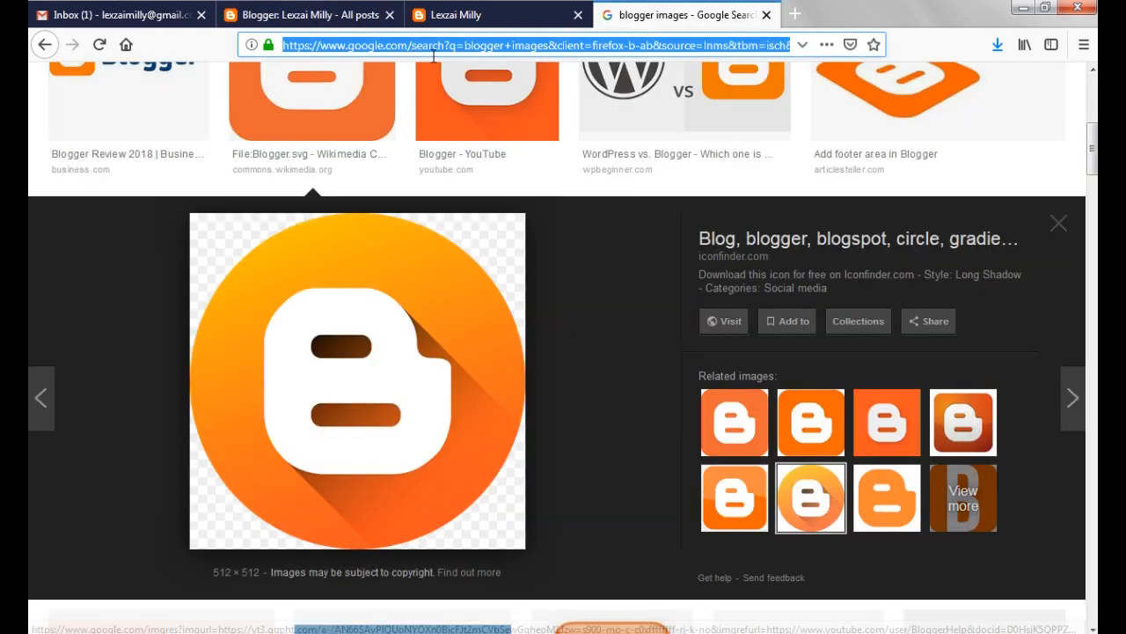
pyautogui.click(434, 53)
pyautogui.write('faceb')
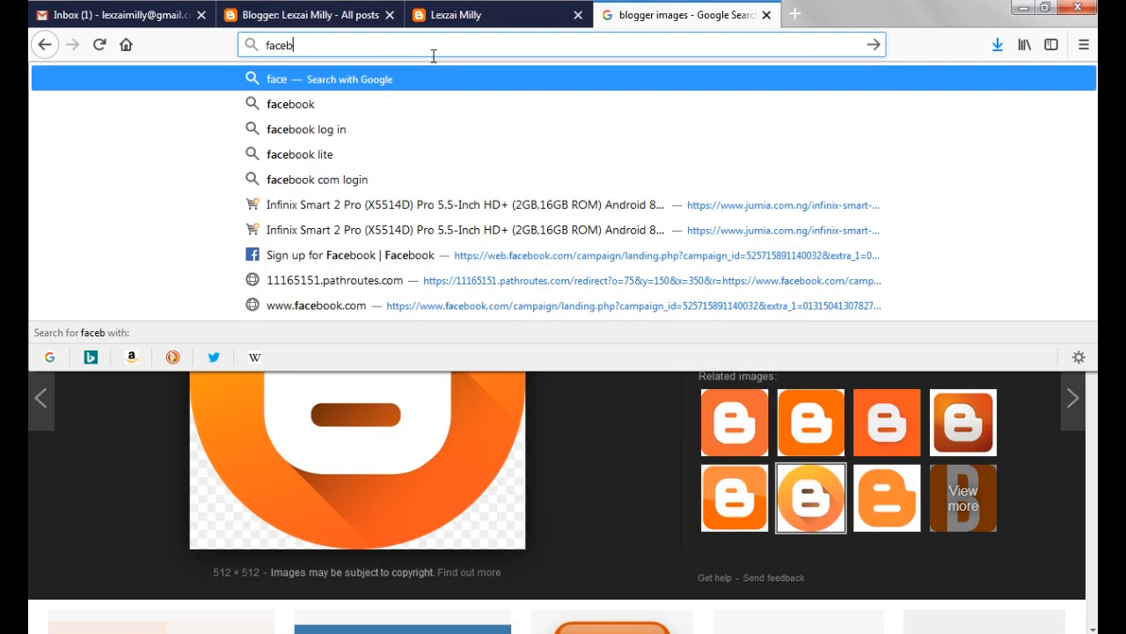
pyautogui.write('ook.com')
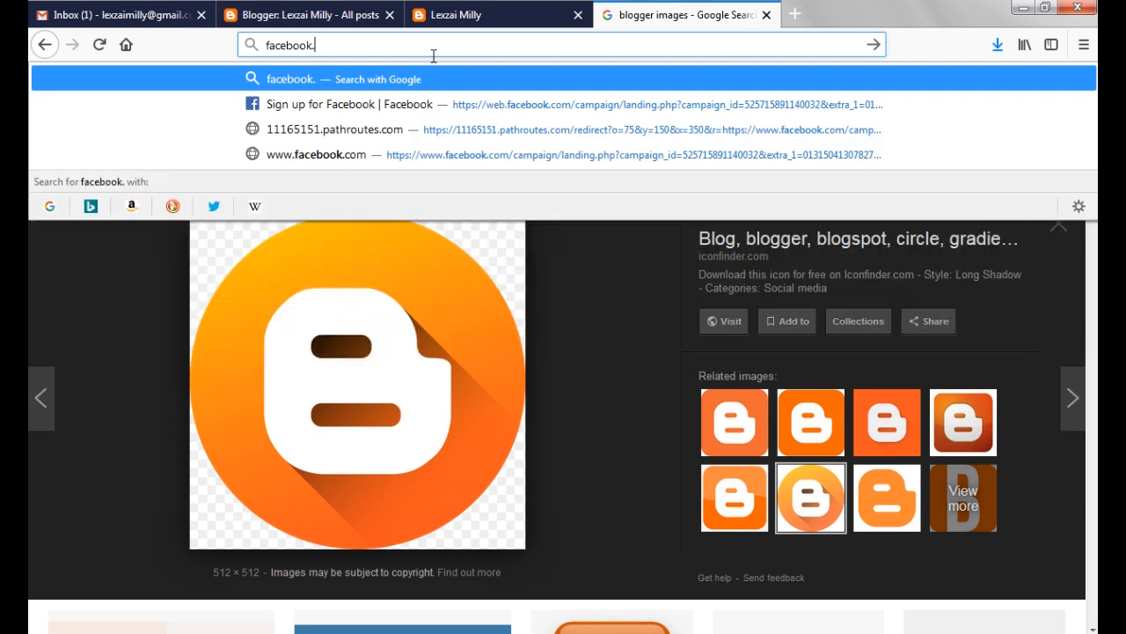
pyautogui.press('Return')
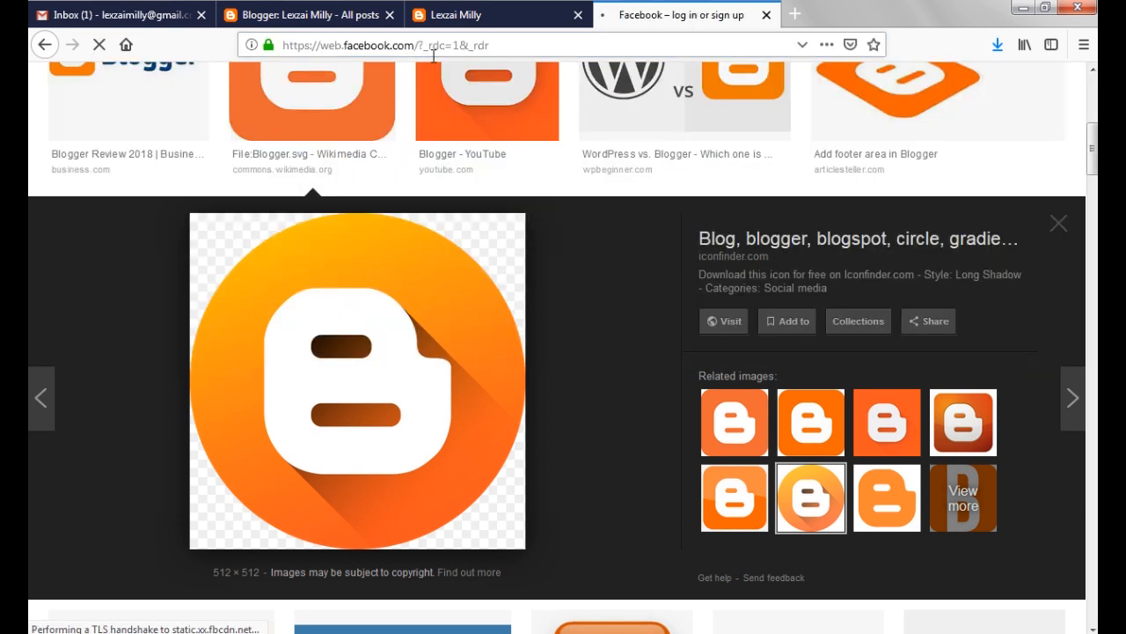
# Load twitter.com in place of the Facebook page
pyautogui.doubleClick(462, 45)
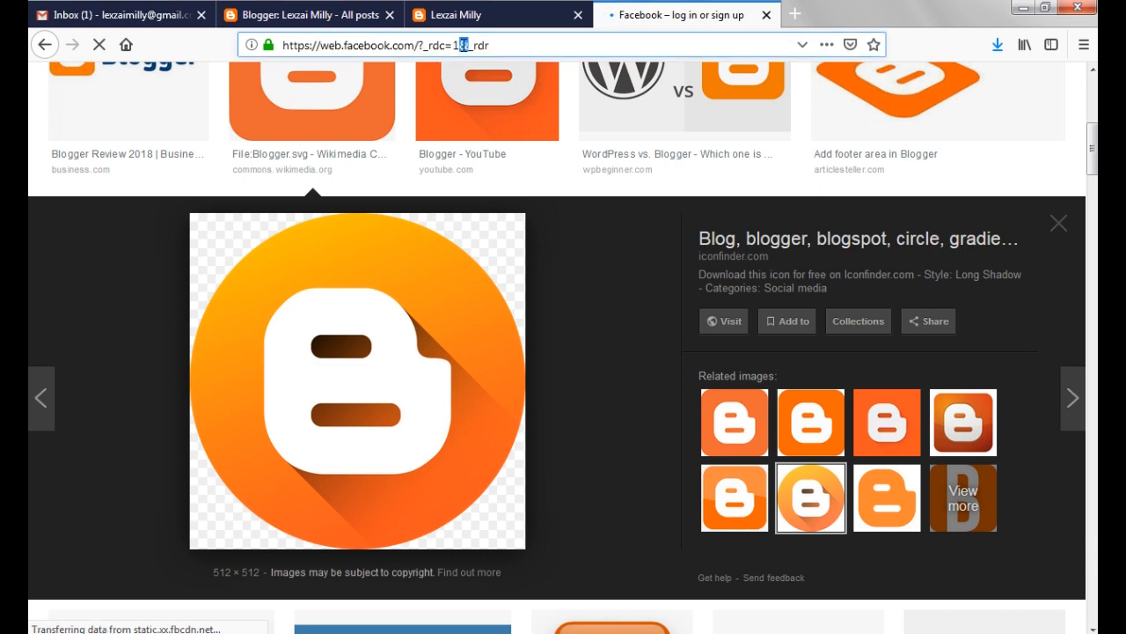
pyautogui.tripleClick(462, 44)
pyautogui.write('twitter.com')
pyautogui.press('Return')
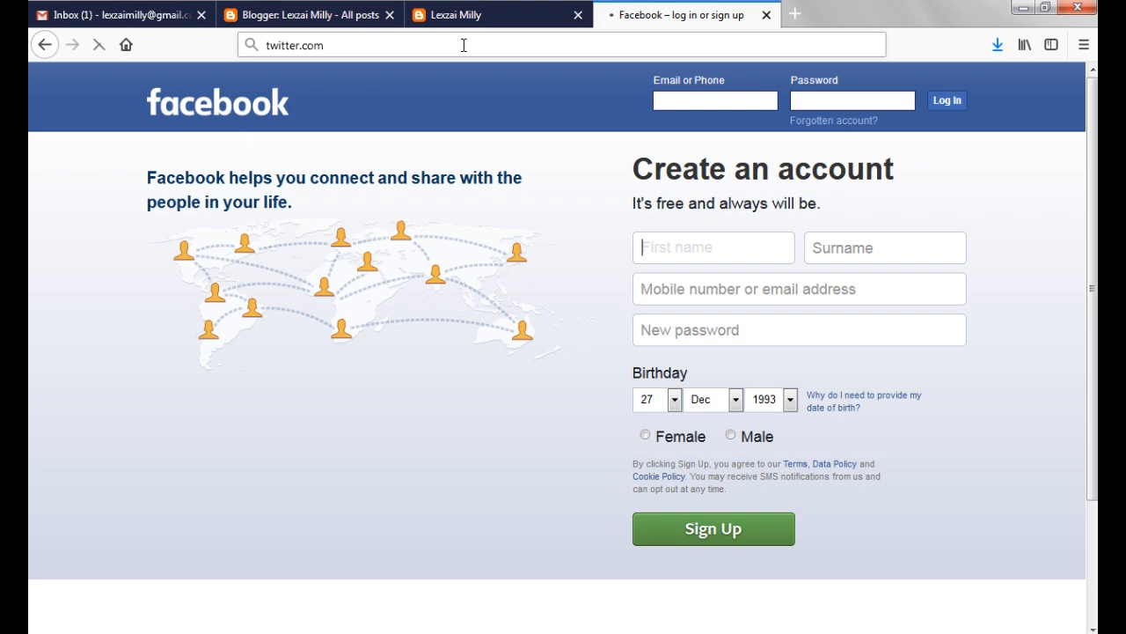
# Search Google for "linkedin" and open the "LinkedIn: Log In or Sign Up" result
pyautogui.click(462, 45)
pyautogui.write('linked')
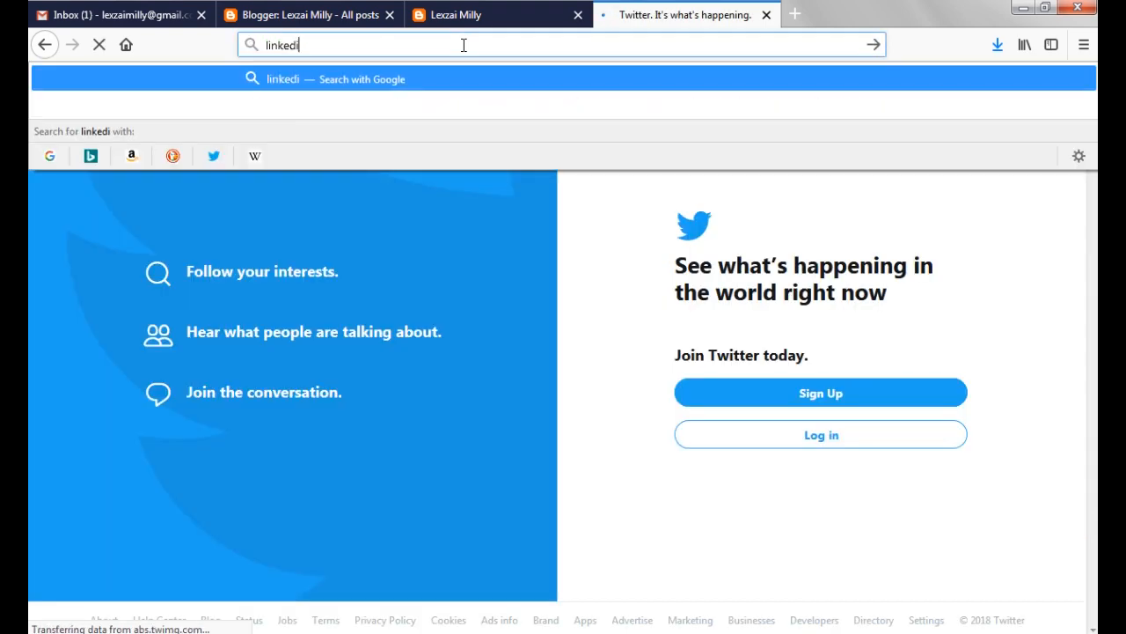
pyautogui.press('Escape')
pyautogui.press('Escape')
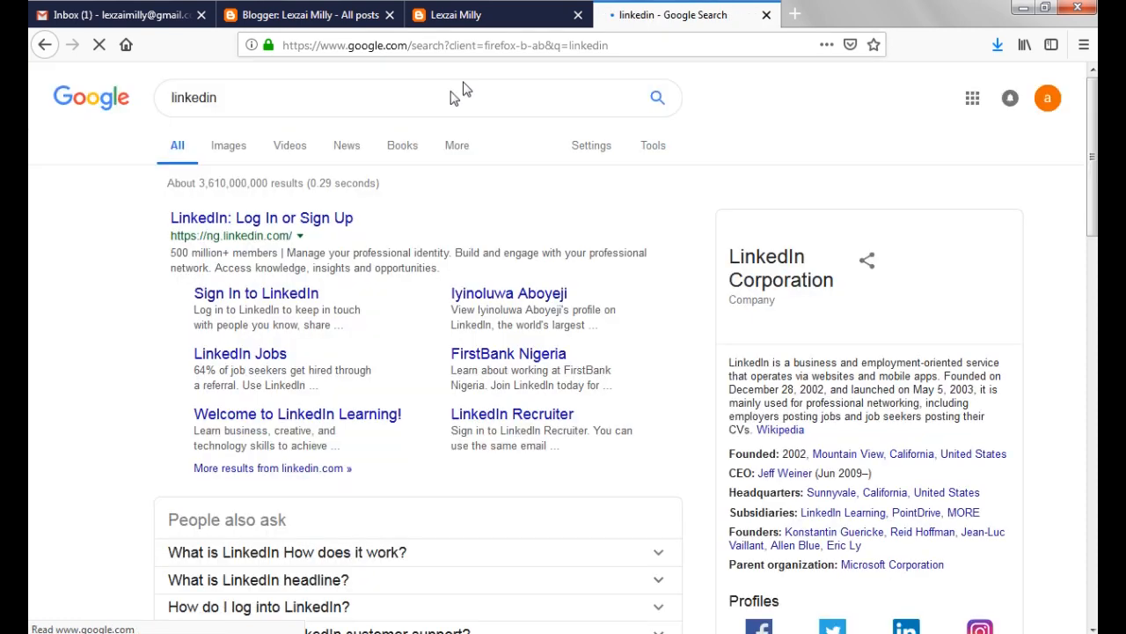
pyautogui.click(308, 218)
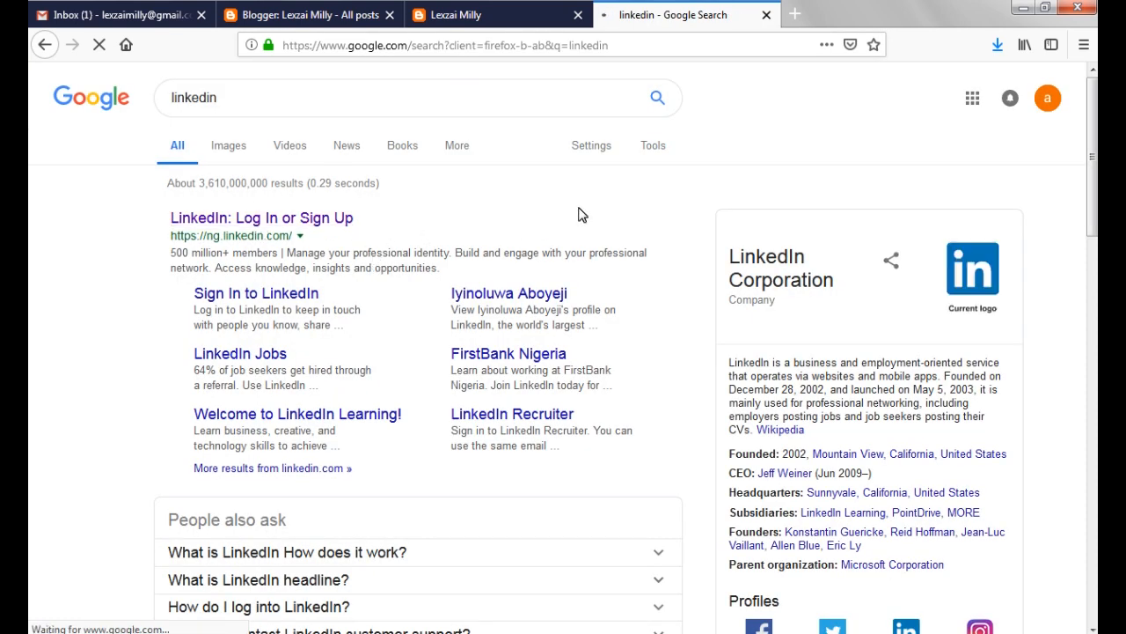
# Load the LinkedIn feed and start a post containing the copied blog post link
pyautogui.click(388, 45)
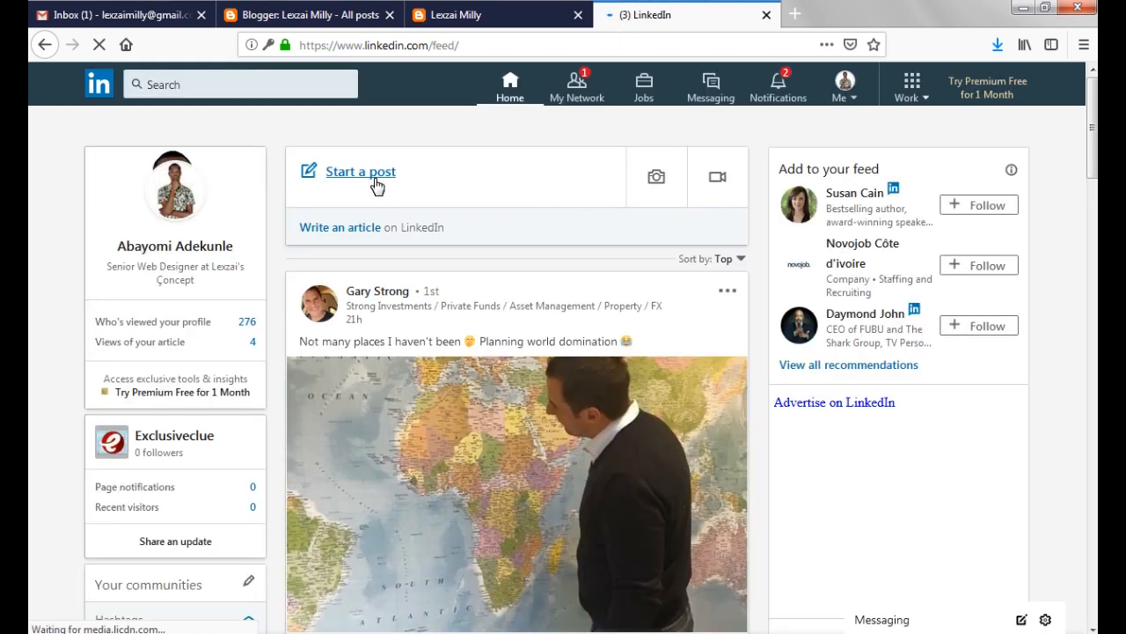
pyautogui.click(376, 184)
pyautogui.write('https://lexzaimillysblog.blogspot.com/2018/12/how-to-create-blog-using-blogger.html')
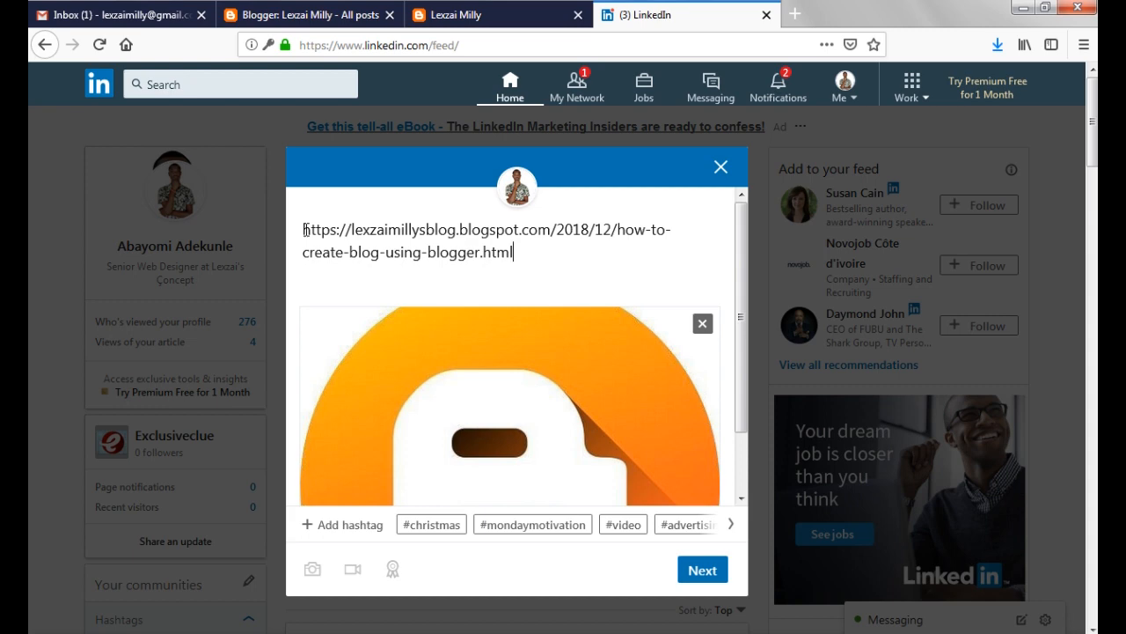
pyautogui.press('Return')
pyautogui.press('Return')
pyautogui.write('I just pp')
pyautogui.moveTo(306, 229); pyautogui.dragTo(357, 230)
pyautogui.press('BackSpace')
pyautogui.press('Delete')
pyautogui.press('Delete')
# Add the line "Sup fam! I Just published a new blog" above the link, separated by a blank line
pyautogui.press('Return')
pyautogui.press('Return')
pyautogui.write('Sup fam! I Just published a new blog')
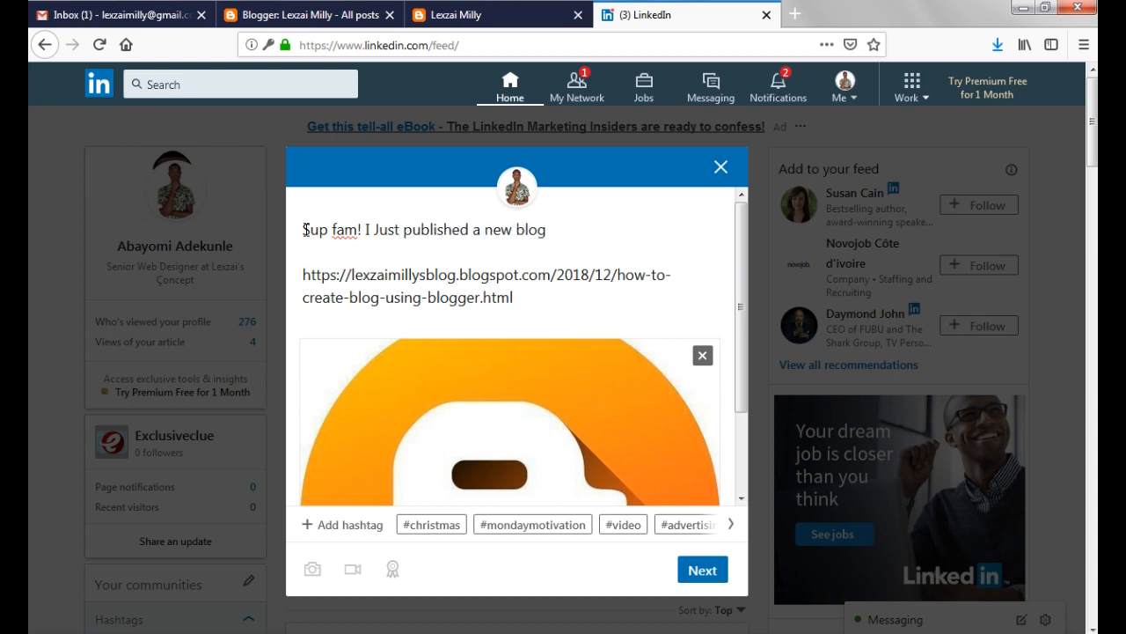
# Replace "a new blog" in the message with "my first post on my"
pyautogui.hotkey('ctrl', 'shift', 'Left')
pyautogui.hotkey('ctrl', 'shift', 'Left')
pyautogui.hotkey('ctrl', 'shift', 'Left')
pyautogui.write('my first post on my')
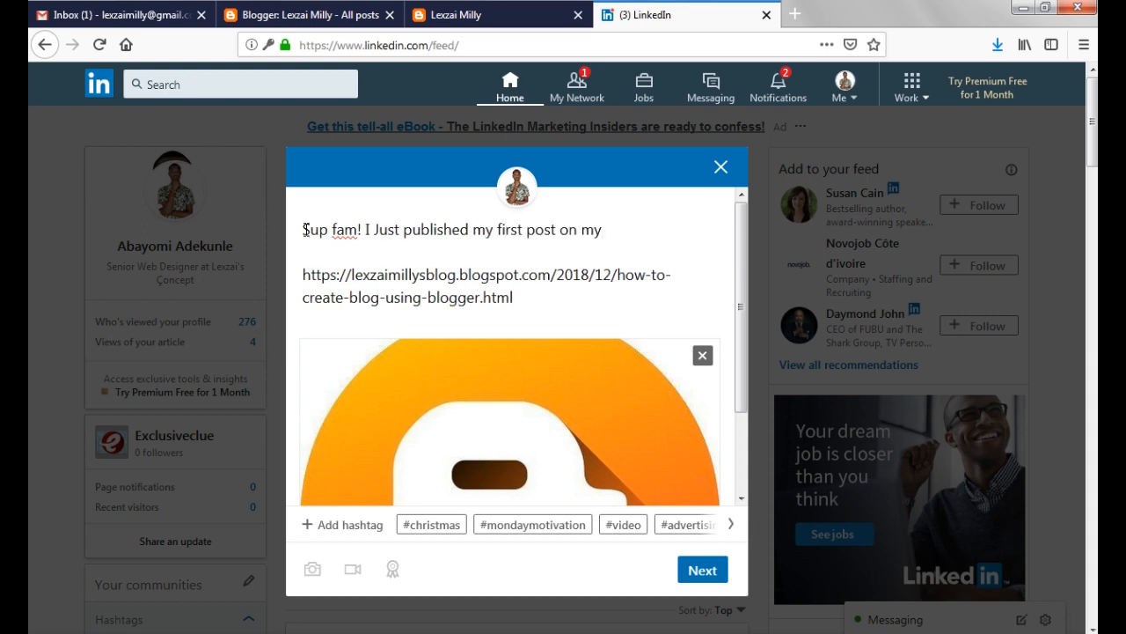
# Reword the text after "published" in the message as "a post on my blog"
pyautogui.hotkey('ctrl', 'shift', 'Left')
pyautogui.hotkey('ctrl', 'shift', 'Left')
pyautogui.hotkey('ctrl', 'shift', 'Left')
pyautogui.hotkey('ctrl', 'shift', 'Left')
pyautogui.hotkey('ctrl', 'shift', 'Left')
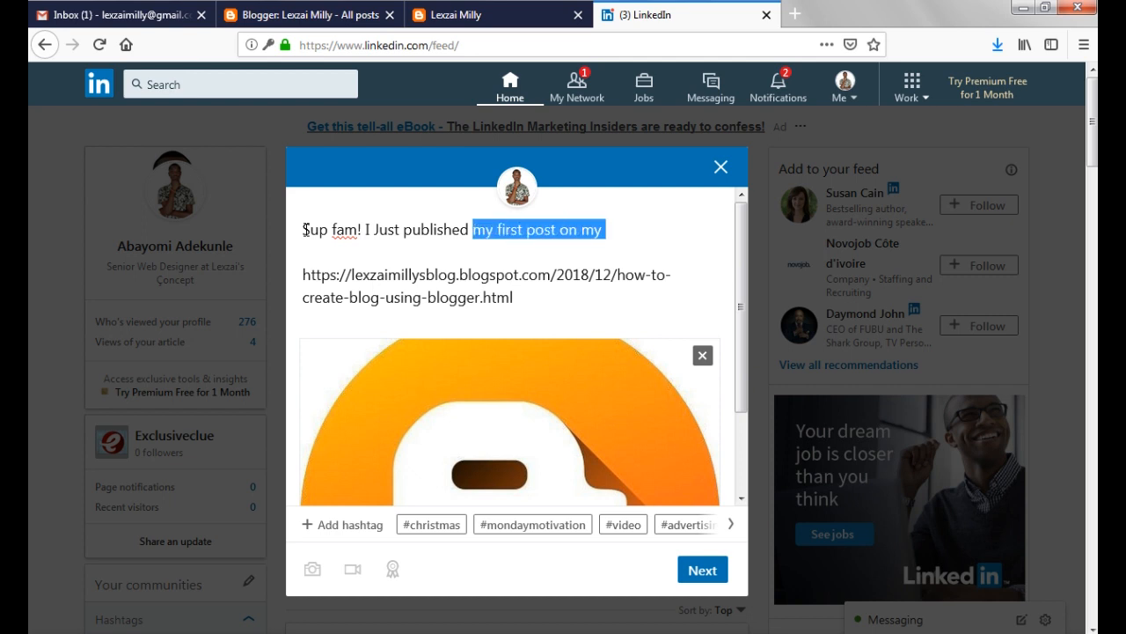
pyautogui.write('a post on my blog')
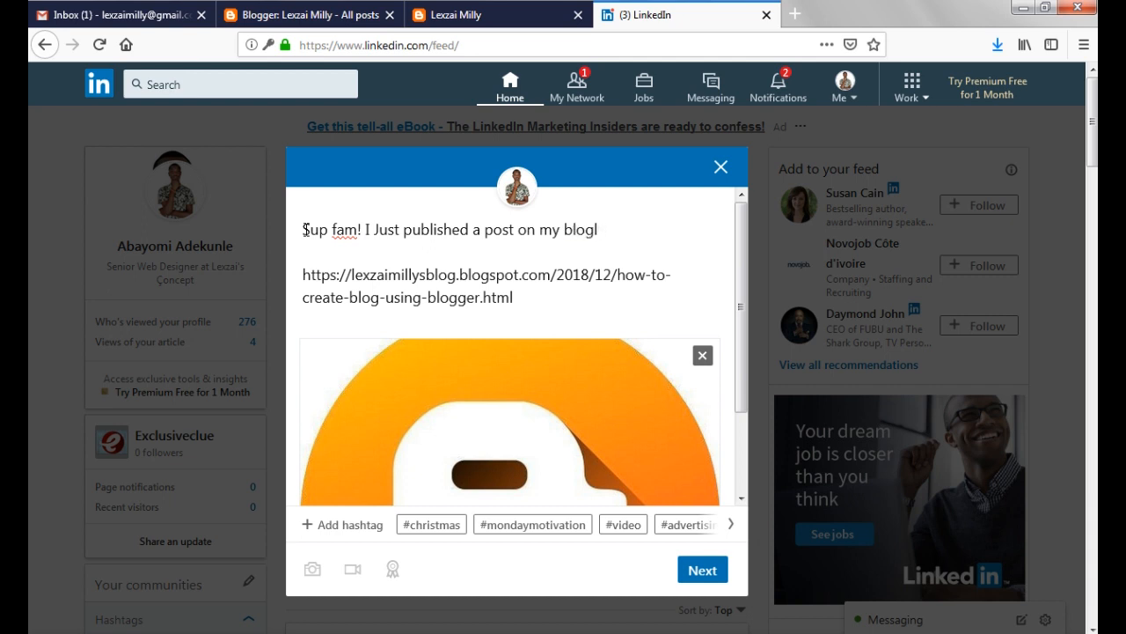
# Complete the message with "; How to create a blog using Blogger. Check it out and drop comments! Thanks" and publish it to Anyone
pyautogui.write('; How to')
pyautogui.write('create a blog using Blogger. Check it out and ')
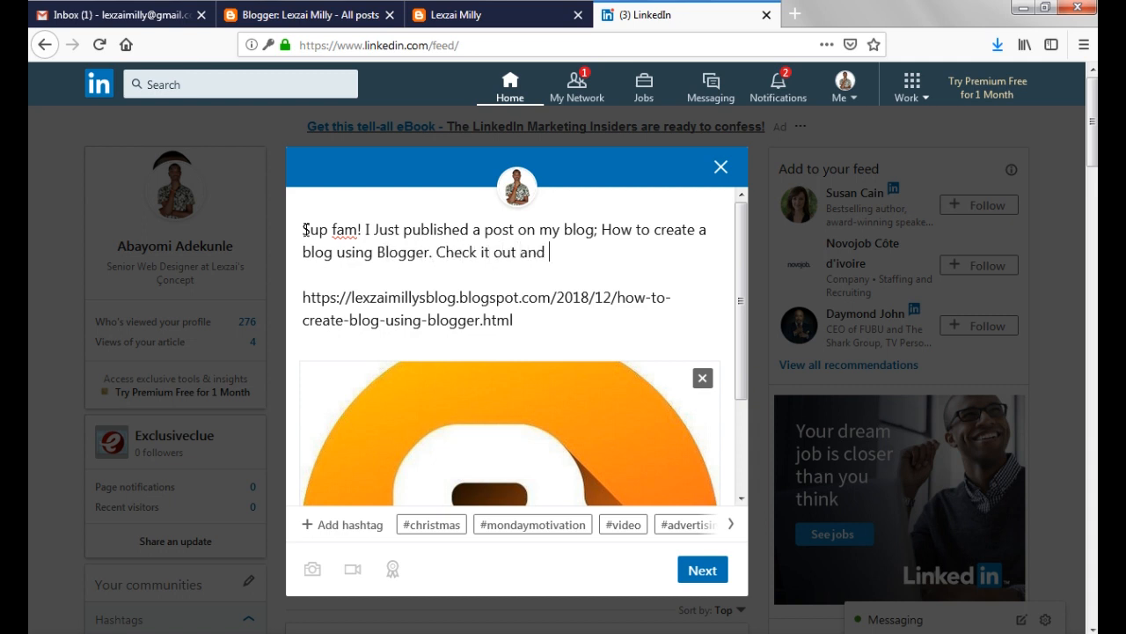
pyautogui.write('drop comments! Thanks')
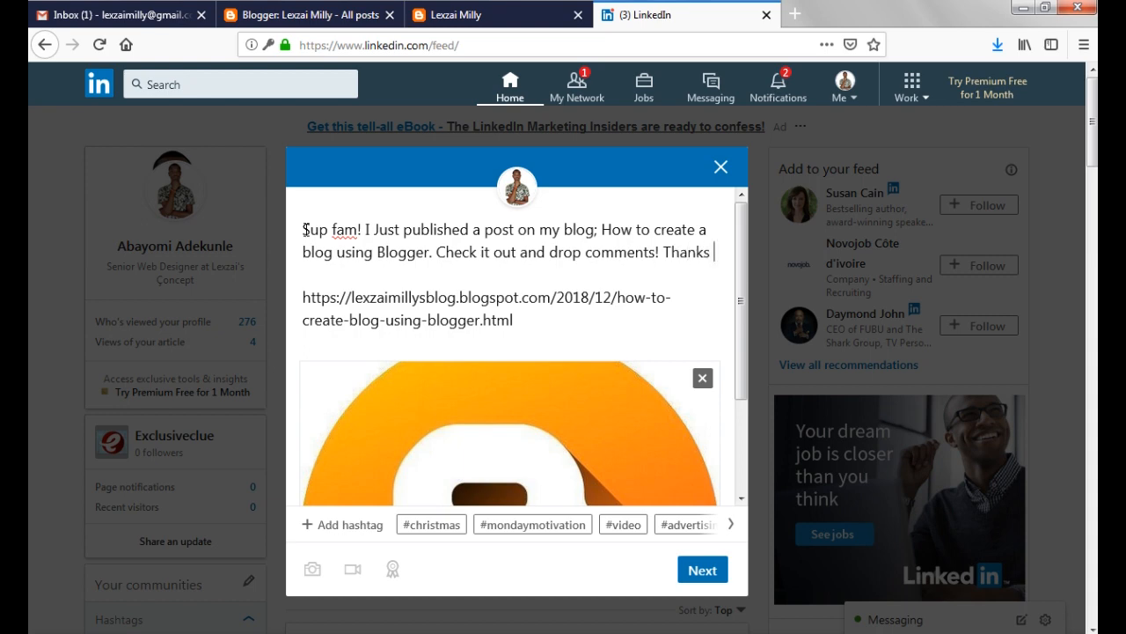
pyautogui.click(716, 576)
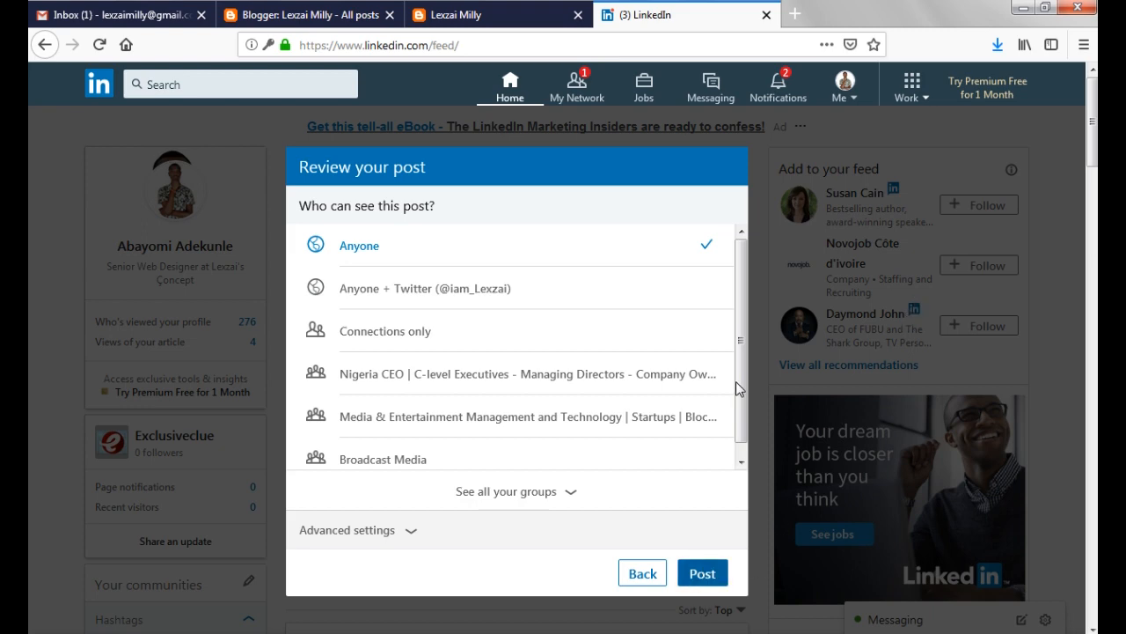
pyautogui.click(702, 573)
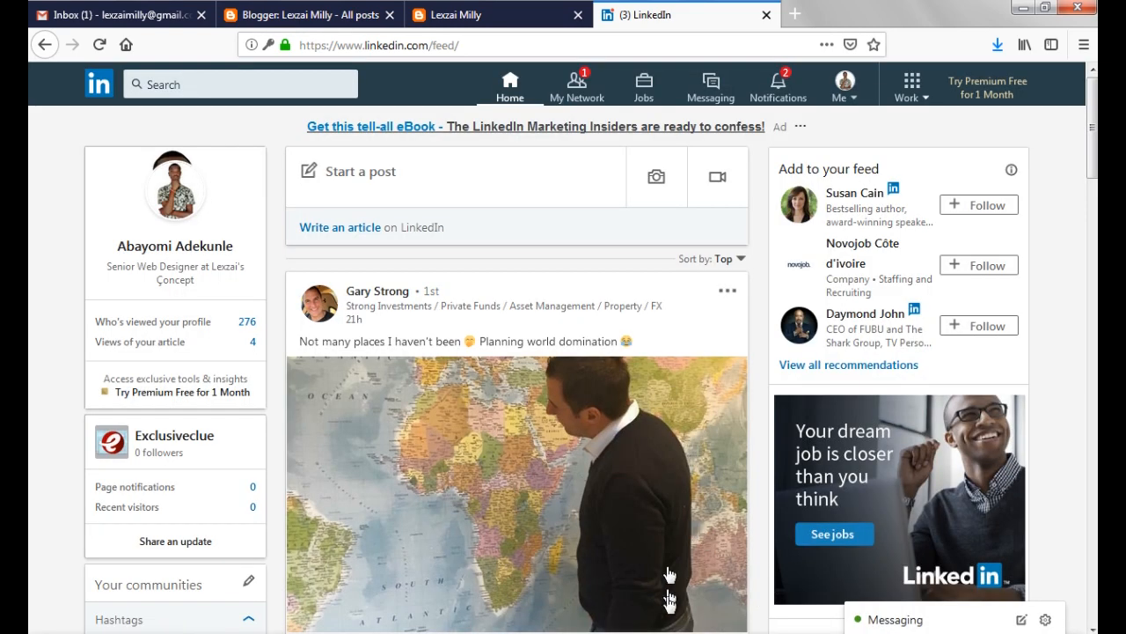